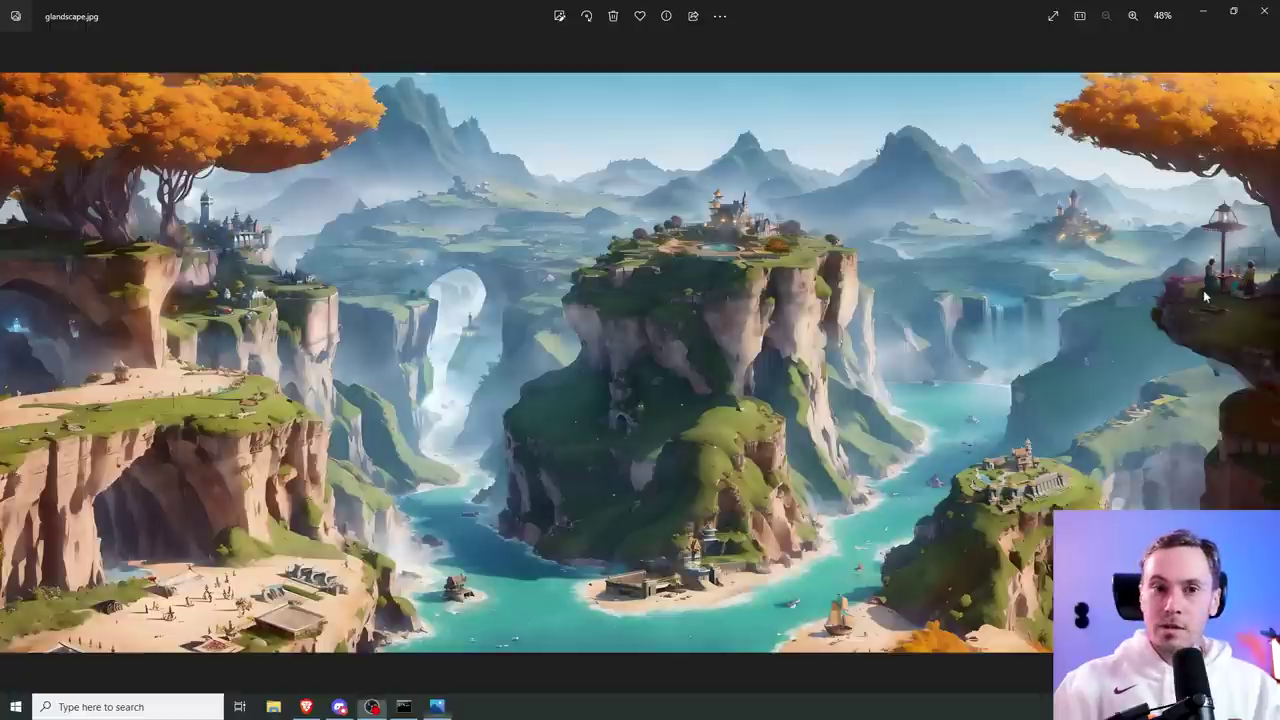
Step: Zoom into the glandscape.jpg fantasy landscape for detail, then return it to the fitted view
scroll(1239, 240, up, 2)
scroll(1239, 235, up, 3)
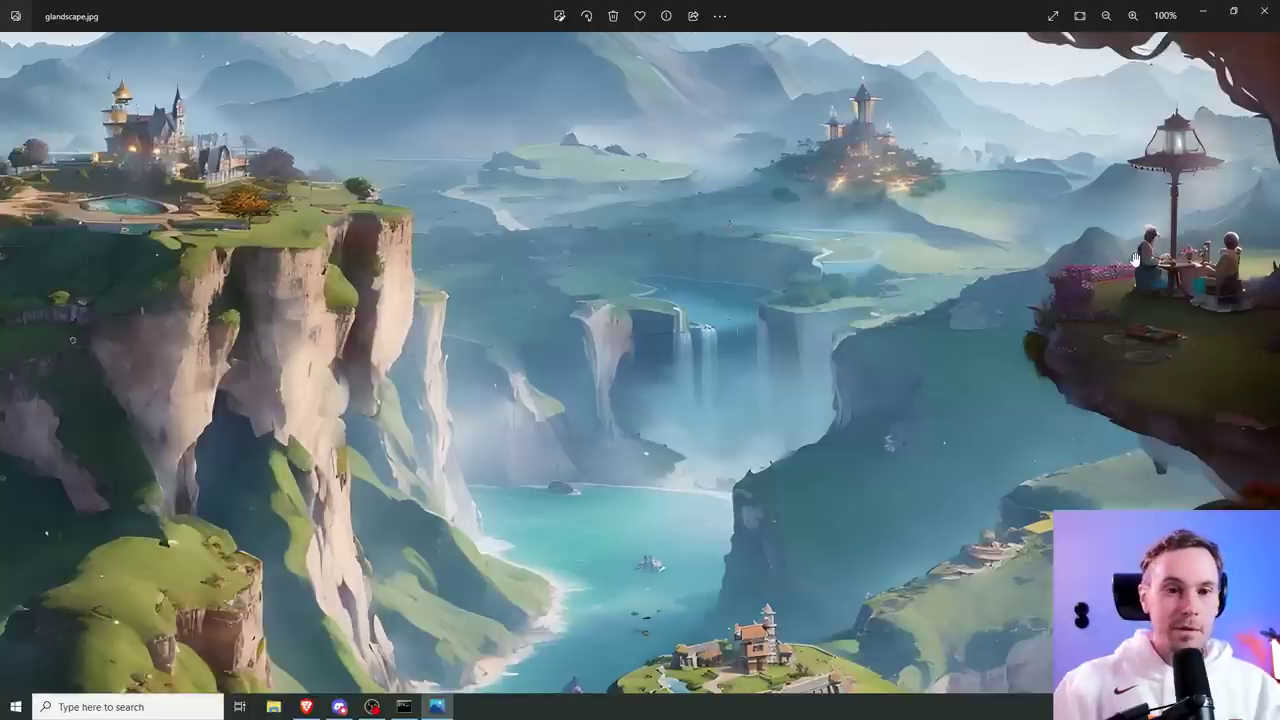
key(Right)
scroll(205, 422, up, 5)
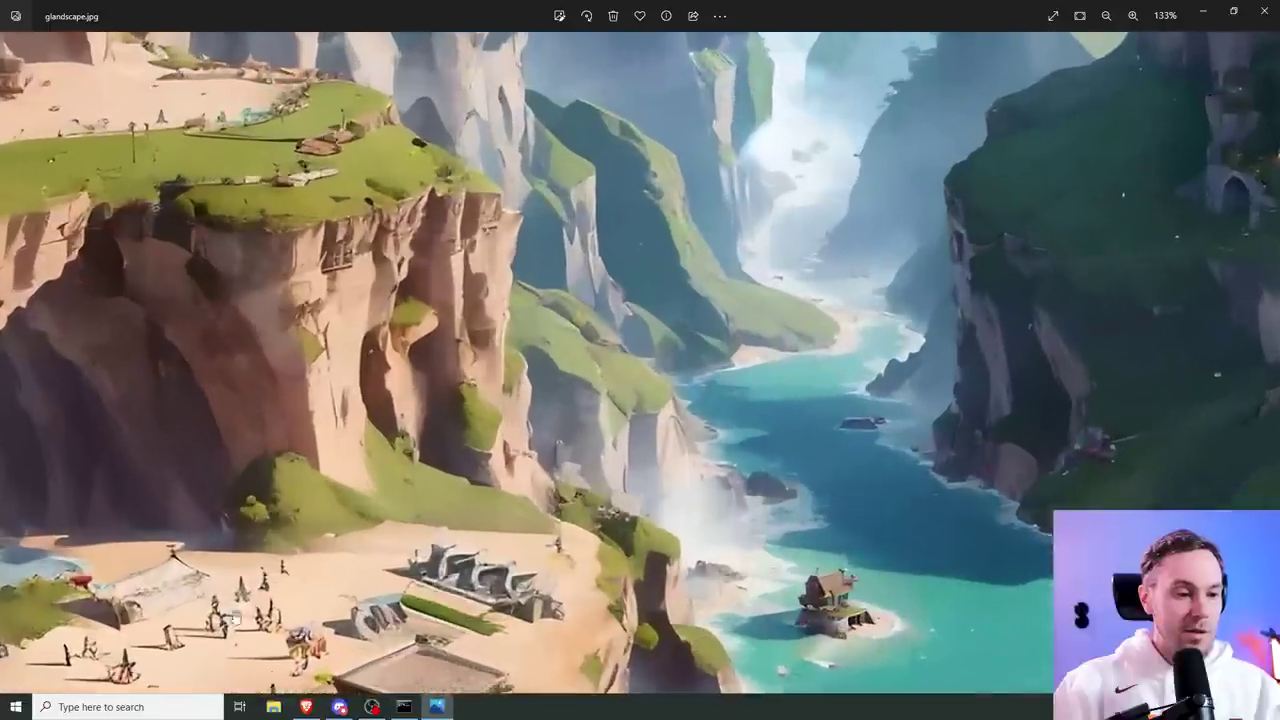
scroll(352, 276, down, 3)
scroll(375, 293, down, 3)
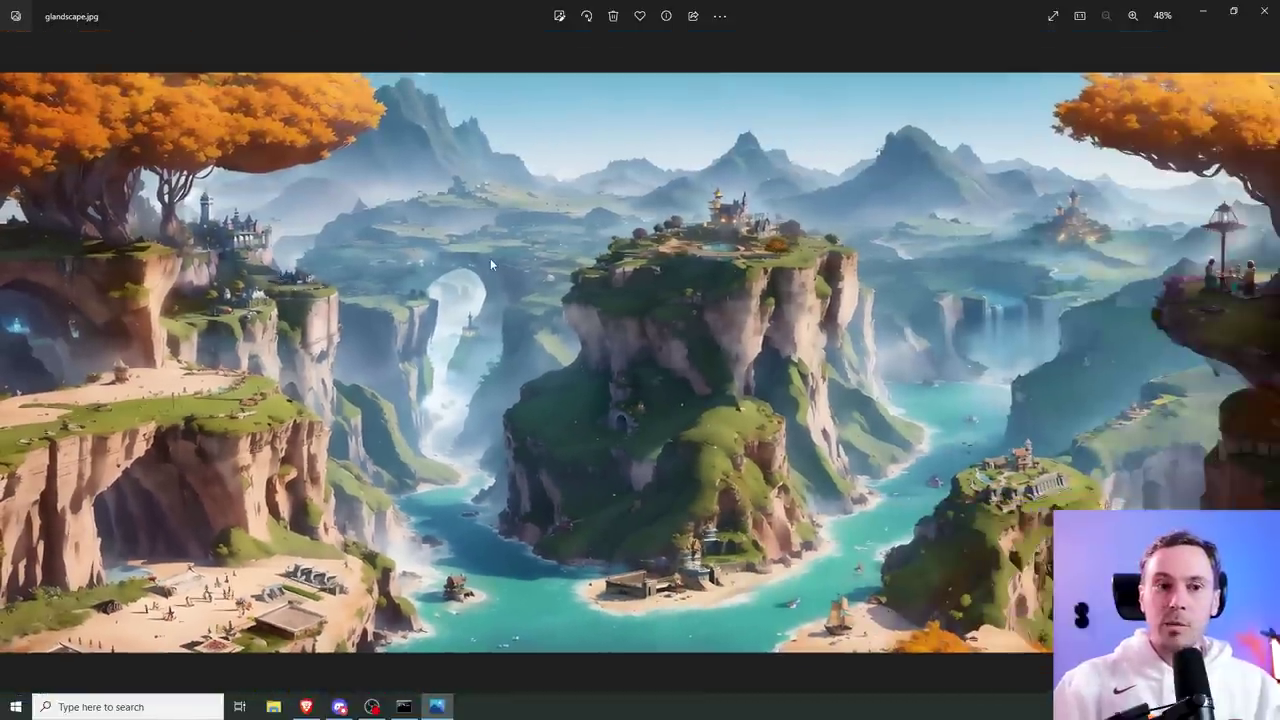
Step: Back in Discord, preview the first tavern image and the bearded warriors image
click(1264, 10)
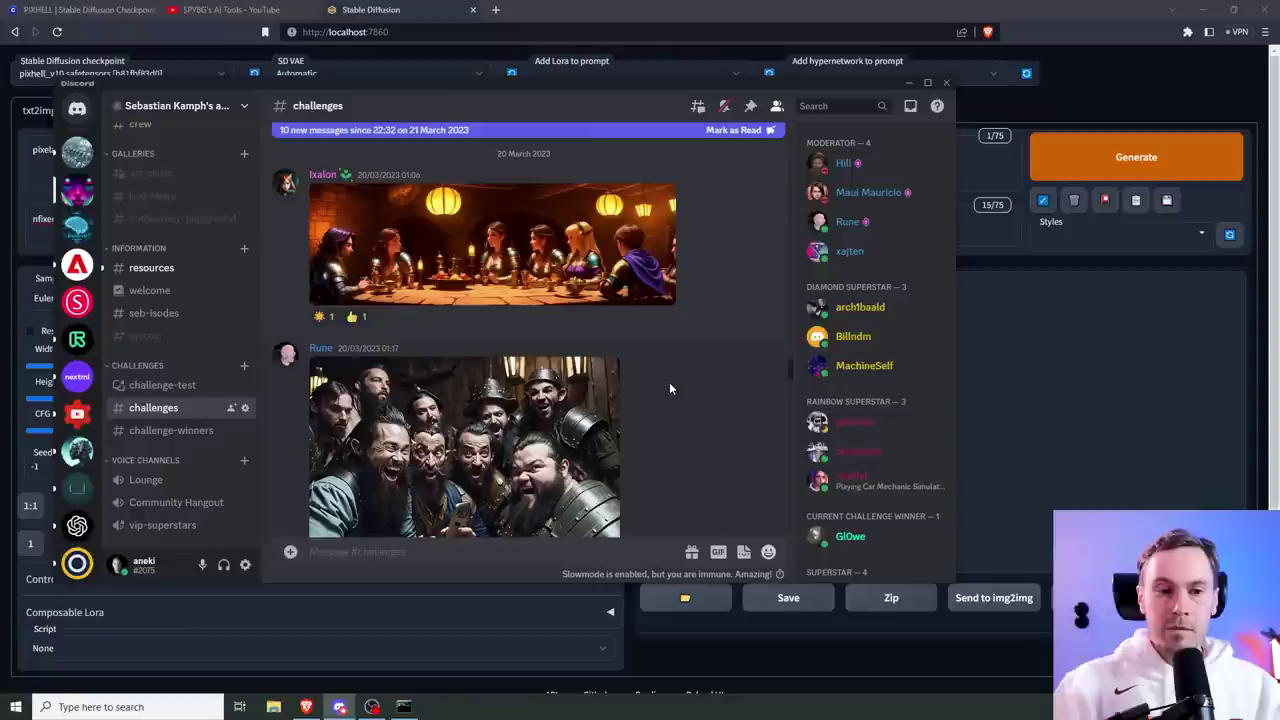
click(558, 250)
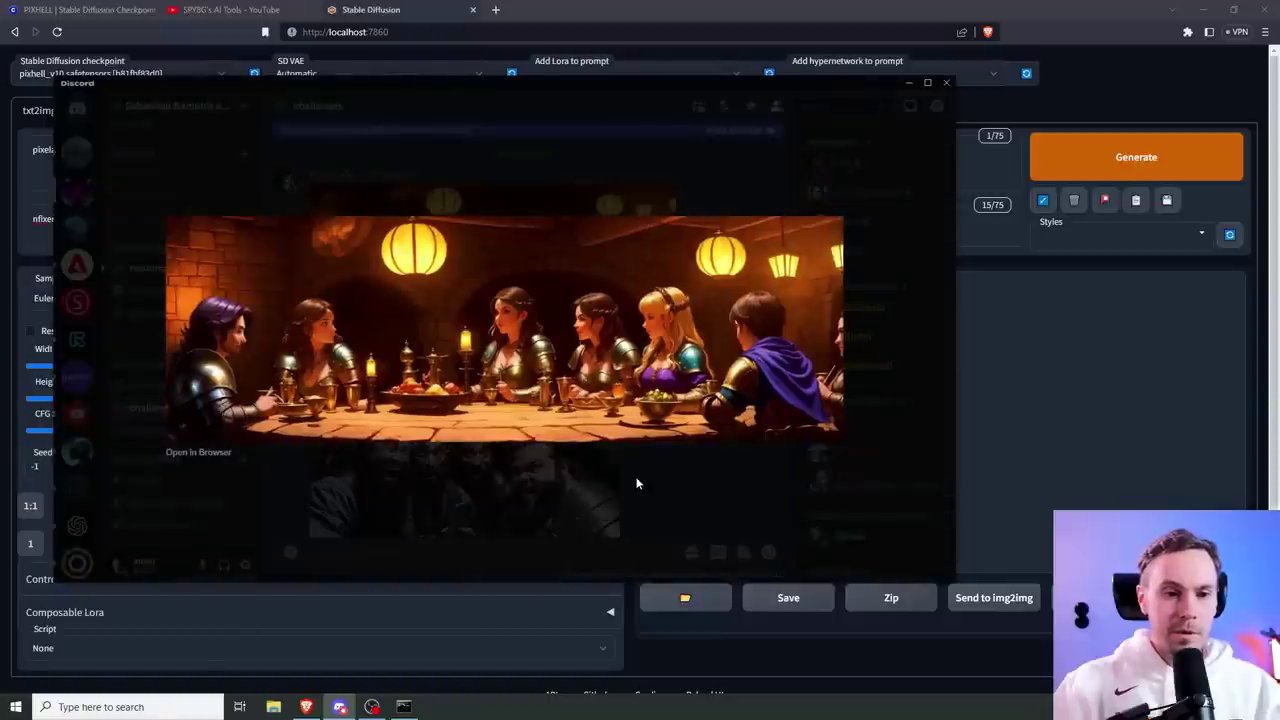
key(Escape)
scroll(635, 324, down, 3)
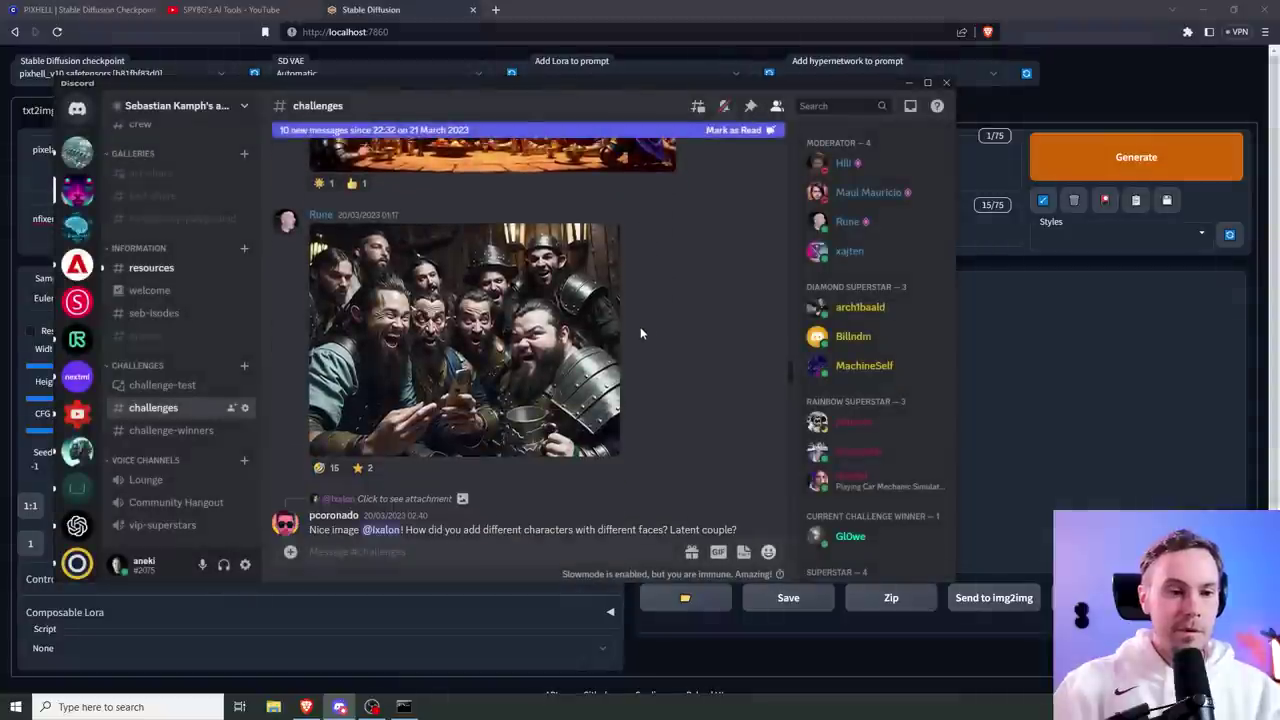
click(533, 308)
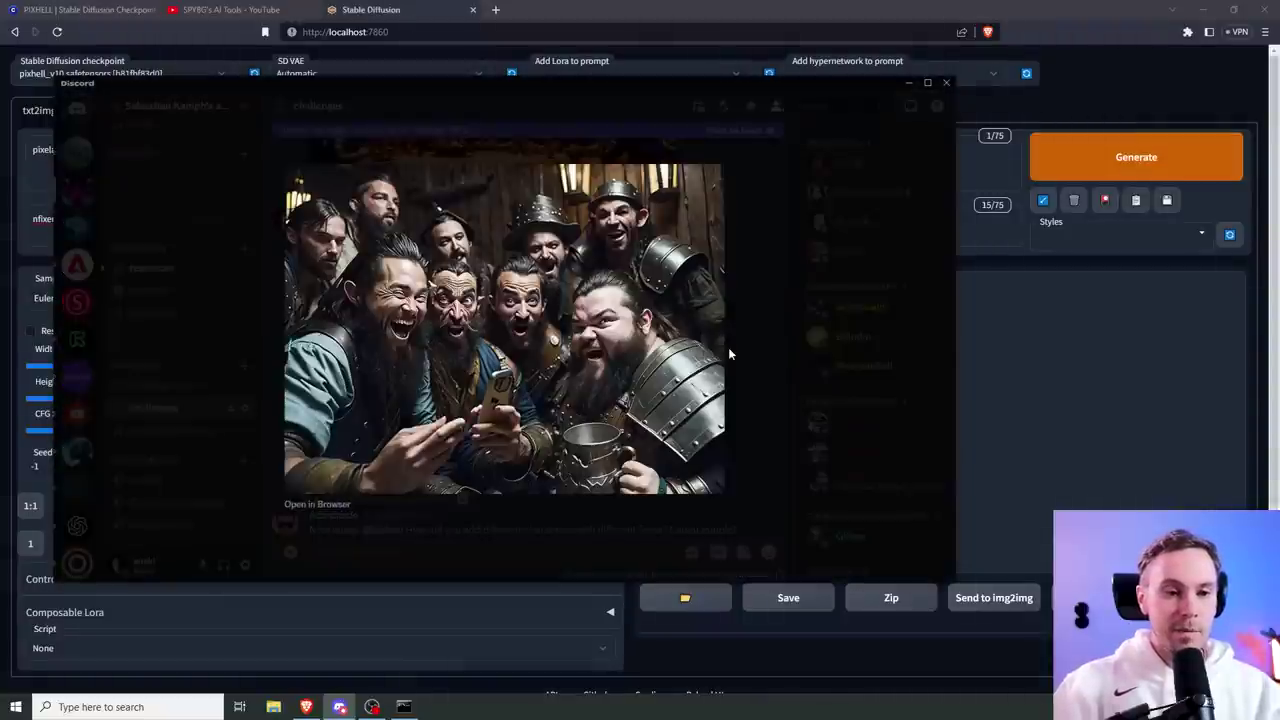
click(729, 350)
click(503, 378)
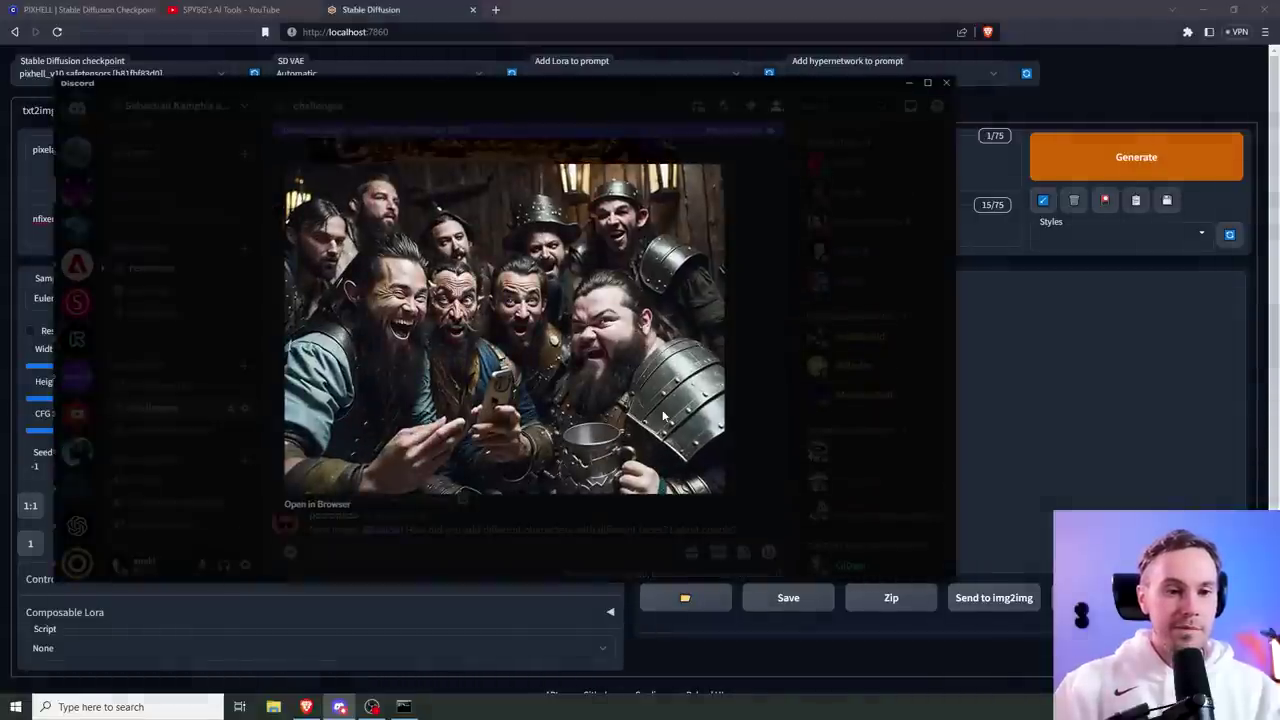
key(Escape)
Step: Preview the candlelit-table adventurers image and the long feast table image
scroll(665, 369, down, 5)
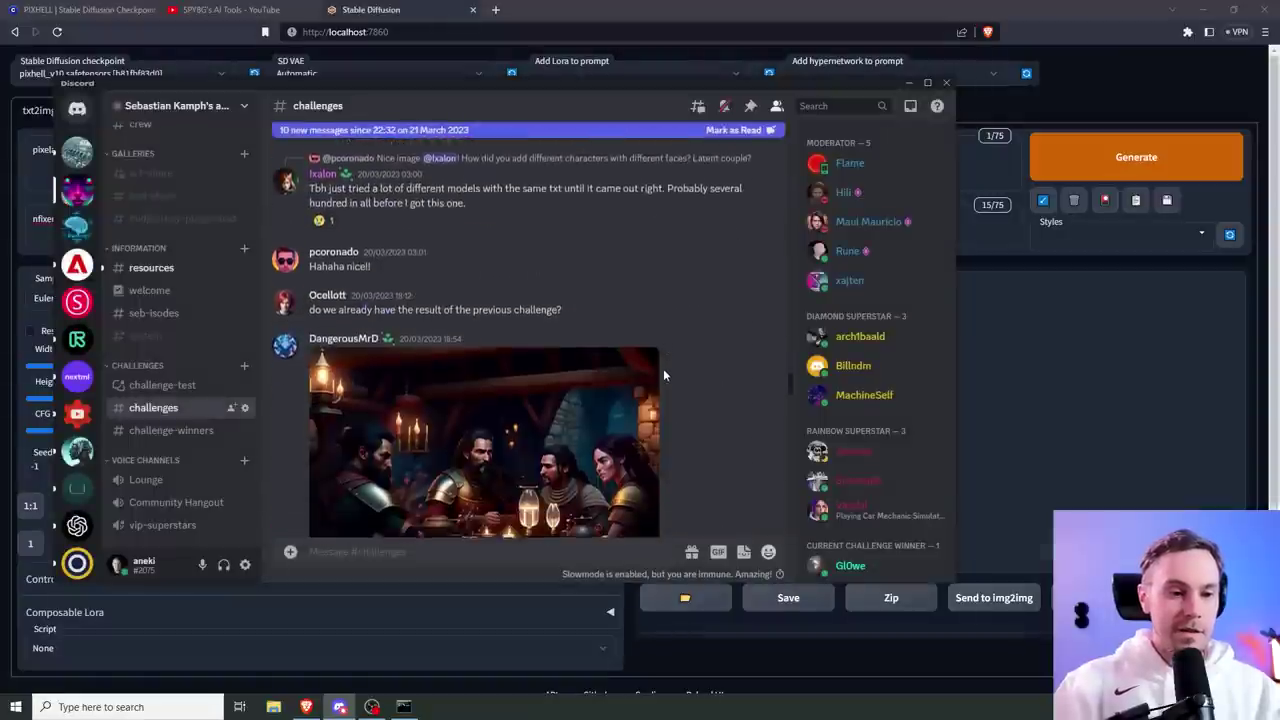
scroll(663, 370, down, 1)
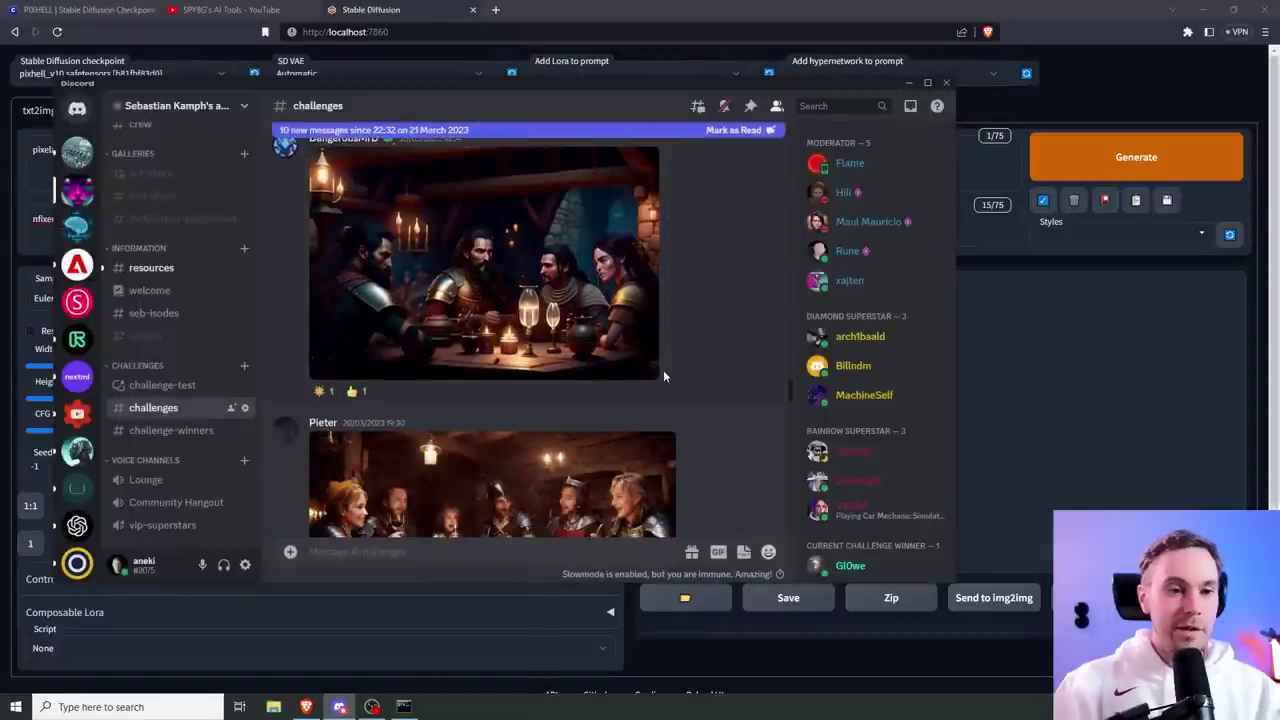
click(560, 238)
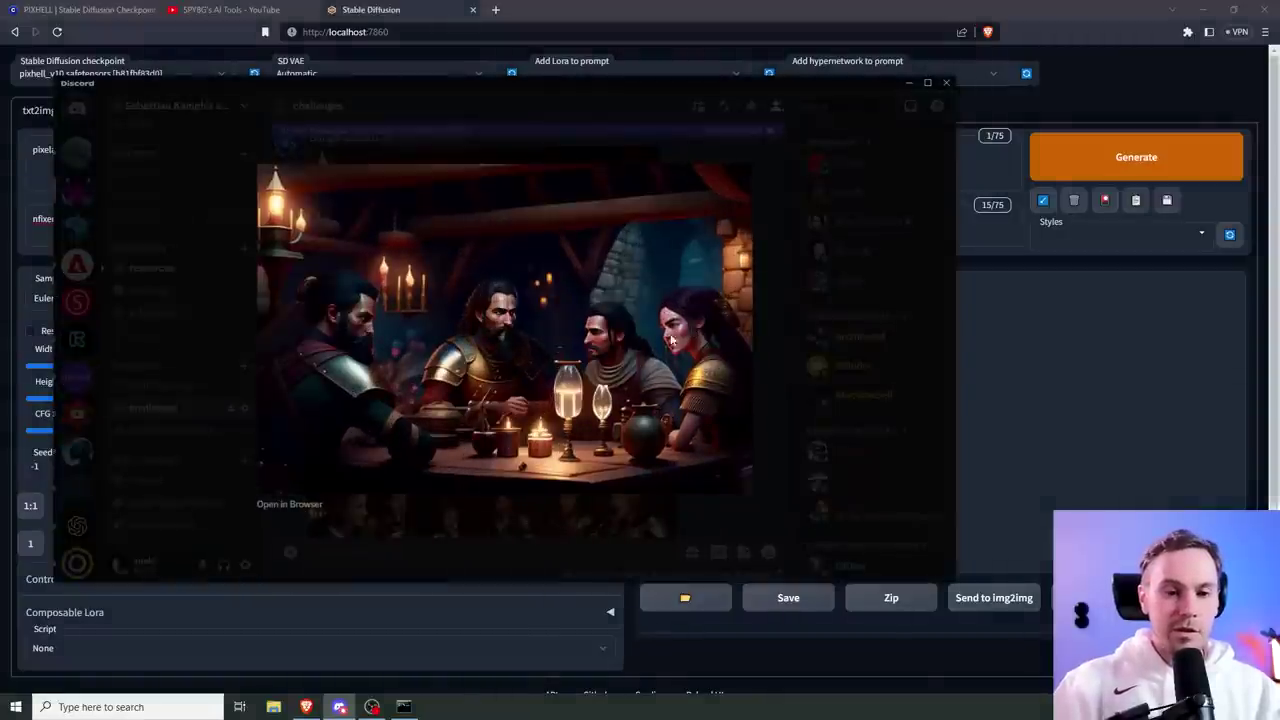
key(Escape)
scroll(748, 372, down, 3)
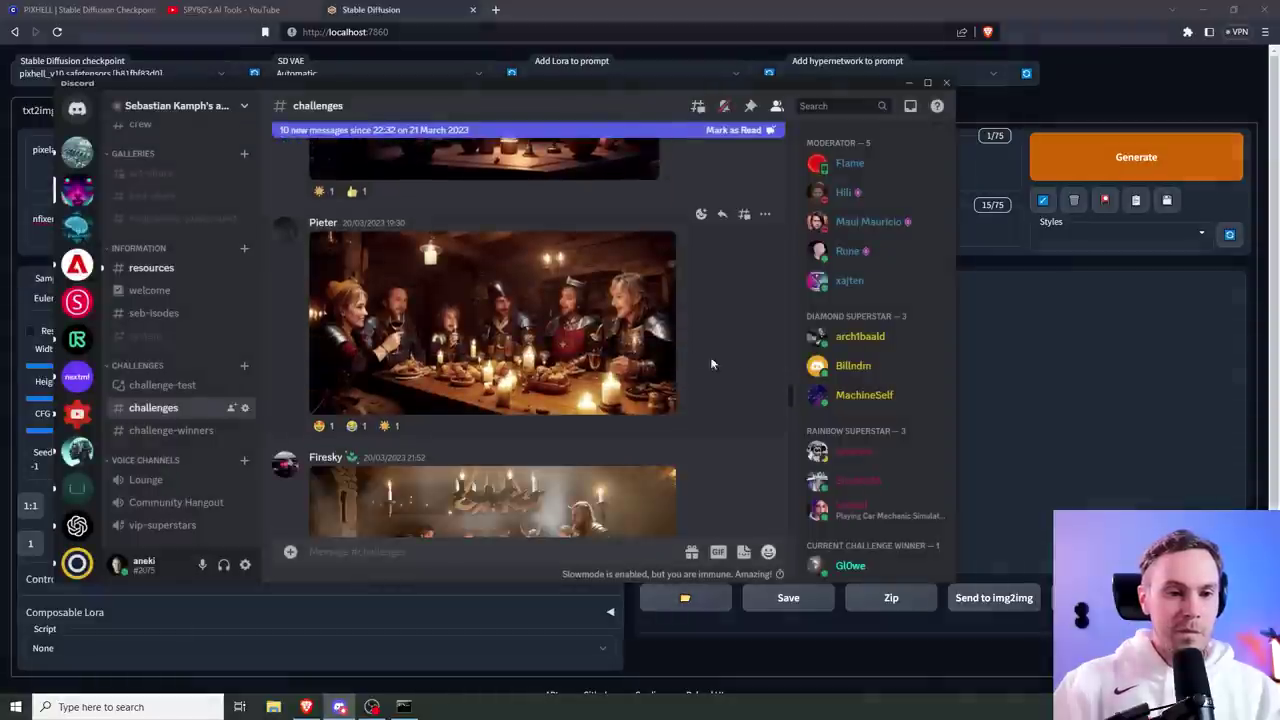
click(508, 326)
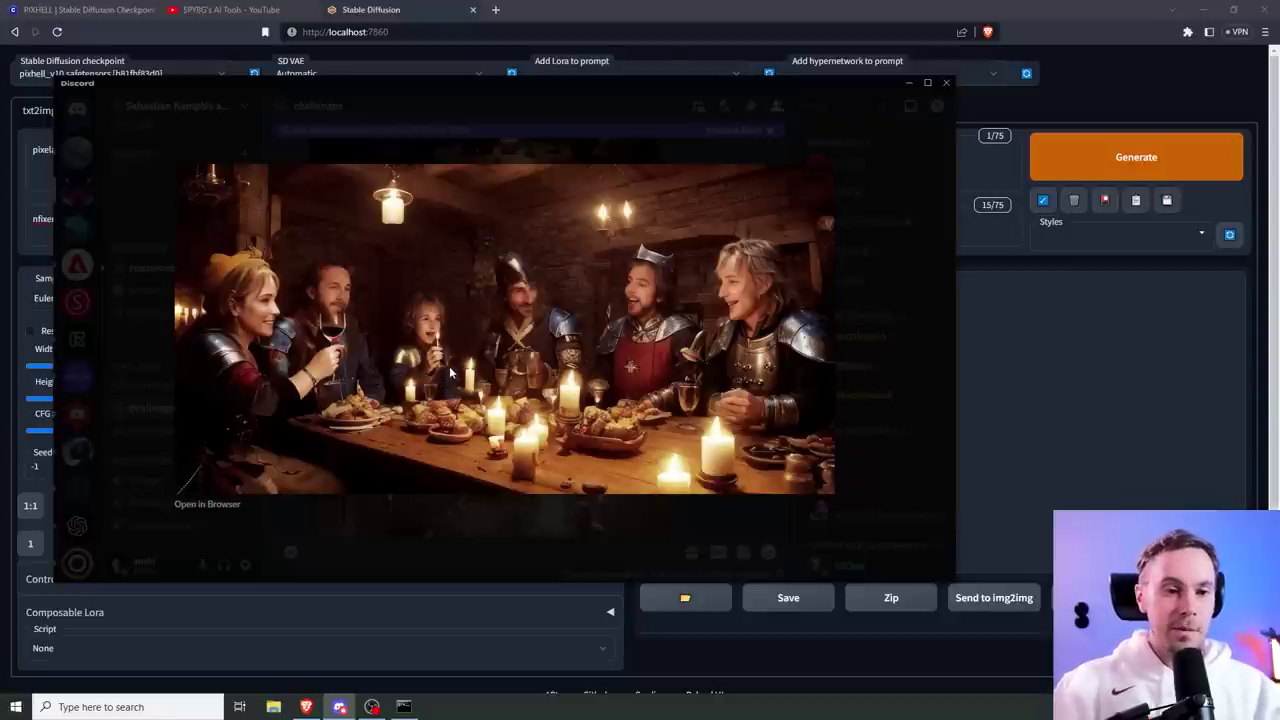
key(Escape)
Step: Preview the smoky hall and group portrait, then enlarge the 'time for some drinks' image
scroll(654, 330, down, 3)
click(640, 335)
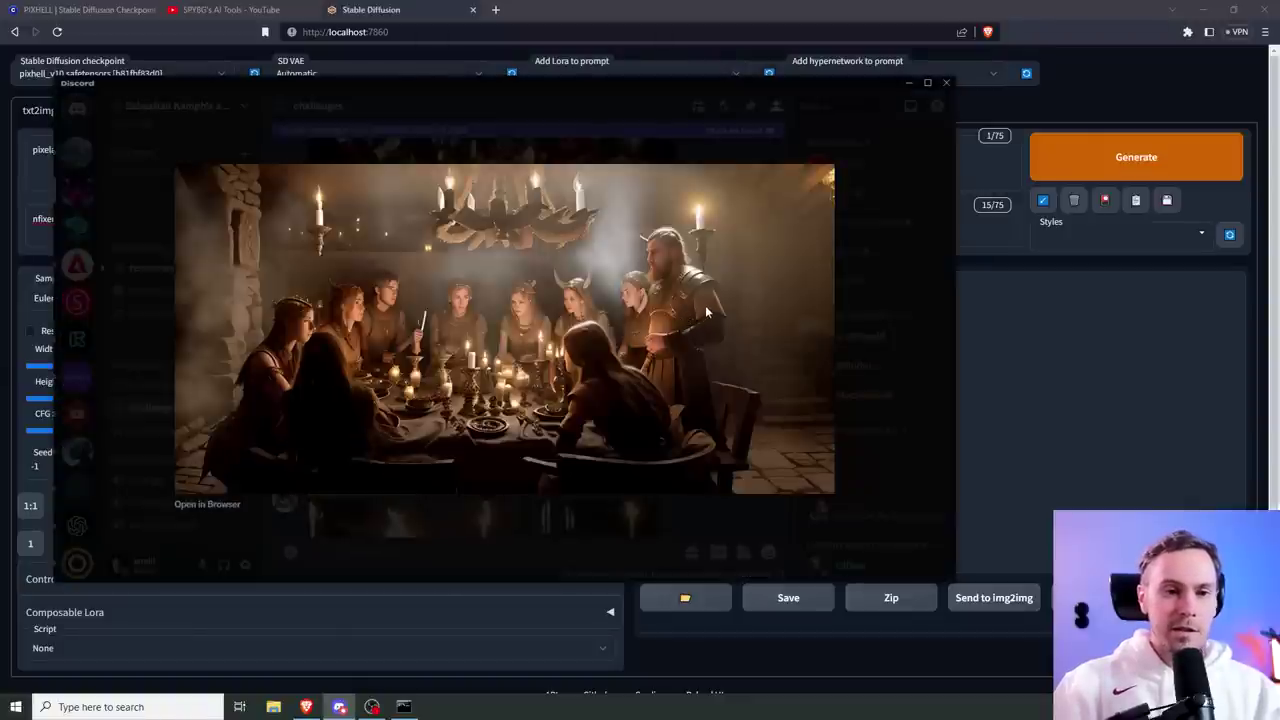
key(Escape)
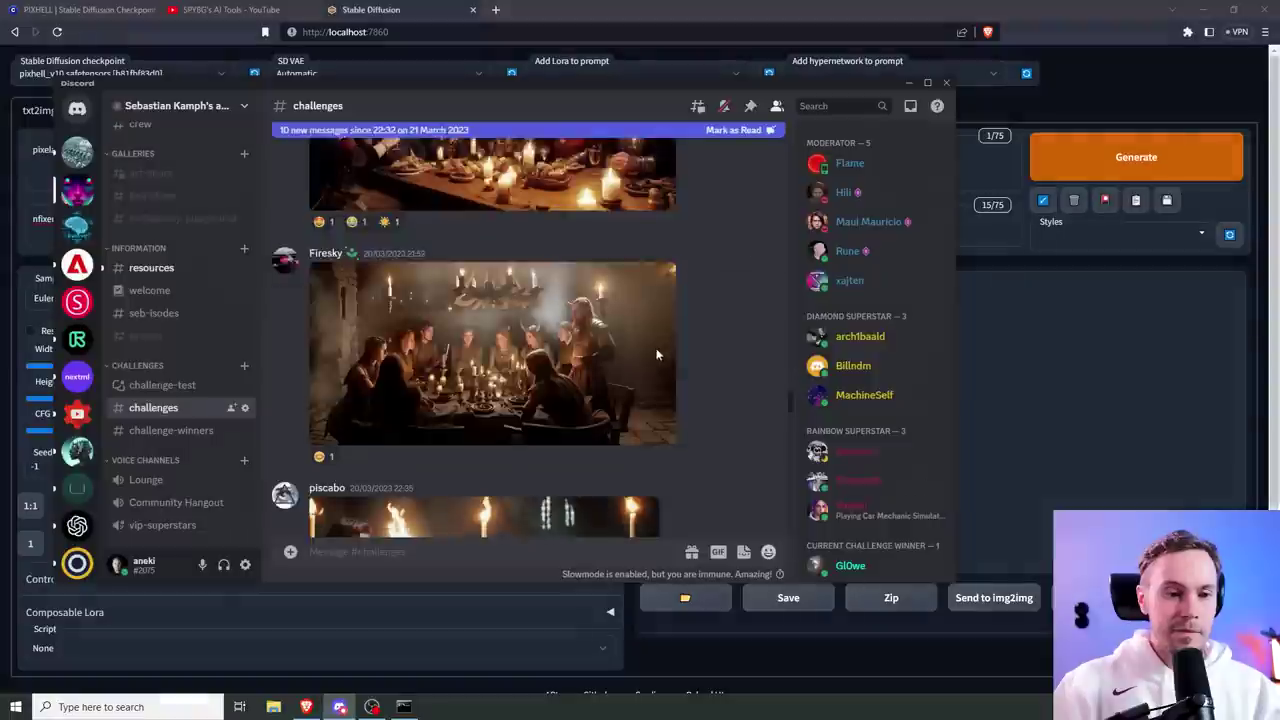
scroll(726, 356, down, 3)
click(606, 305)
key(Escape)
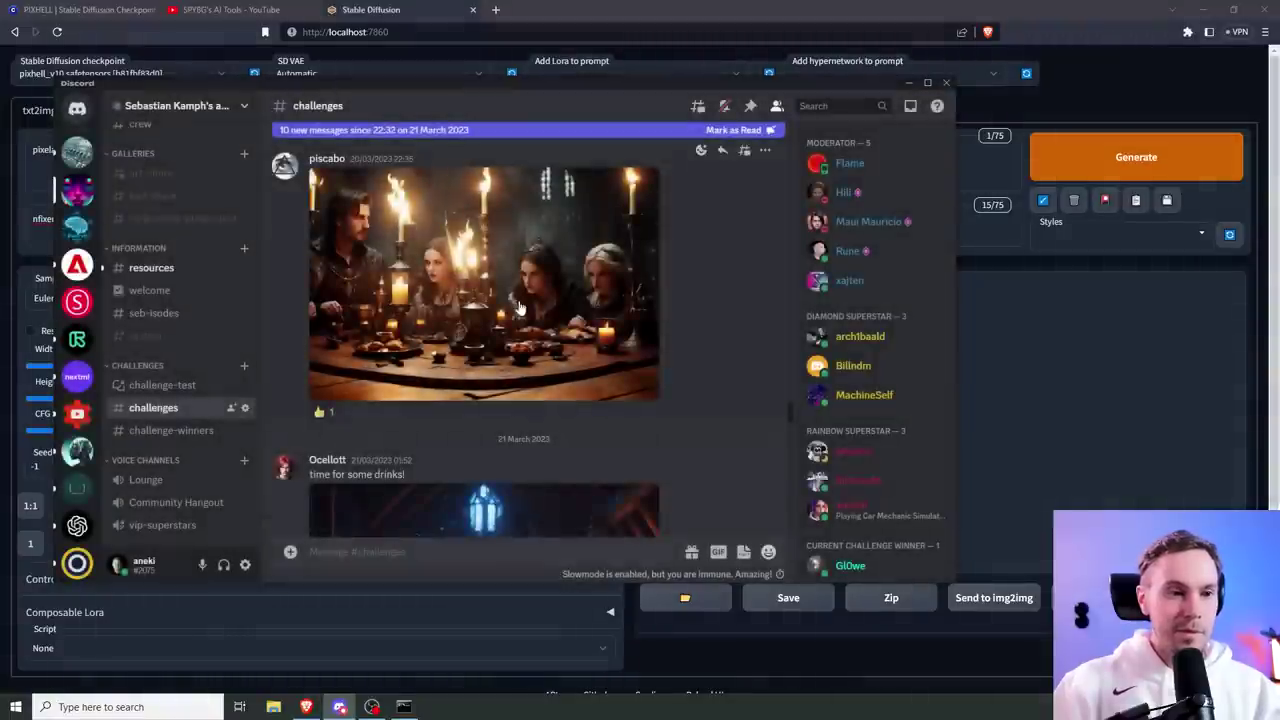
scroll(710, 330, down, 4)
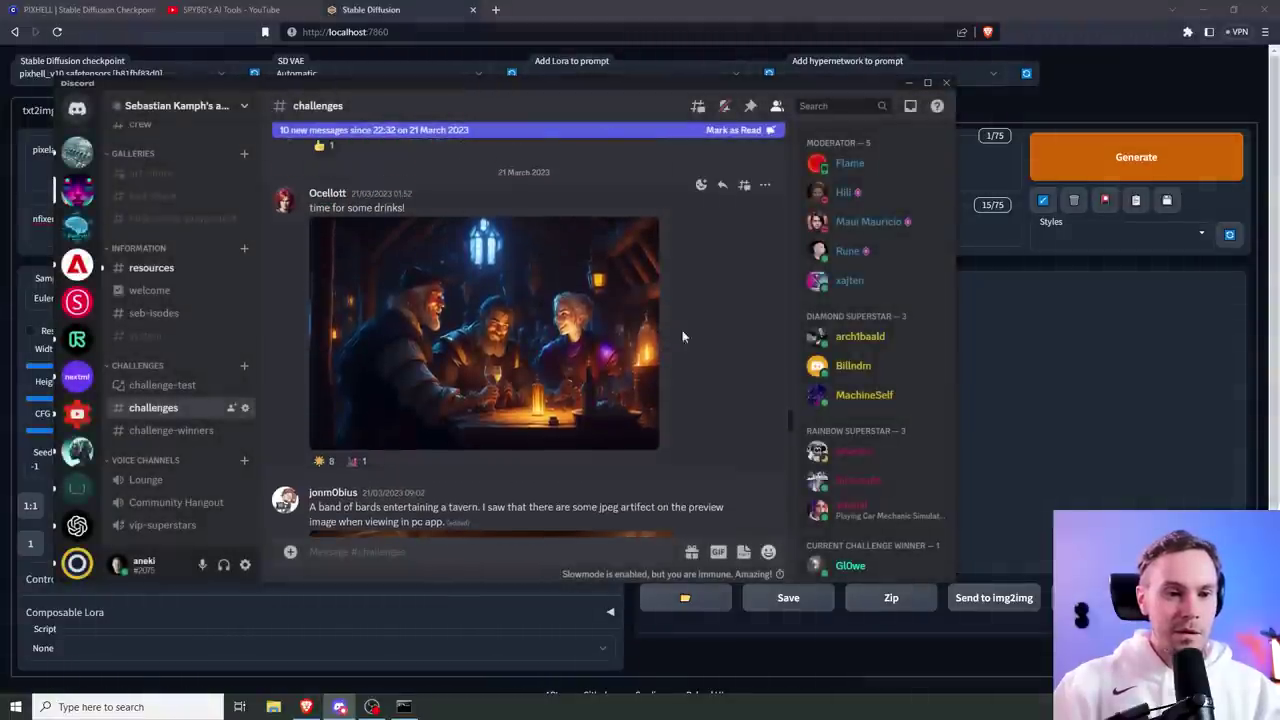
click(502, 312)
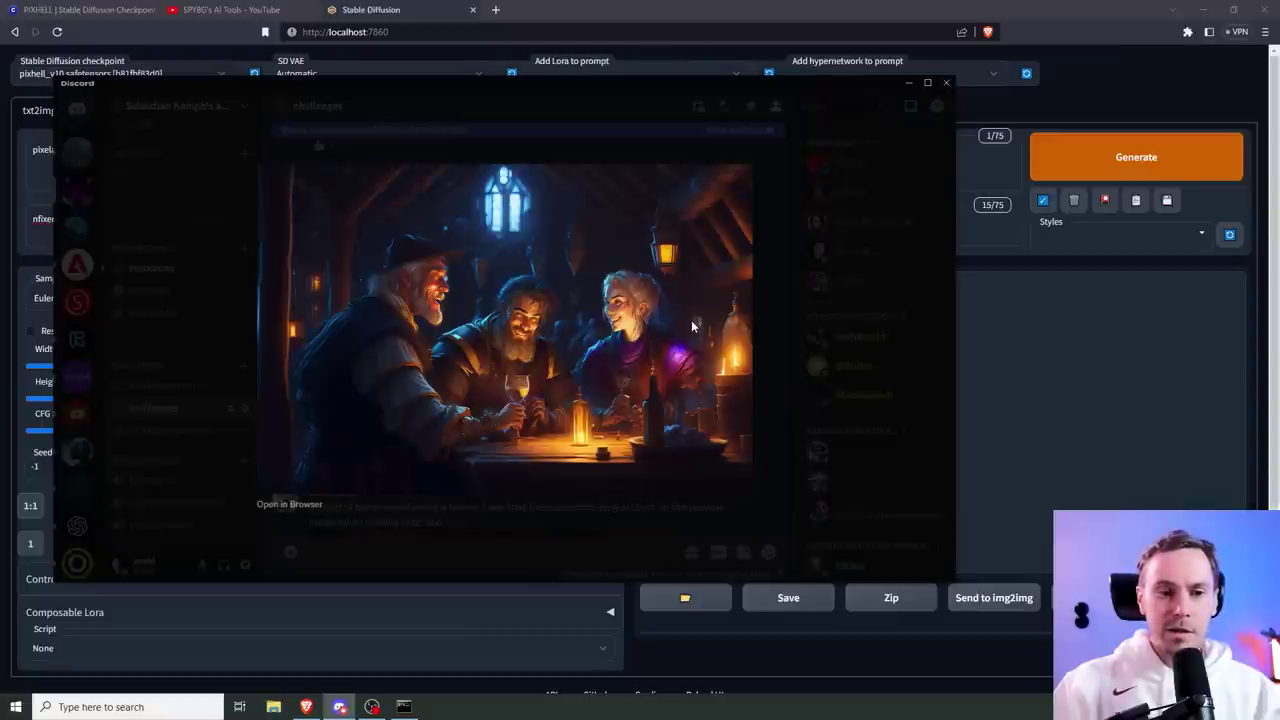
Step: Open the tavern image full-size in a new tab, look around it, and fit it to the window
click(292, 505)
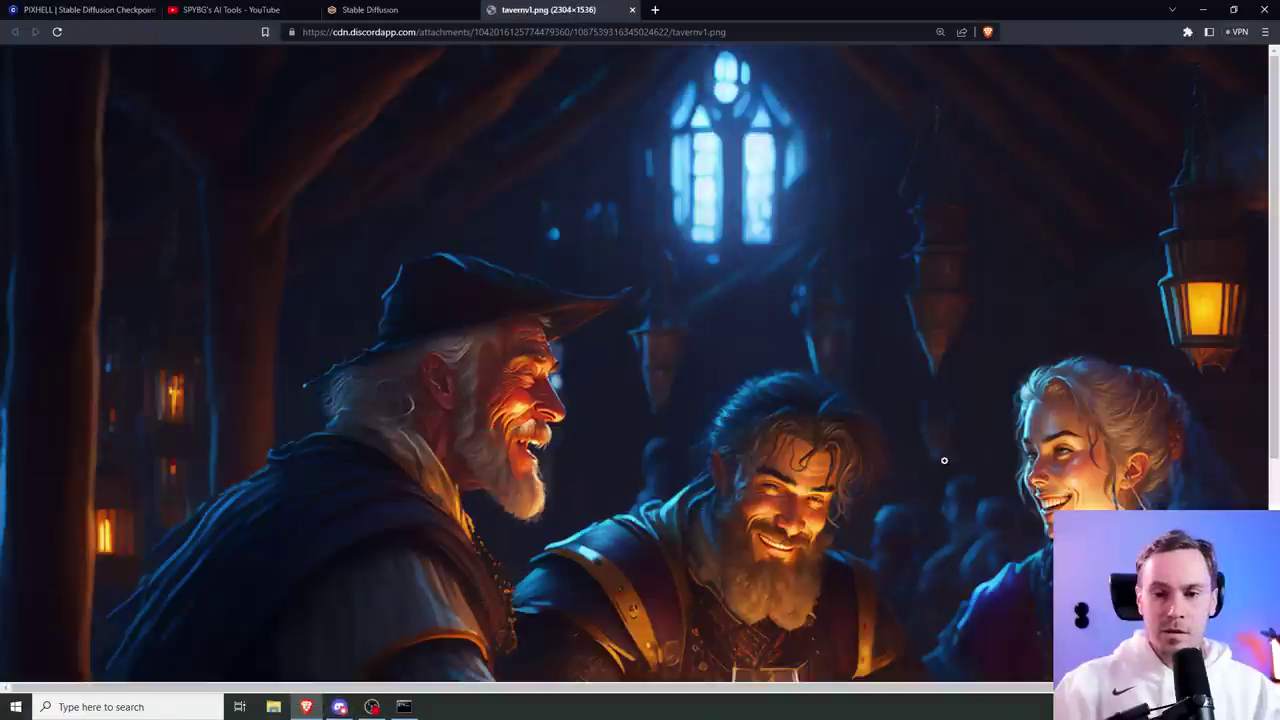
scroll(982, 496, down, 3)
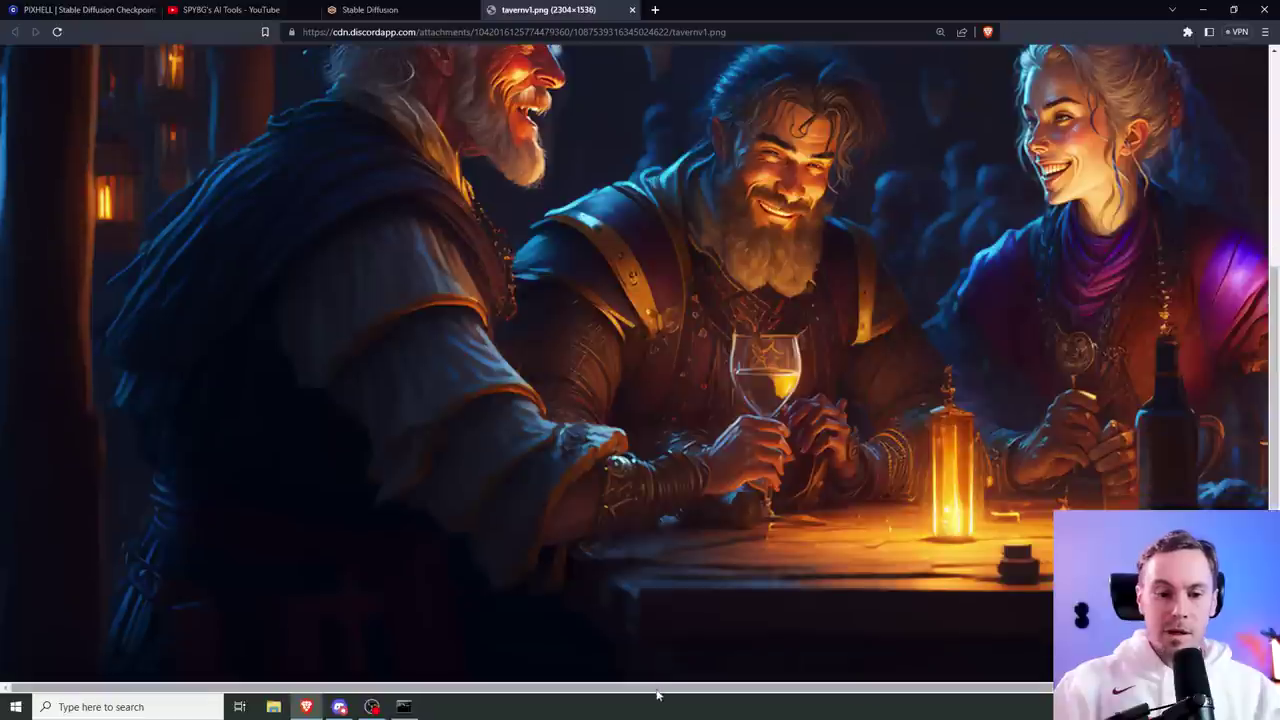
drag(657, 690, 831, 702)
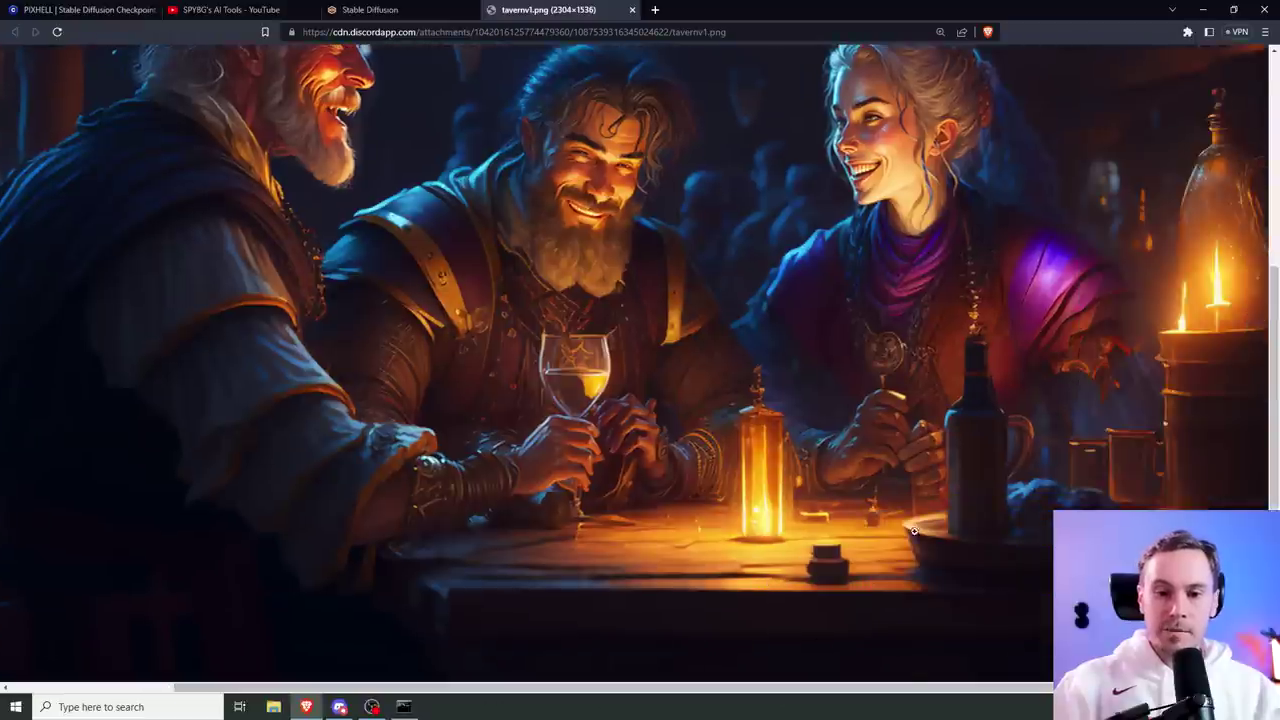
scroll(668, 554, up, 1)
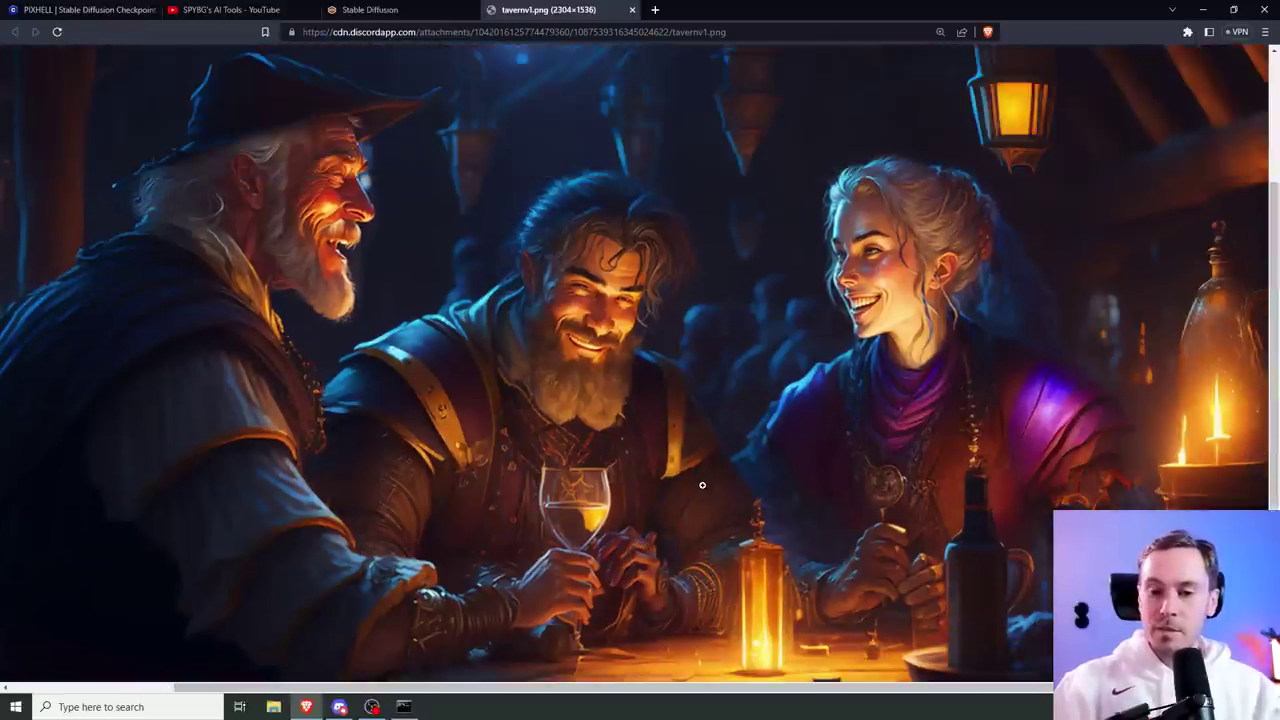
scroll(775, 395, up, 1)
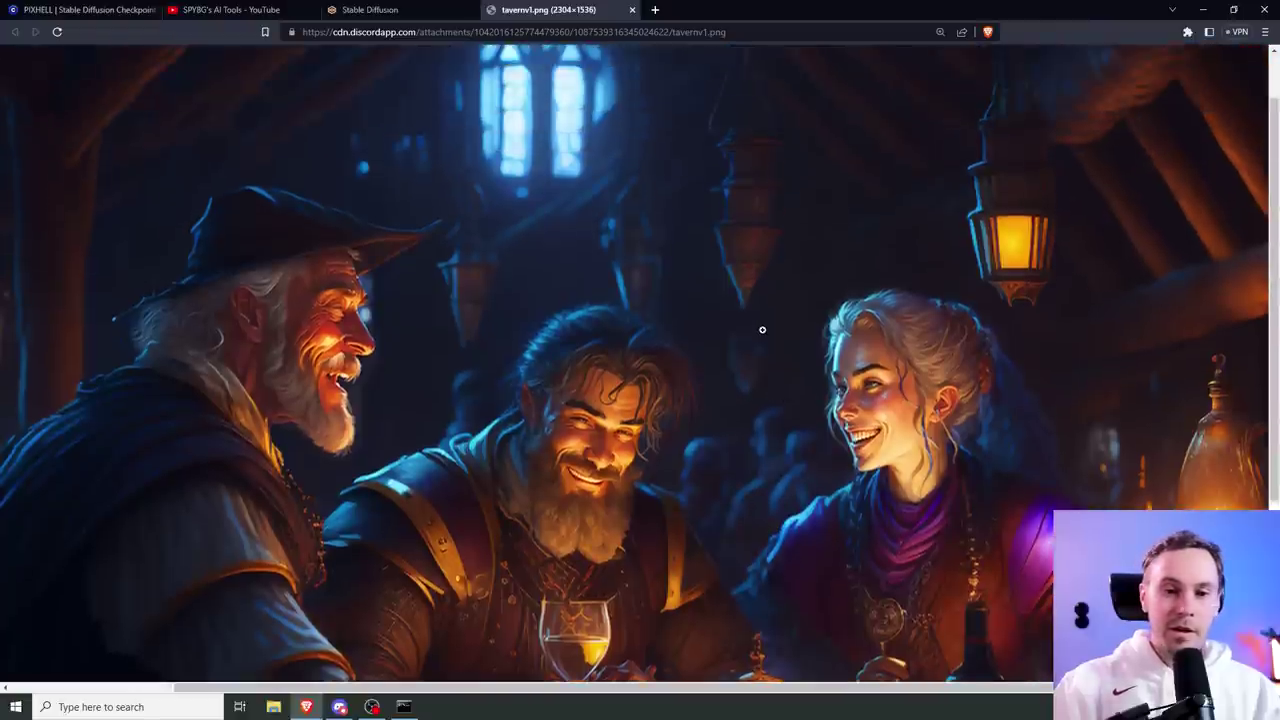
scroll(762, 330, up, 1)
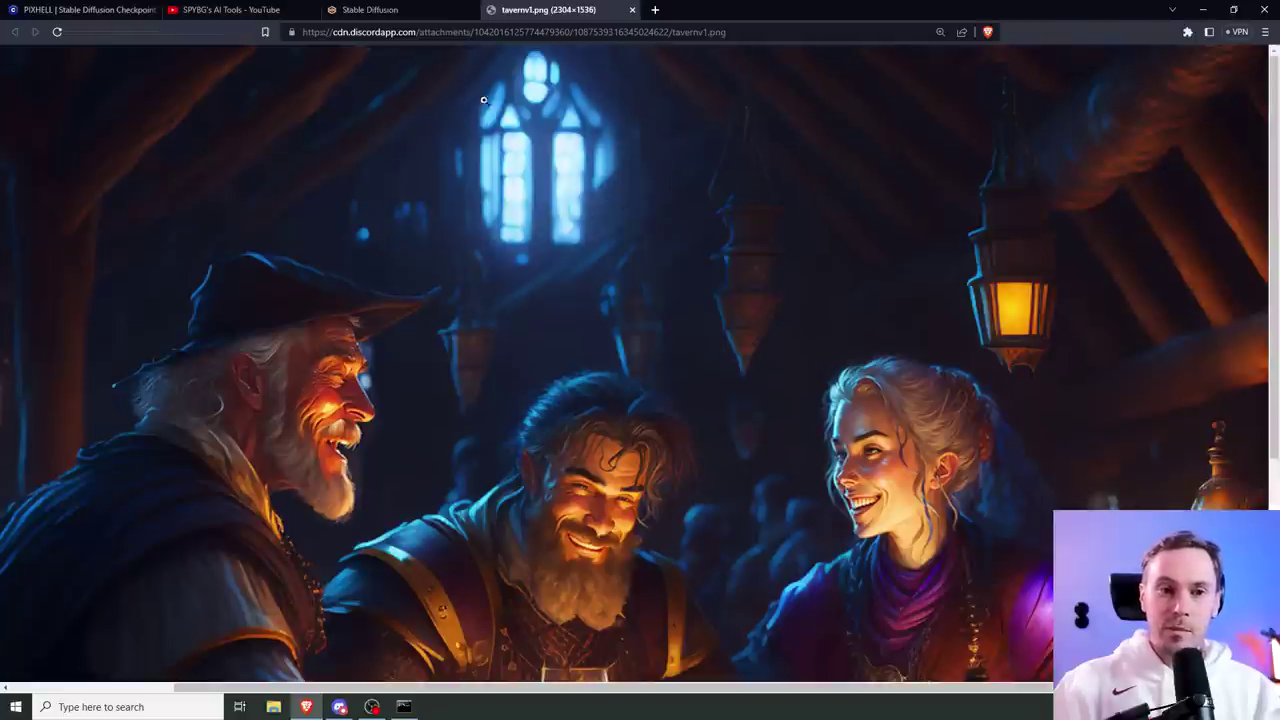
scroll(737, 283, down, 3)
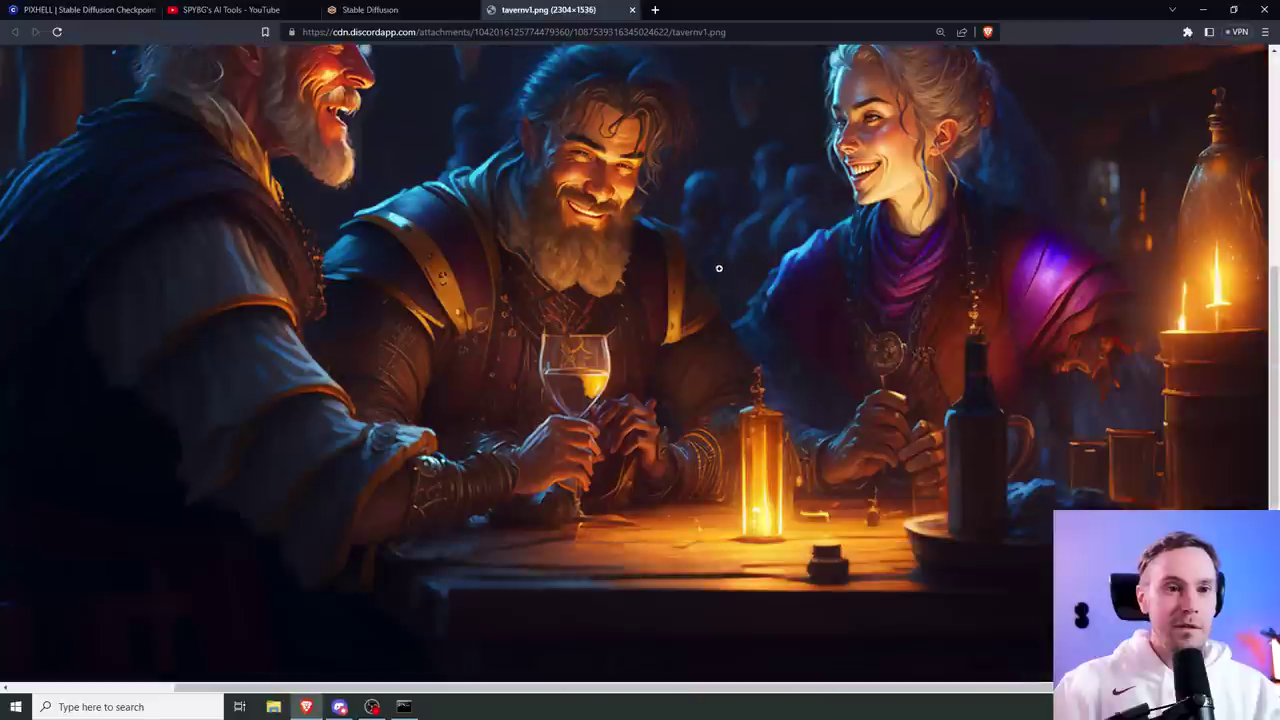
click(661, 231)
Step: Return to the PIXHELL page, browse its examples, and inspect the garden image's generation data
click(632, 9)
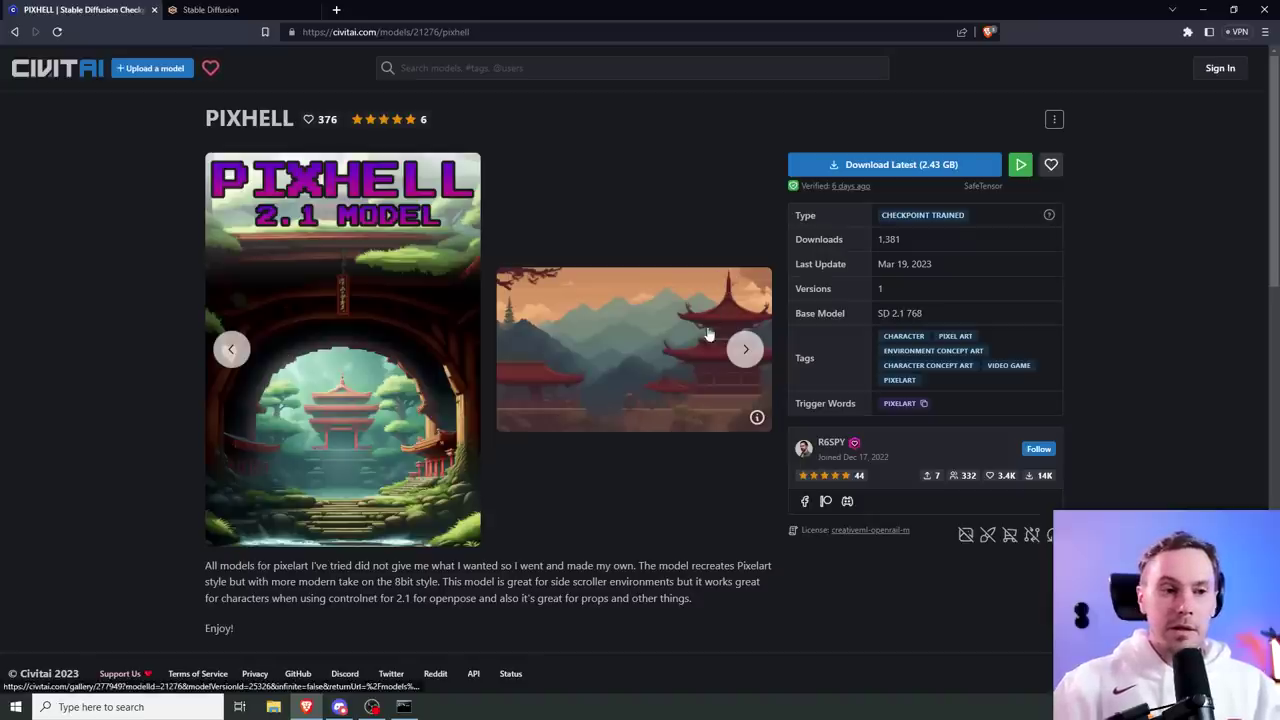
scroll(709, 336, down, 1)
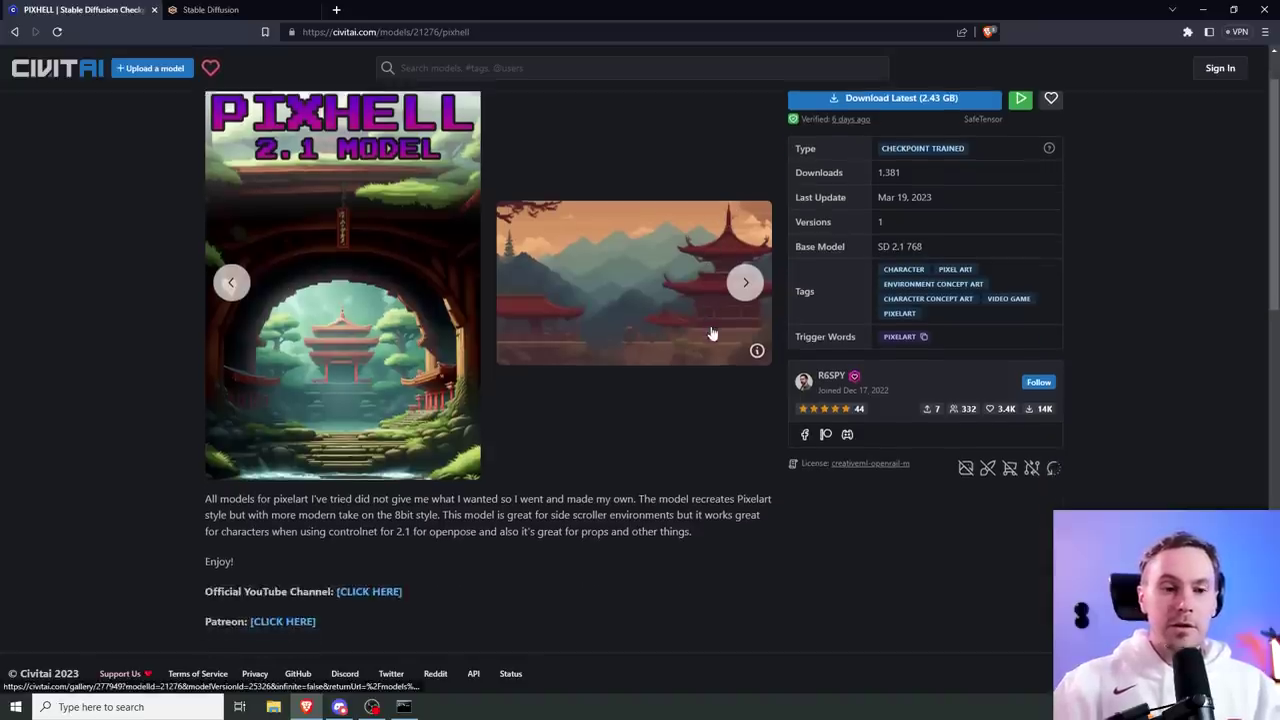
click(745, 285)
click(745, 285)
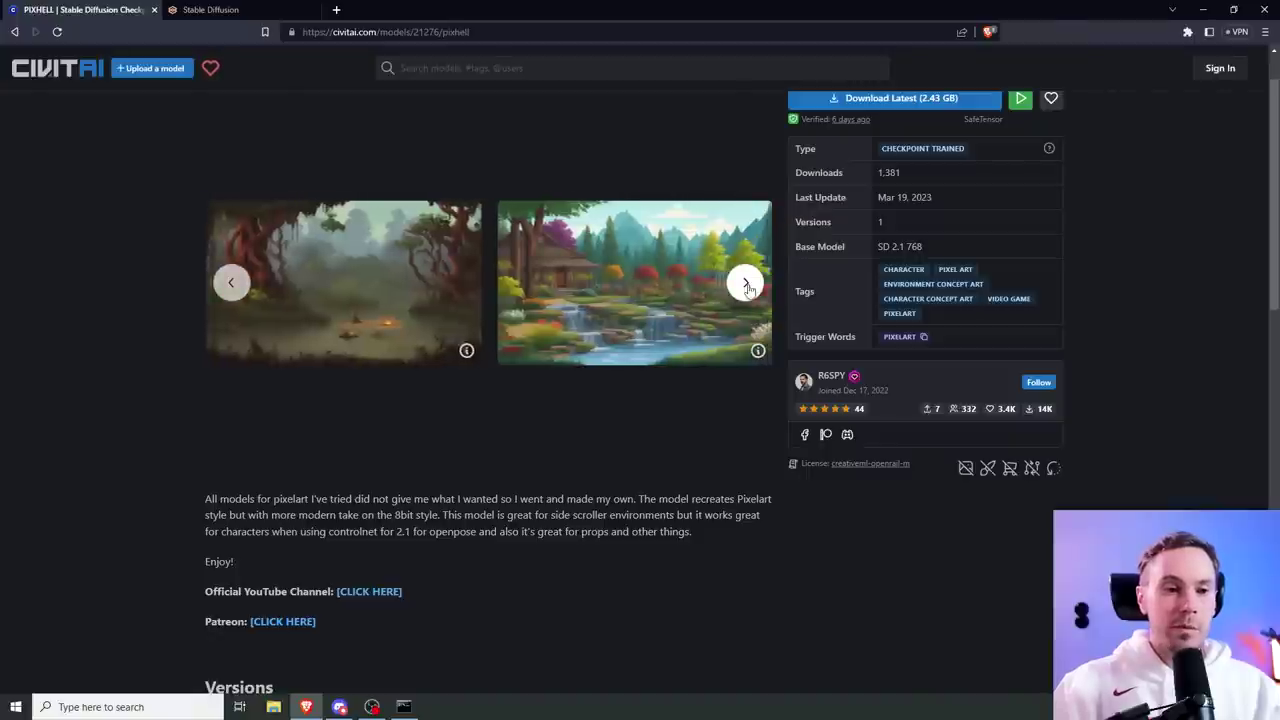
click(757, 350)
drag(636, 570, 674, 571)
click(638, 572)
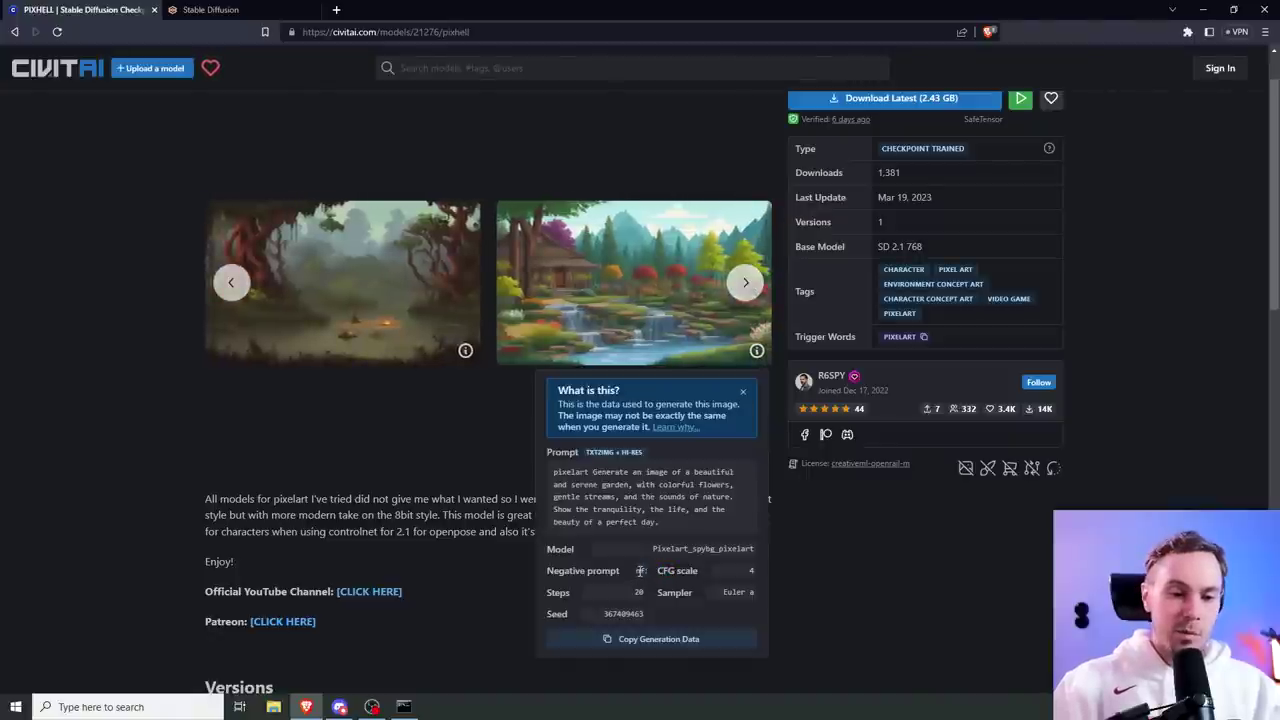
Step: Flip through the remaining PIXHELL examples to the cover image, then return to Stable Diffusion
click(746, 284)
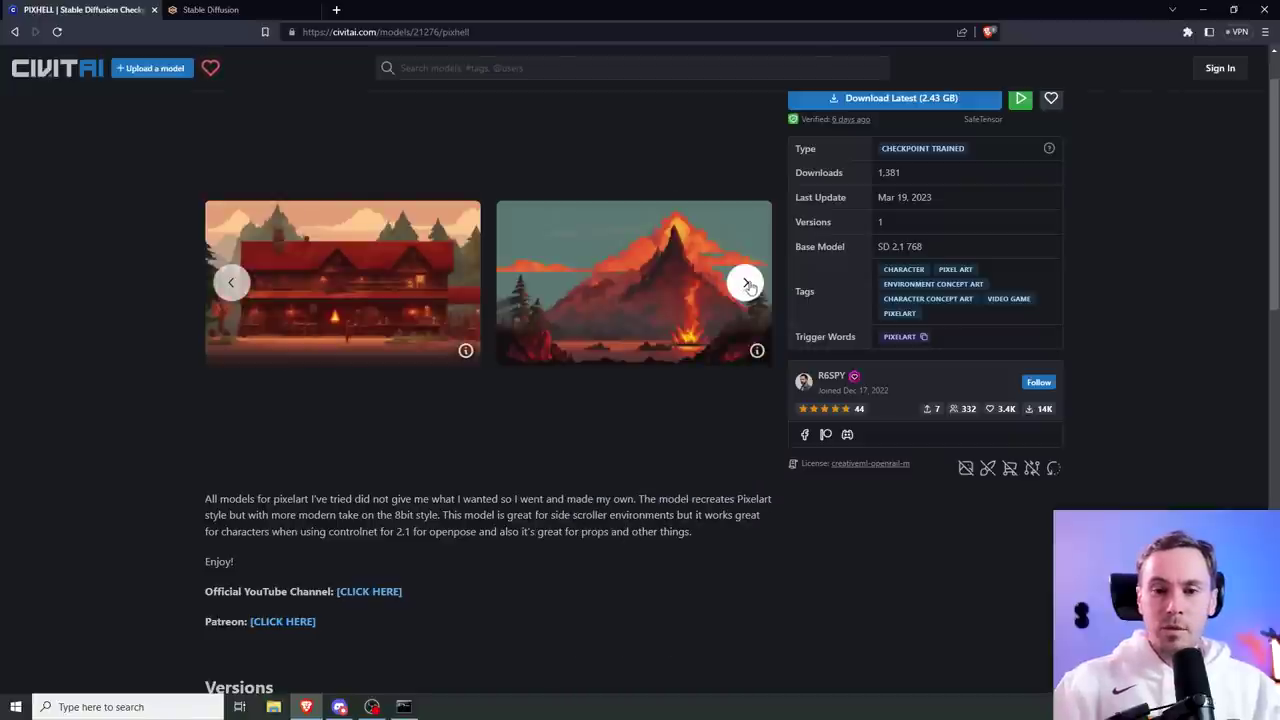
click(746, 284)
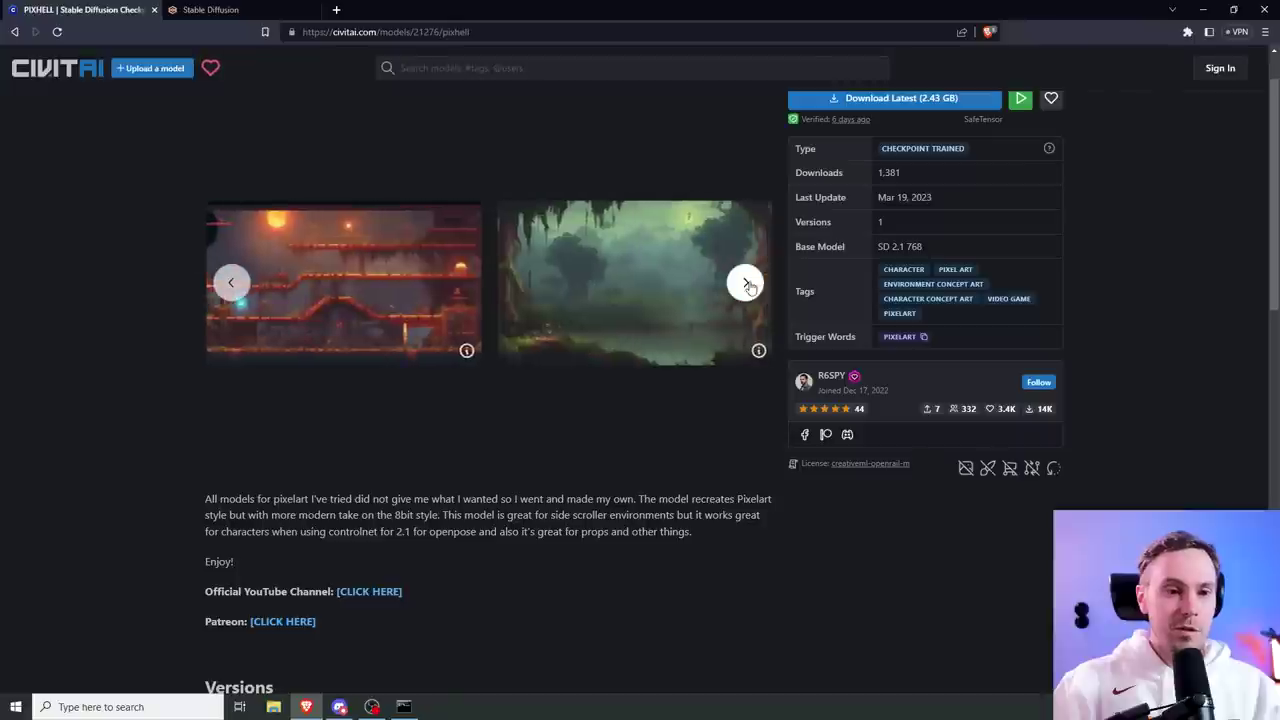
click(746, 284)
click(746, 284)
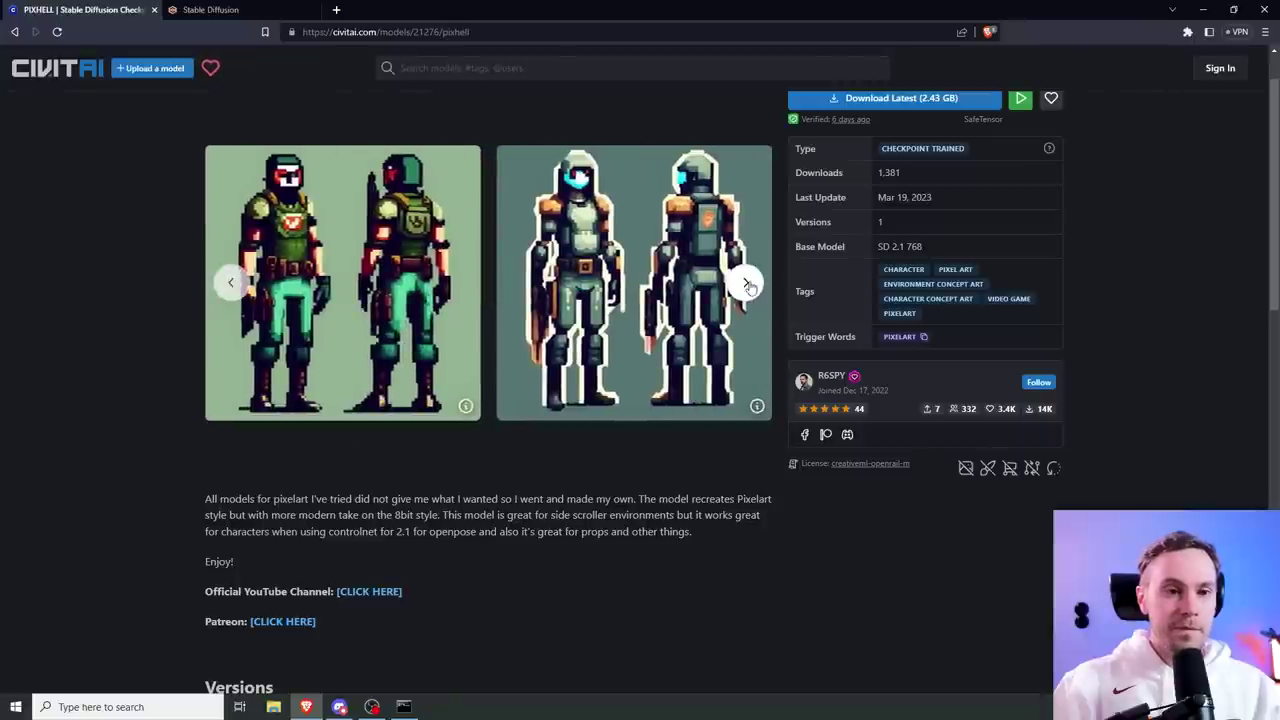
click(746, 285)
click(746, 285)
click(746, 285)
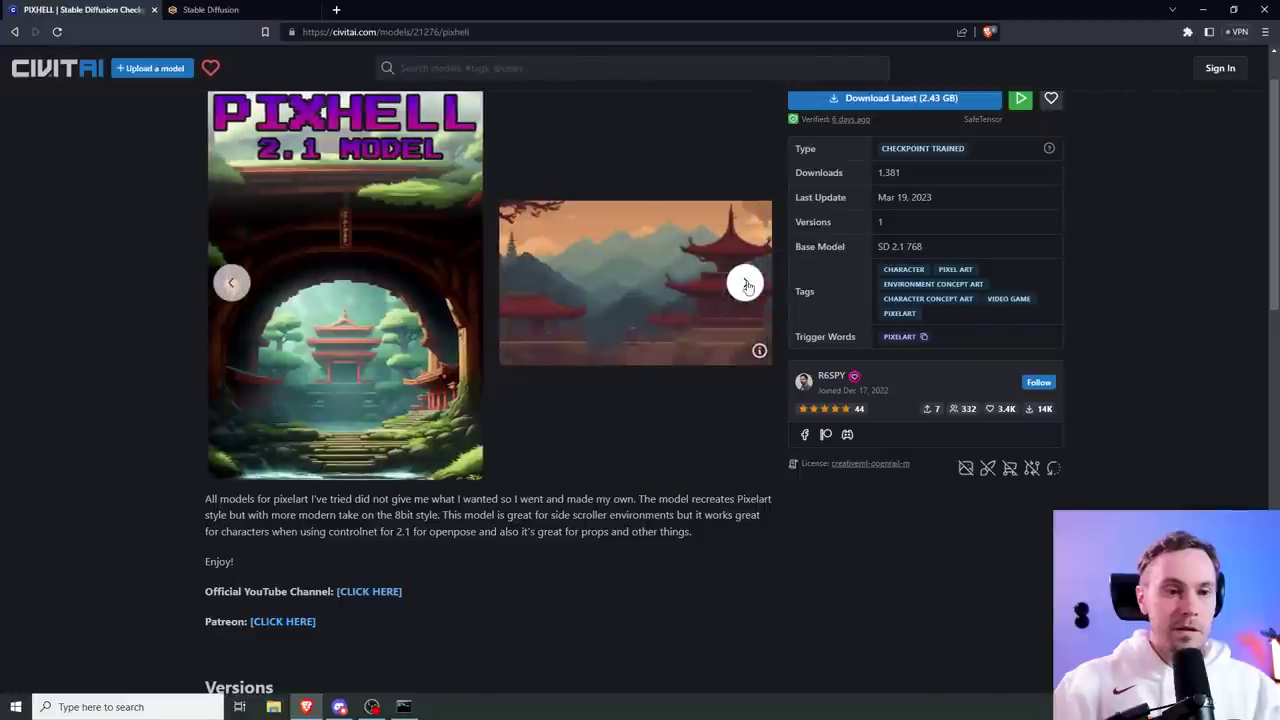
click(268, 9)
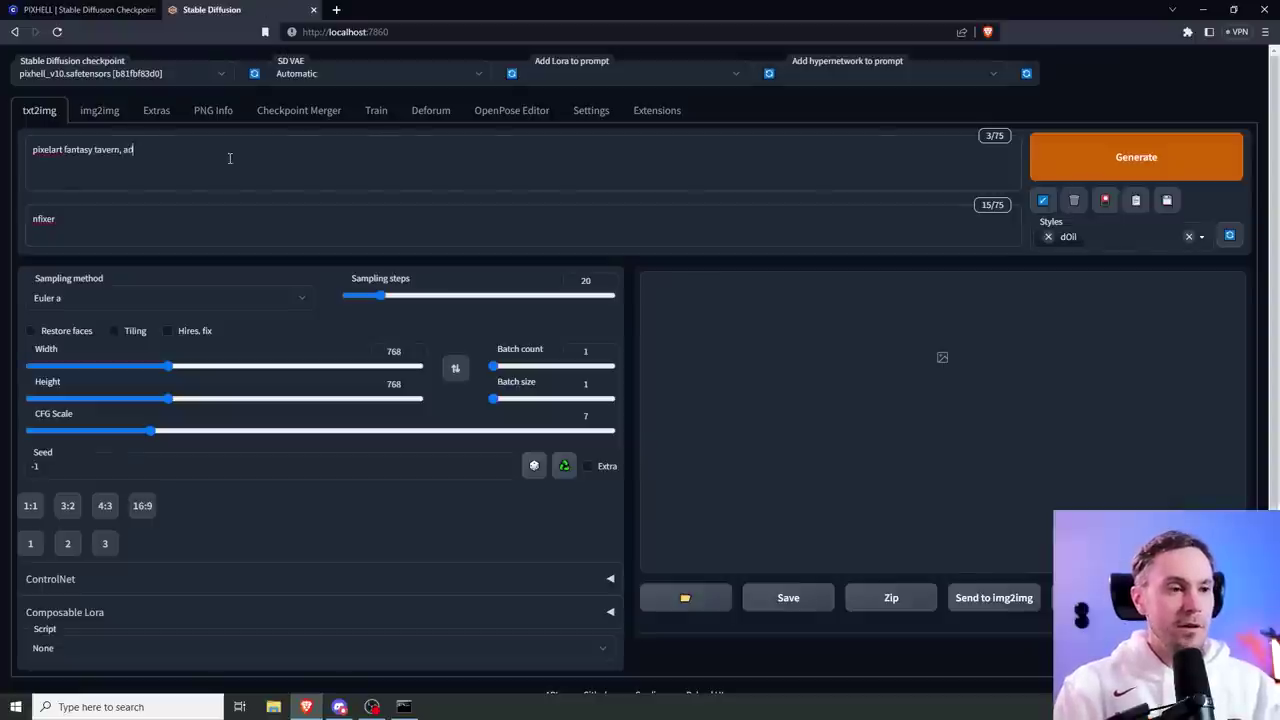
Step: Finish the prompt with 'adventurers resting, eating dinner having drinks in a cozy magical tavern', 26 steps, batch count 4
text(venturers resting, eating dinner)
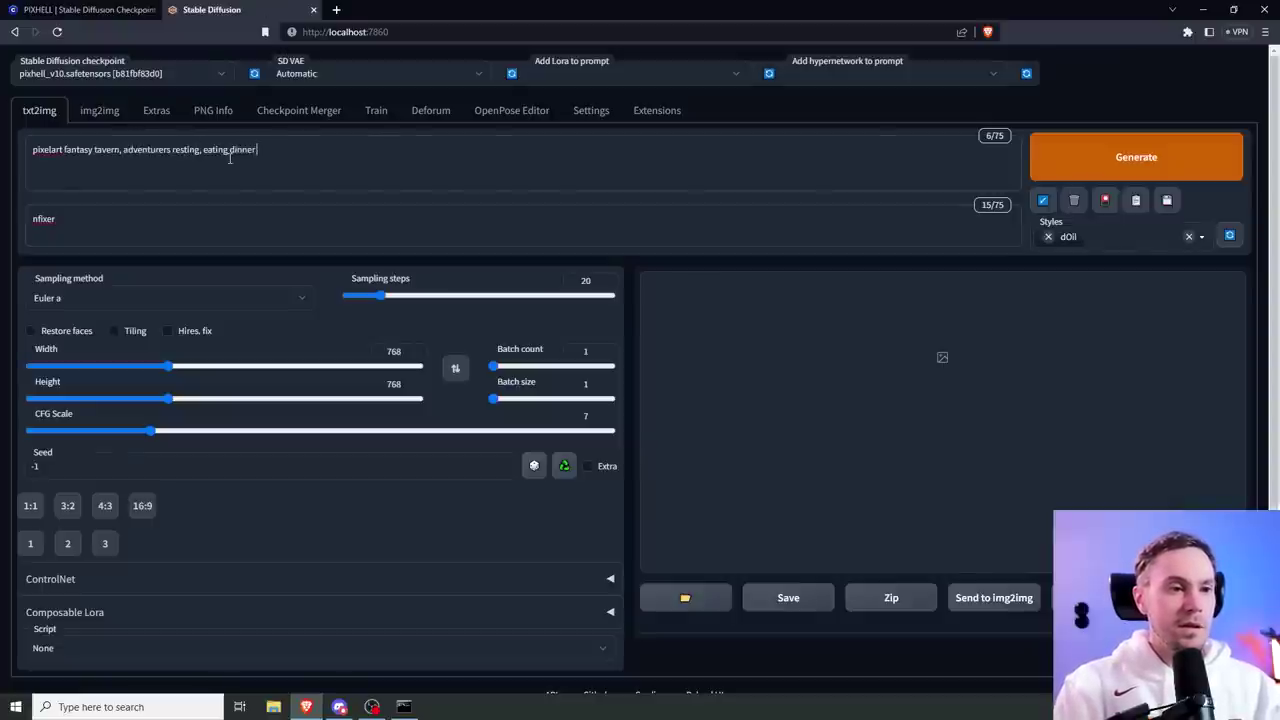
text( having drinks)
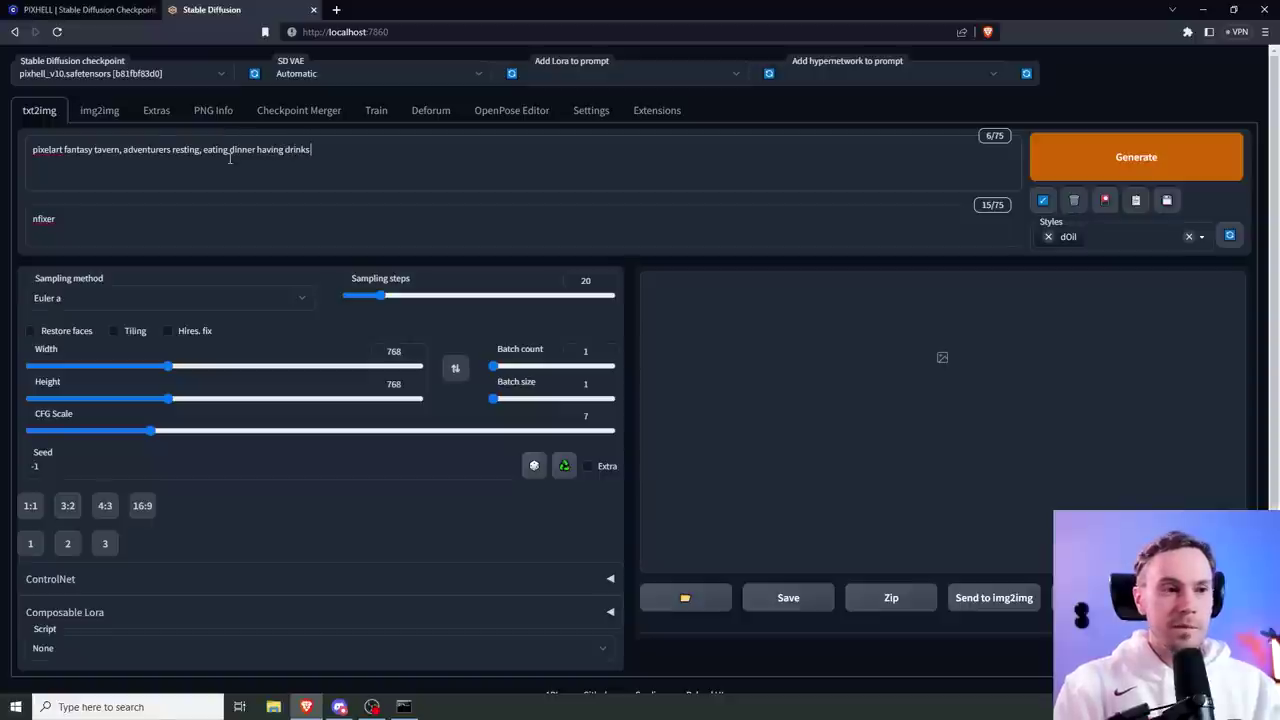
text( in a cozy magi)
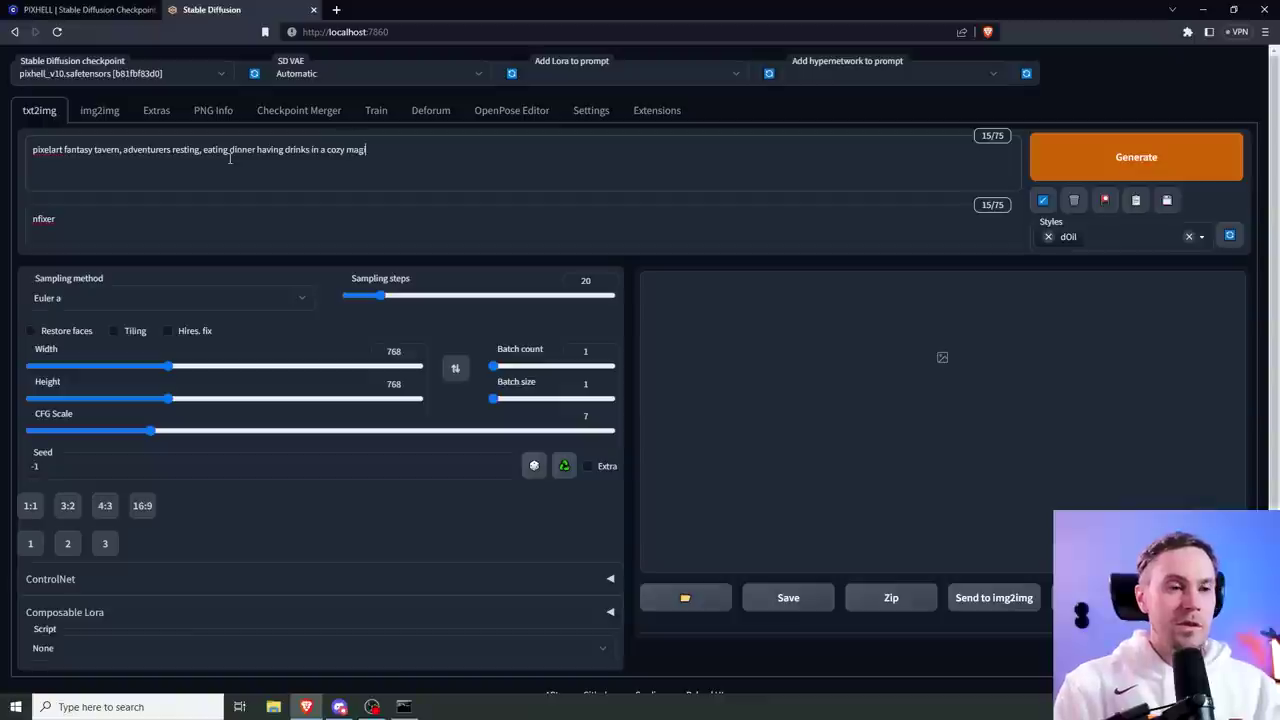
text(cal taver)
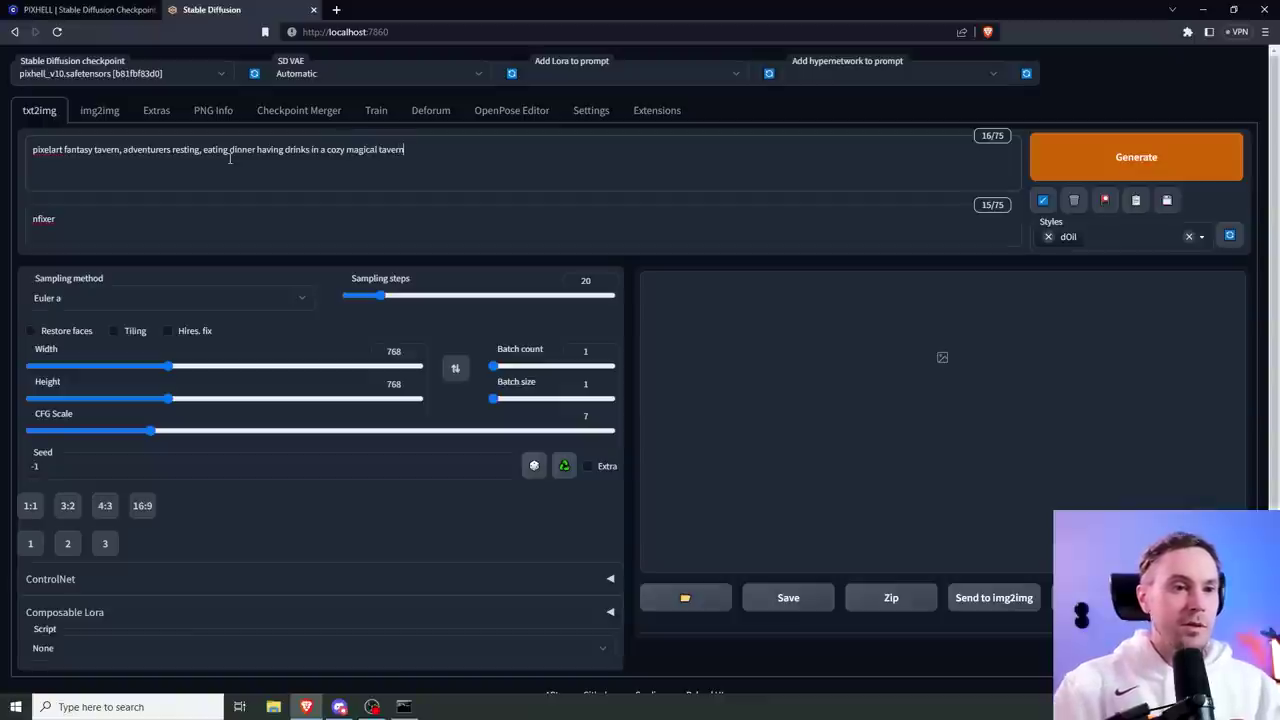
text(n)
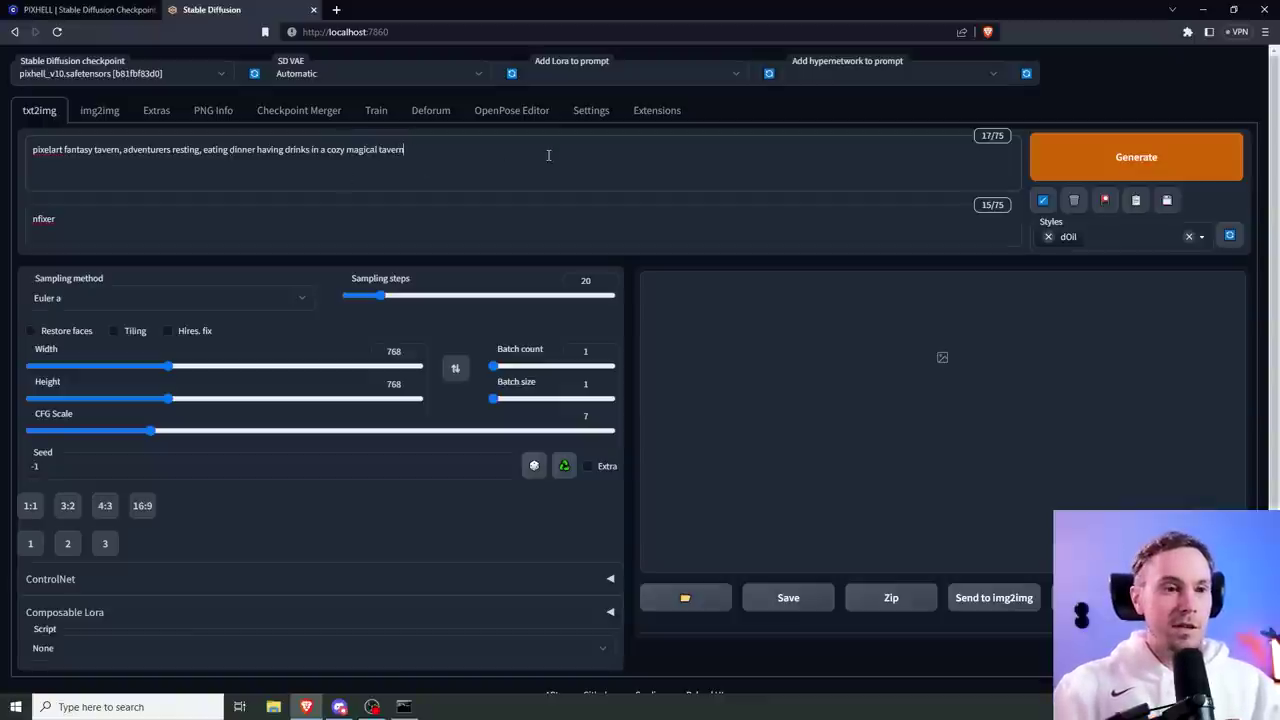
double_click(394, 351)
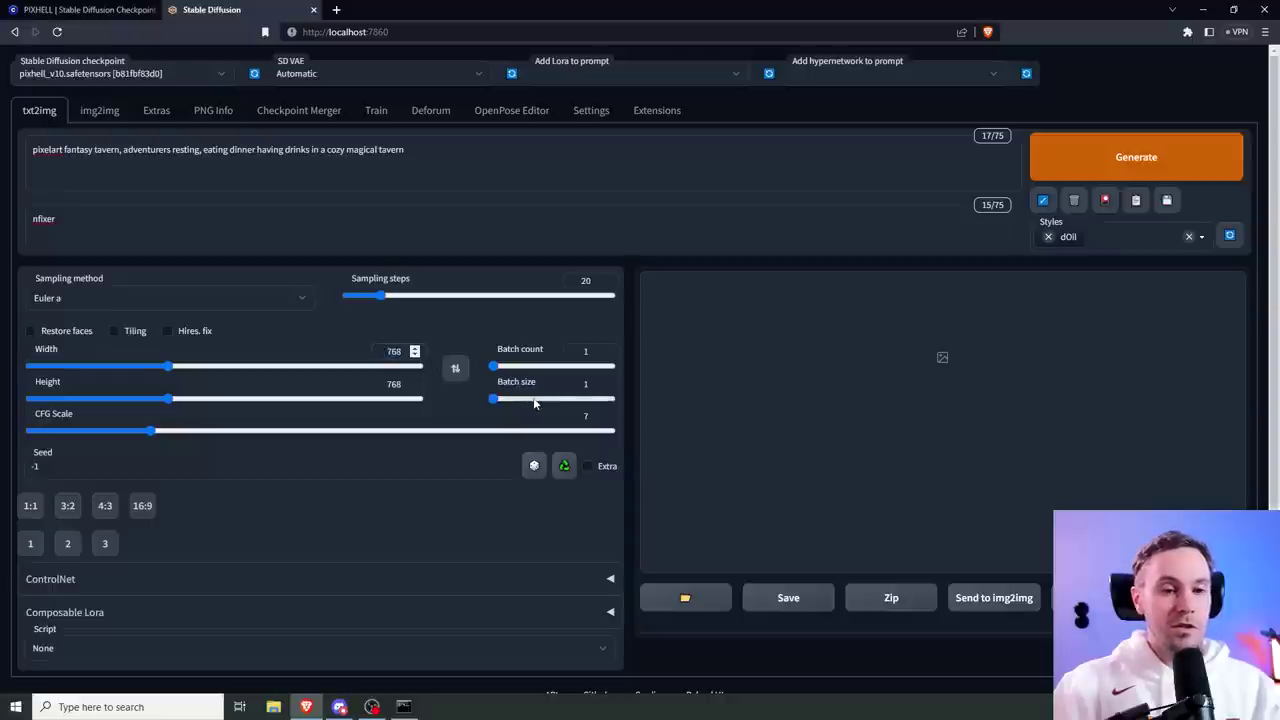
drag(378, 296, 390, 295)
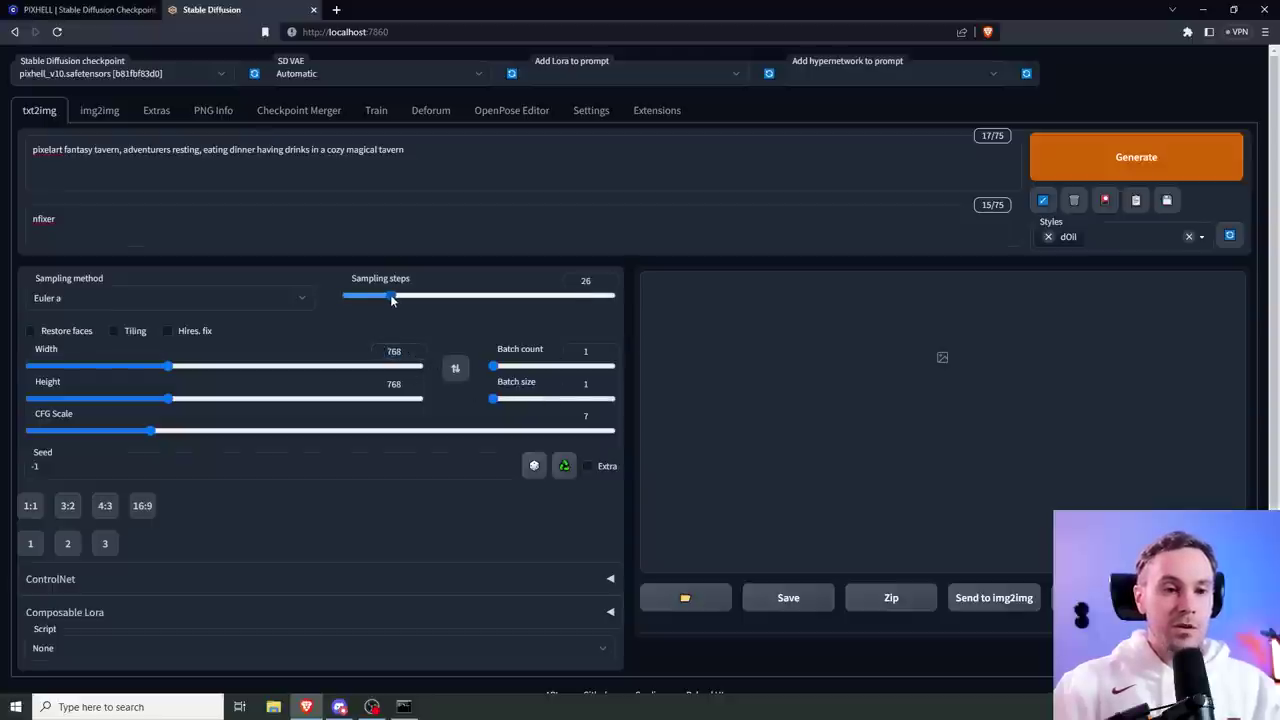
click(498, 367)
drag(500, 370, 494, 367)
Step: Start generating, add 'inside' to the prompt, then interrupt and restart the generation
click(1124, 157)
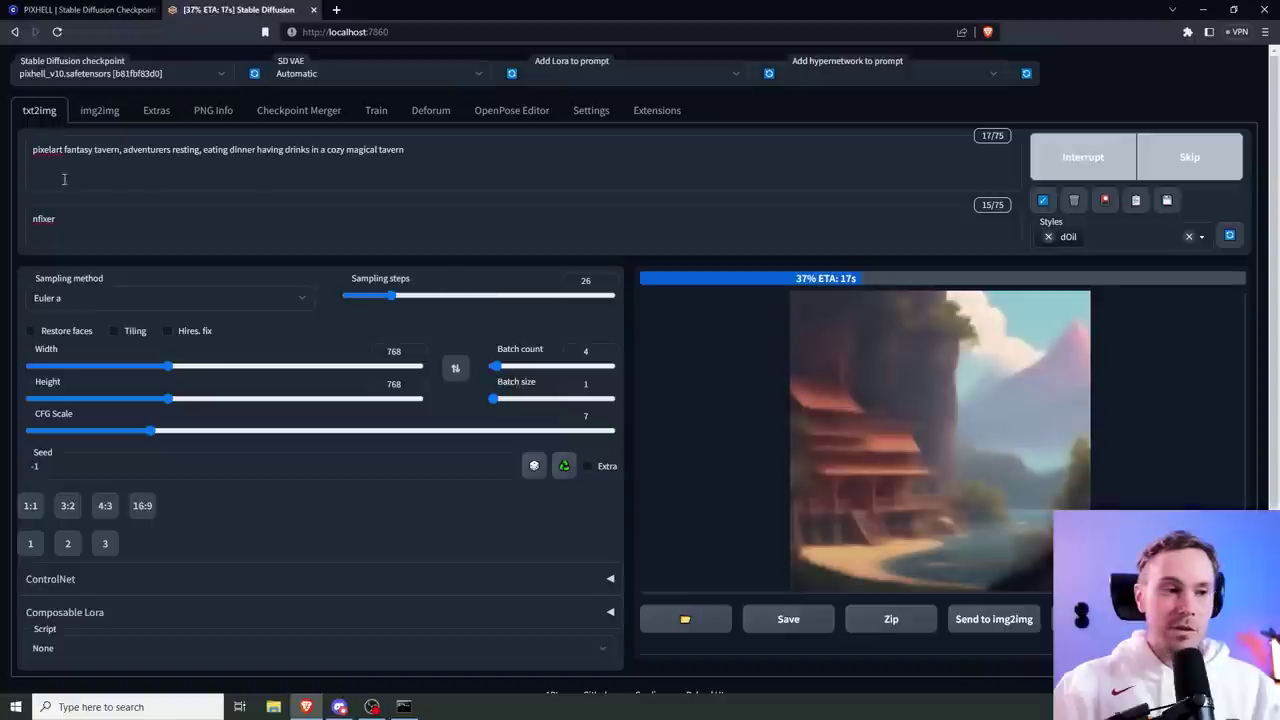
text(inside)
click(1066, 157)
click(1105, 153)
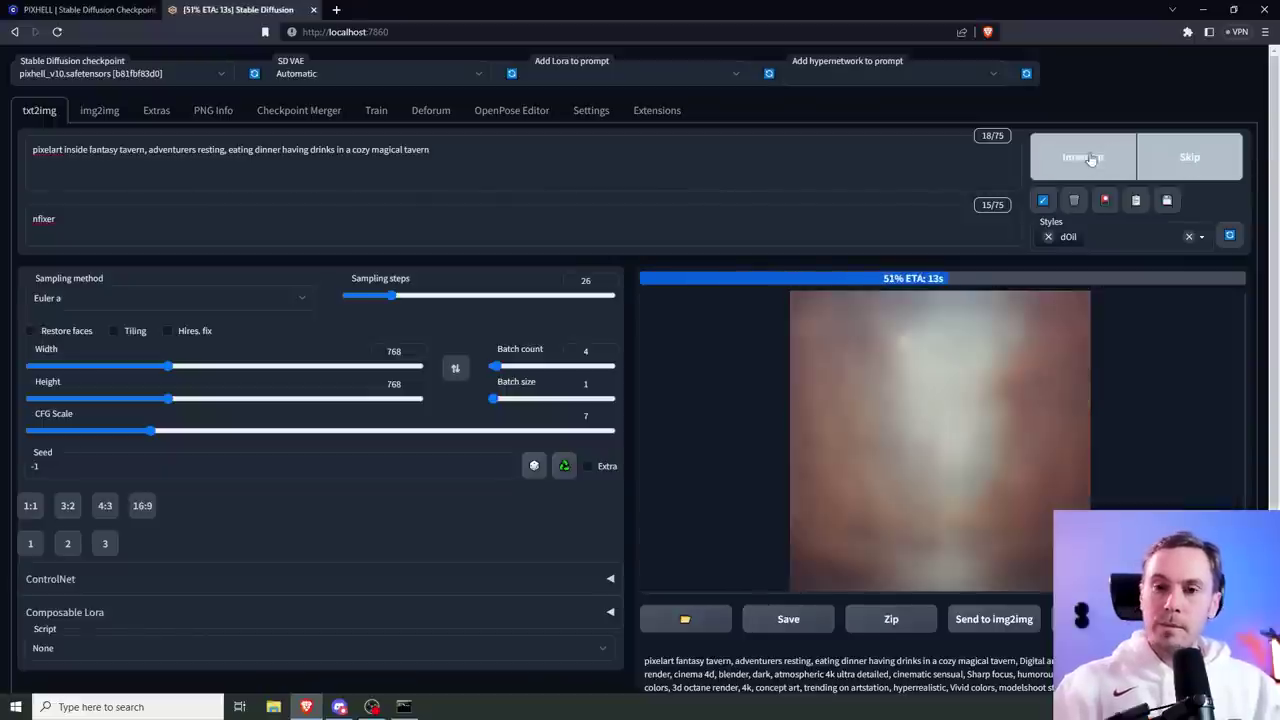
Step: Remove the dOil style, weight 'inside fantasy tavern' to 1.2, and generate again
click(1048, 236)
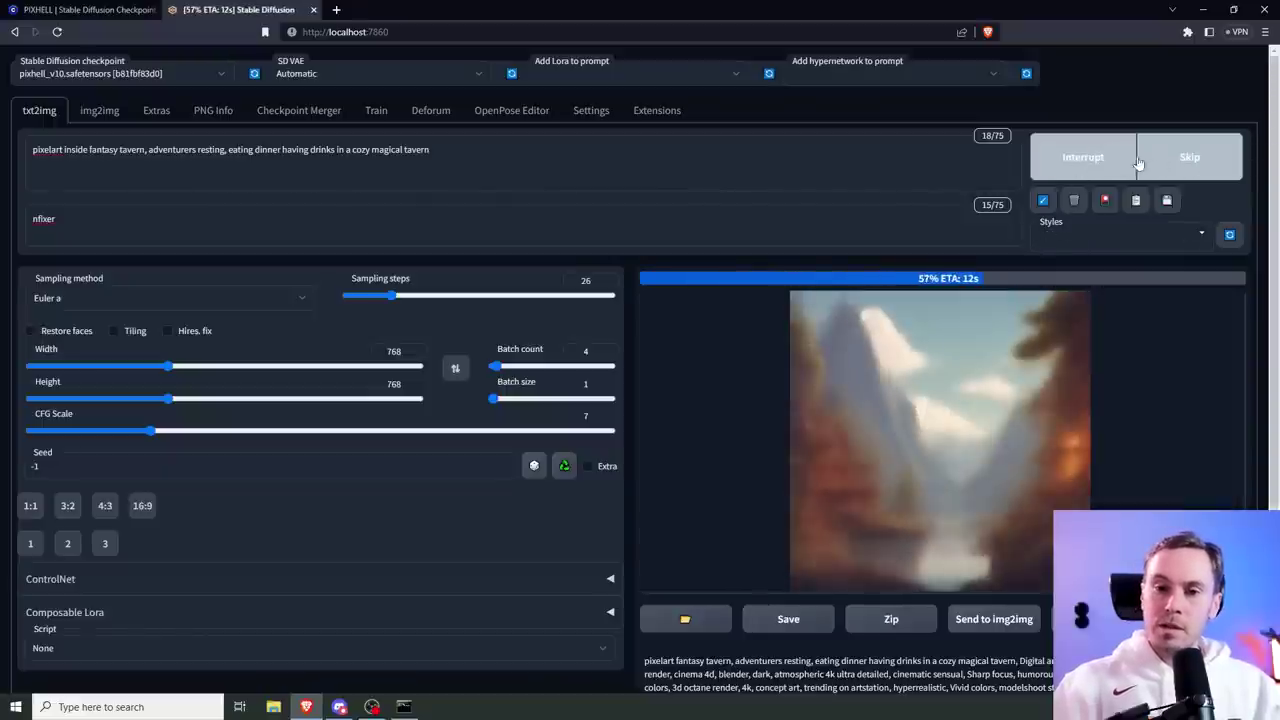
click(1122, 165)
drag(65, 149, 145, 149)
key(ctrl+Up)
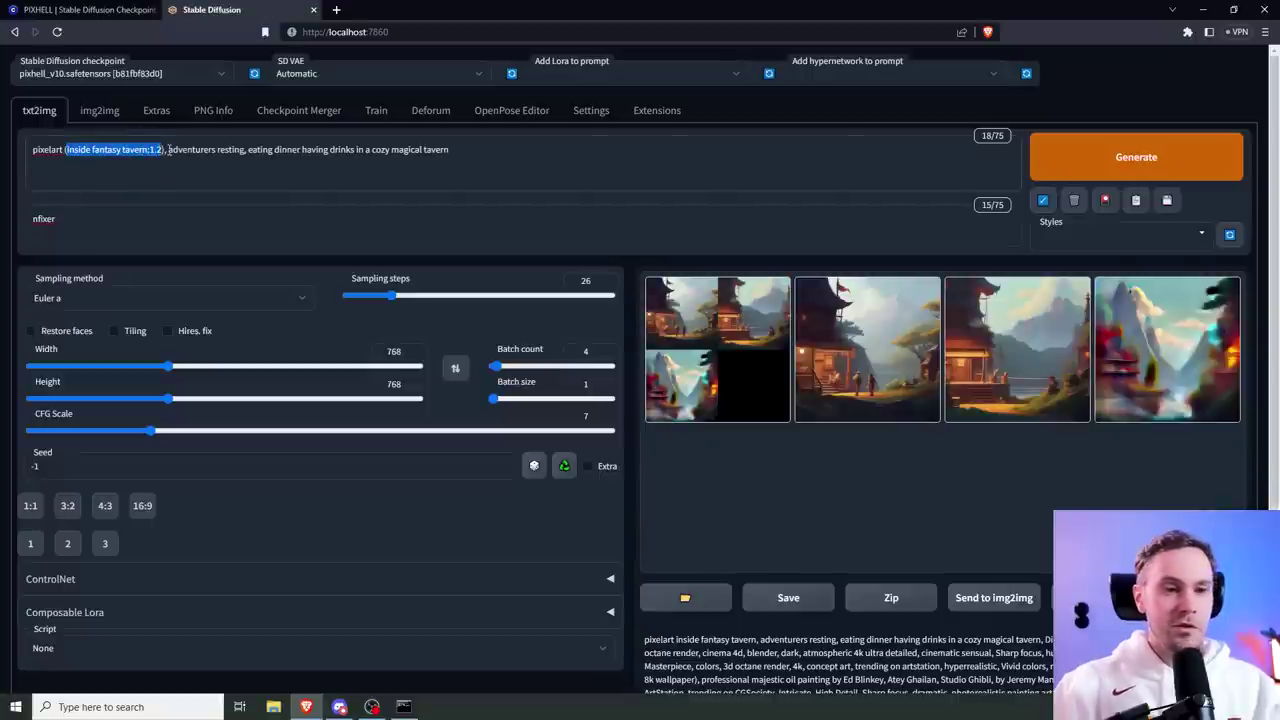
click(1100, 157)
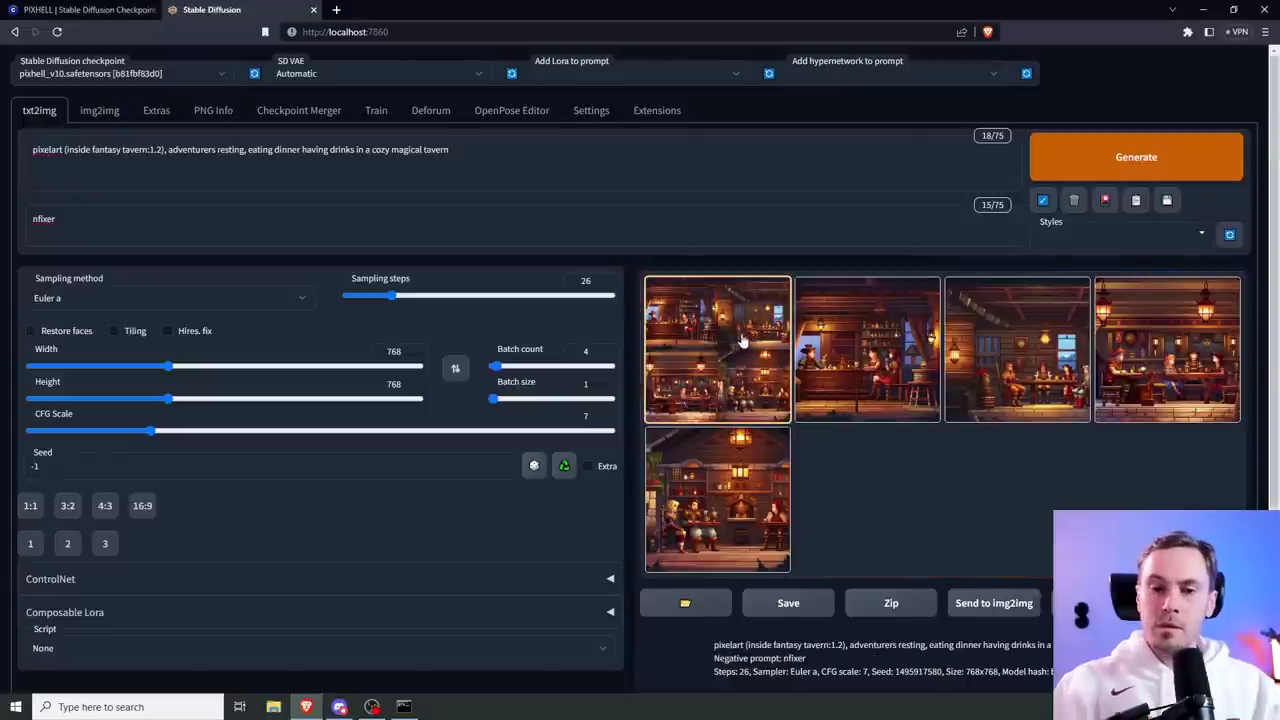
Step: Open the four-image tavern interior grid in the full-screen viewer
click(765, 342)
click(940, 345)
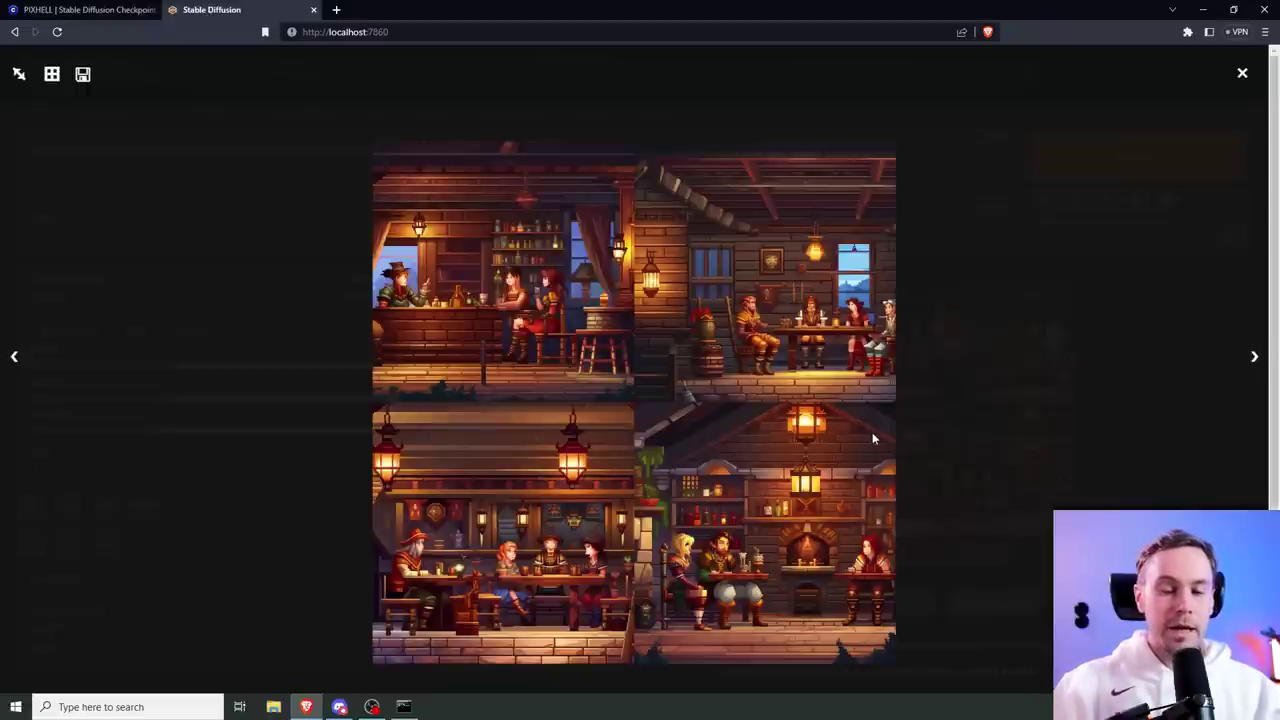
Step: Add 'dramatic lighting, hard, god rays, flying dust in shining lights, open fire' after pixelart and regenerate
click(700, 451)
click(64, 149)
text(dramatic ligh)
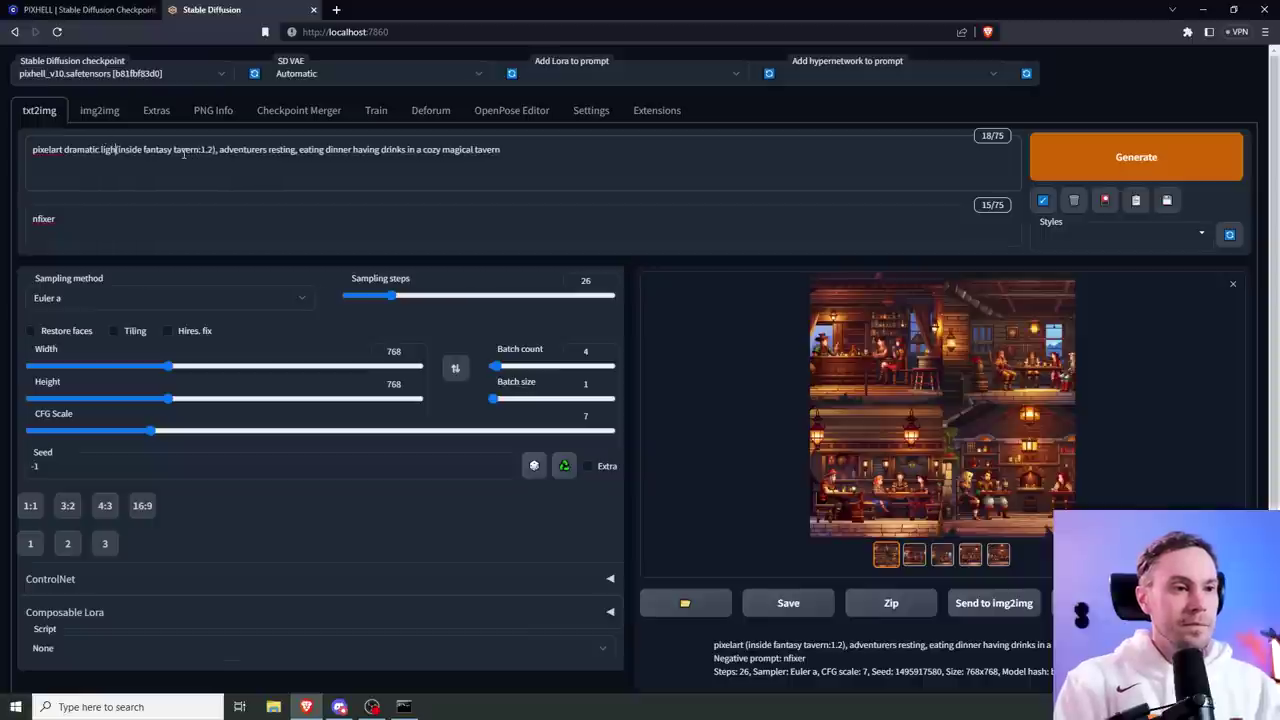
text(ting)
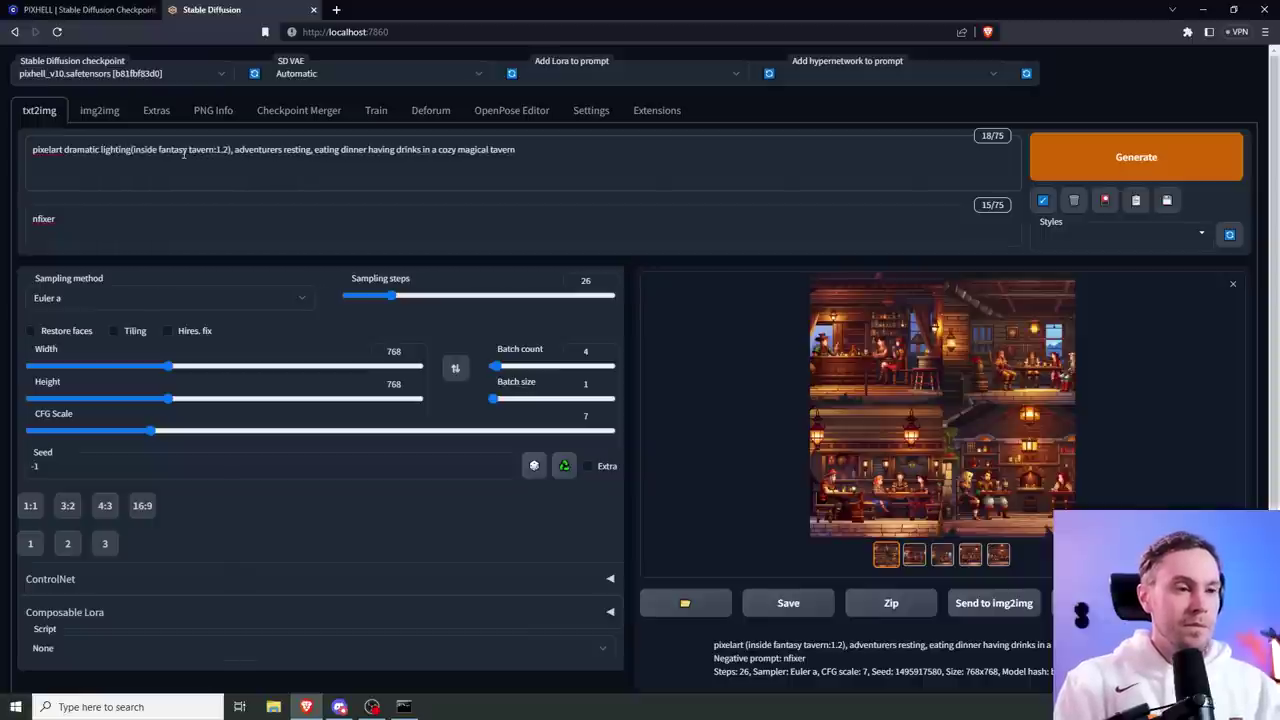
text(hard )
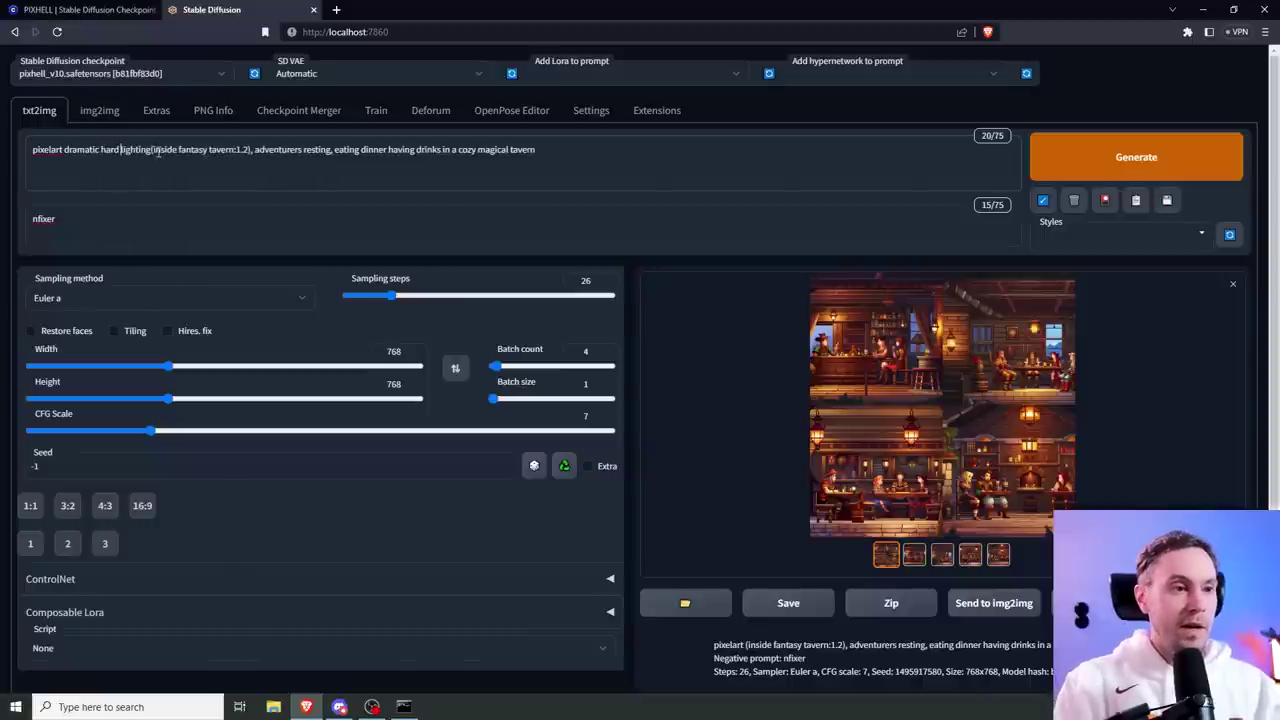
text( ,)
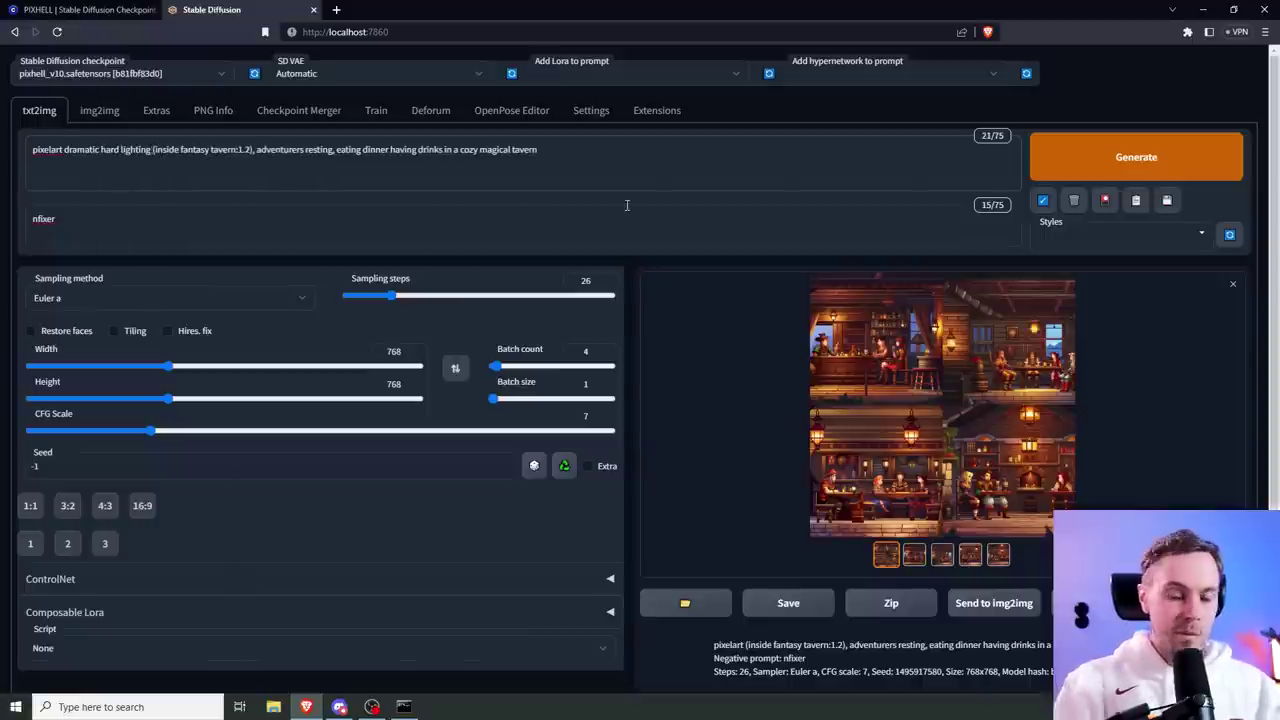
key(BackSpace)
key(BackSpace)
text(, god rays)
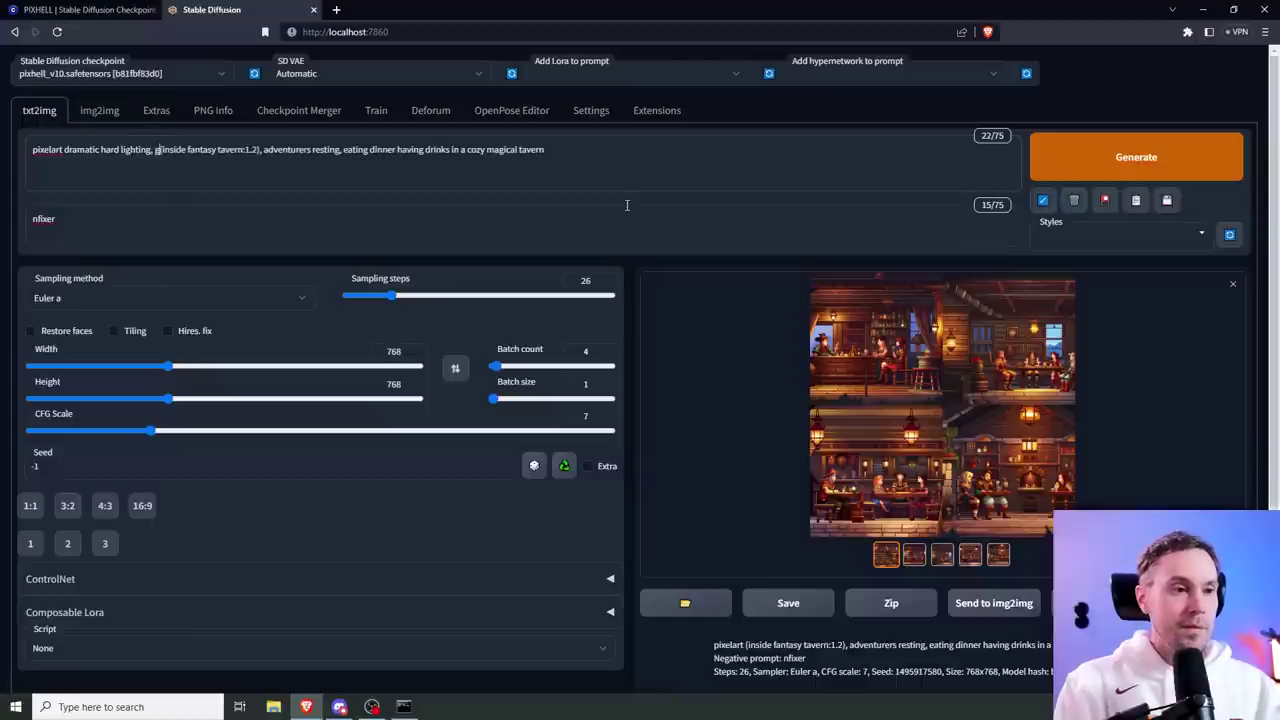
text(, flying dust )
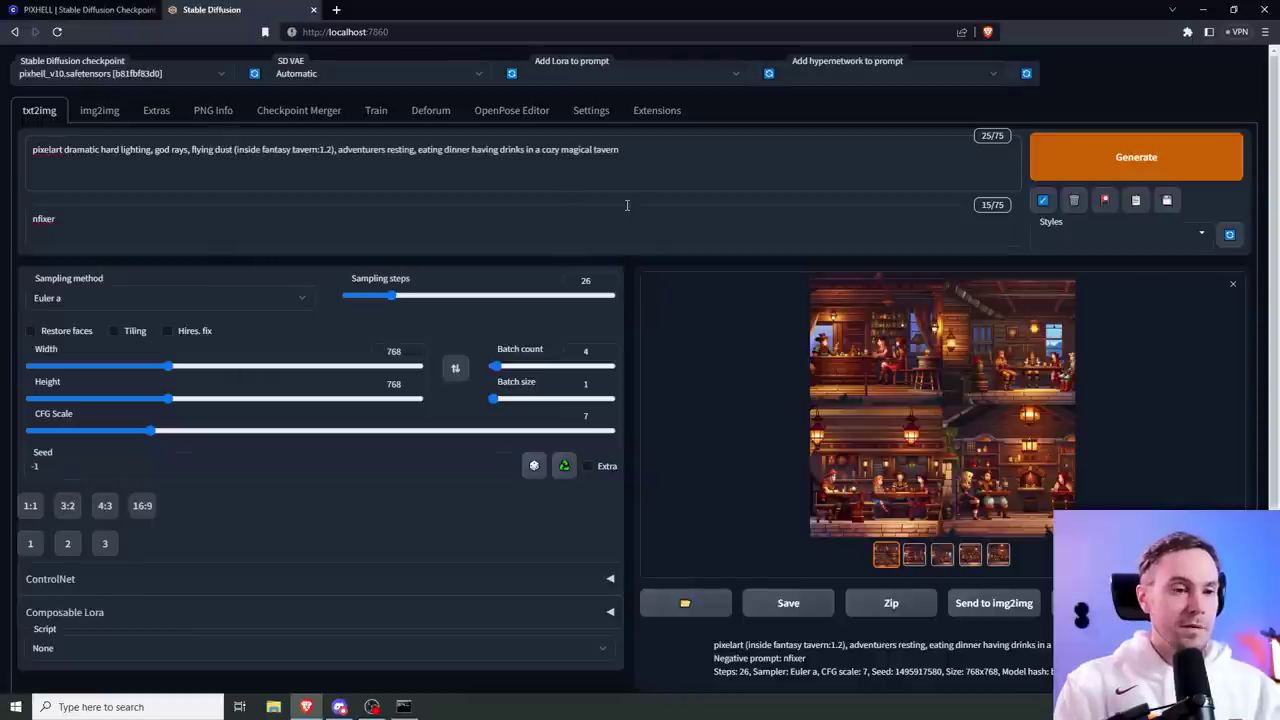
text(in shining lig)
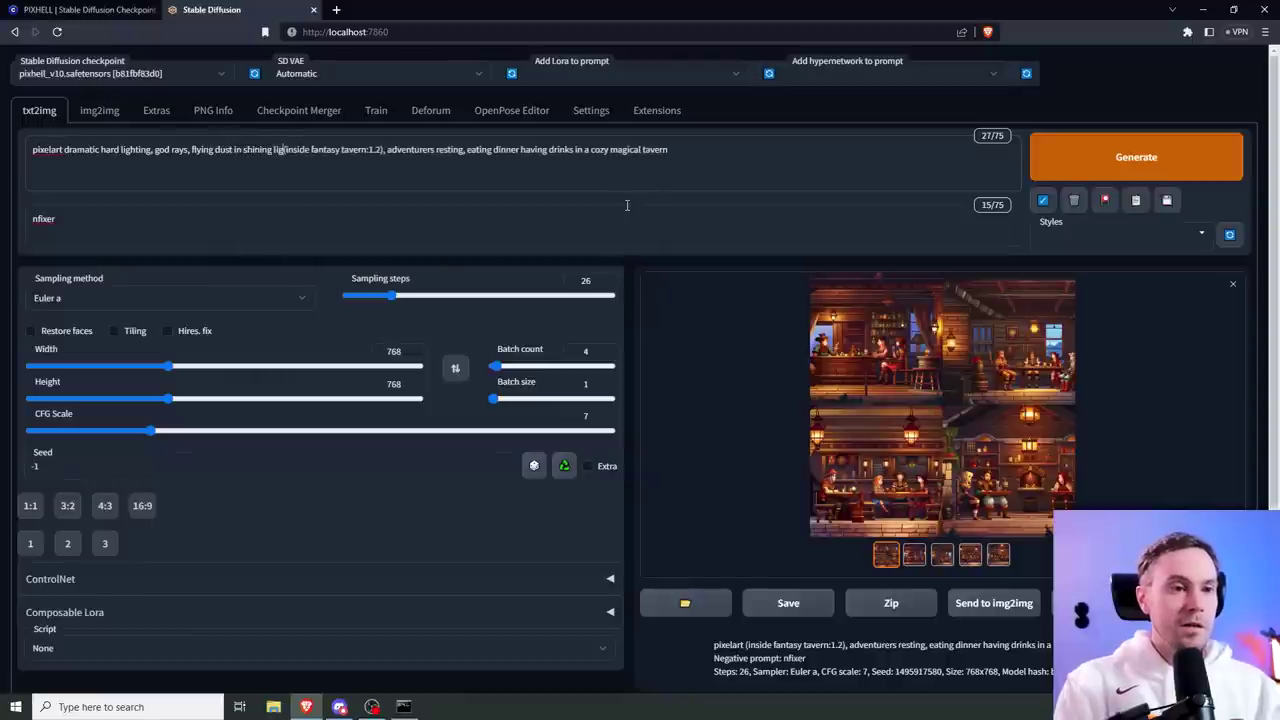
text(hts, )
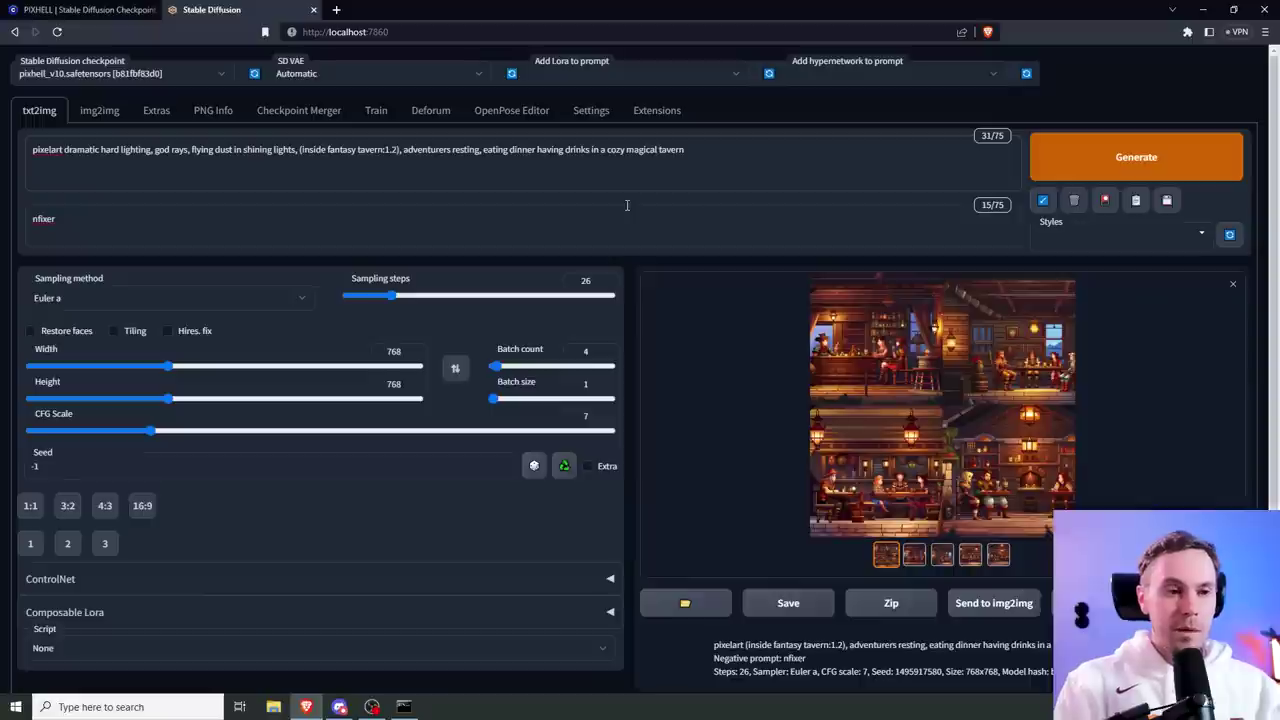
text(open fire,)
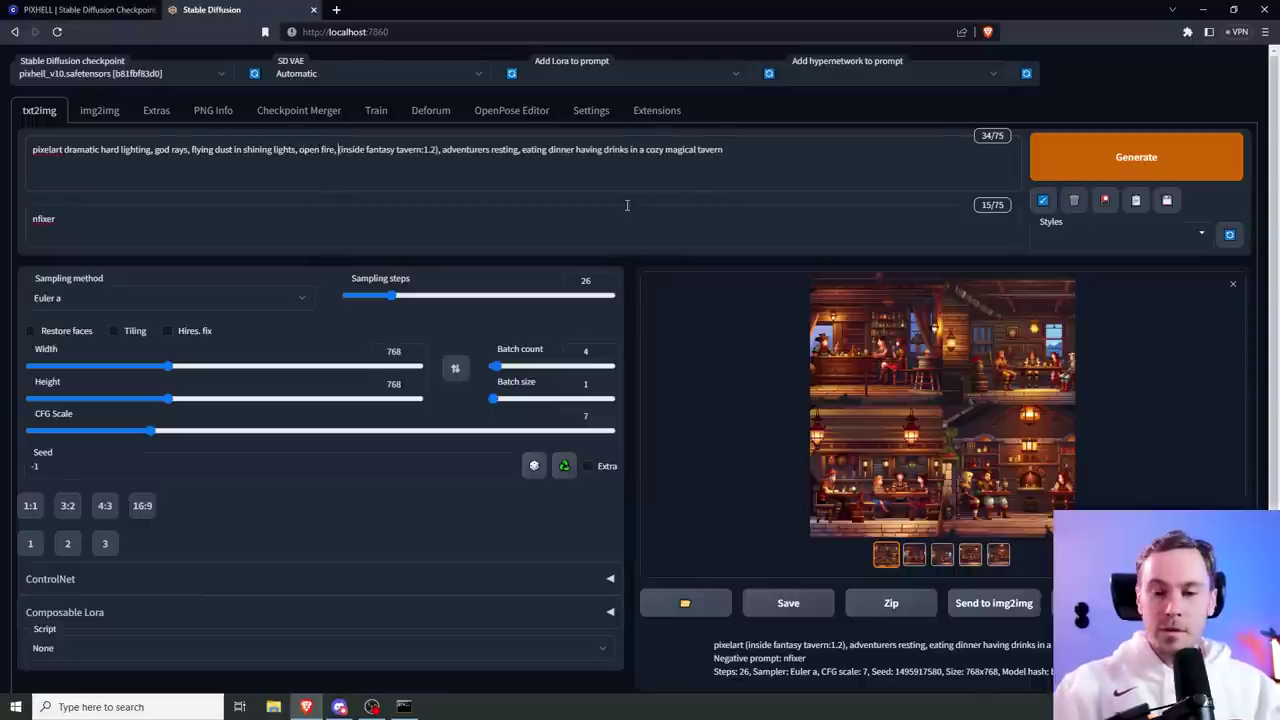
click(1040, 142)
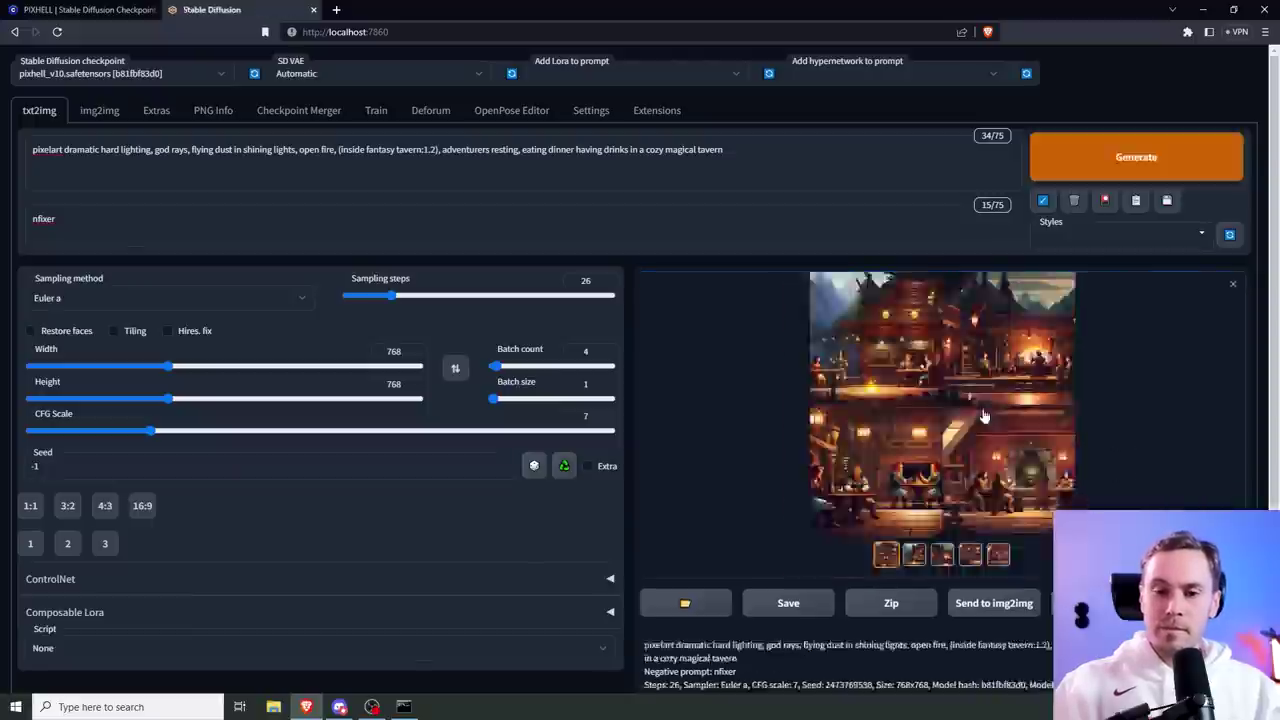
Step: View the new tavern grid full-screen, then show the fireplace scene with three adventurers large
click(904, 328)
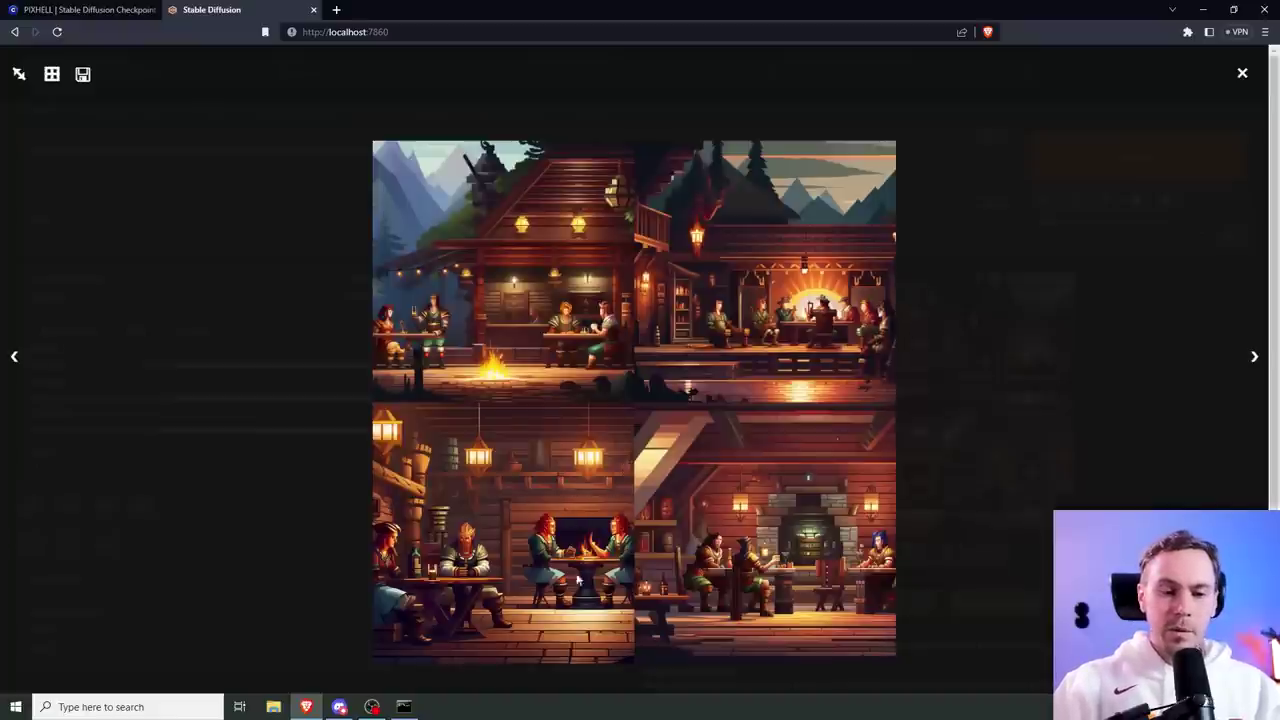
click(1024, 568)
click(971, 556)
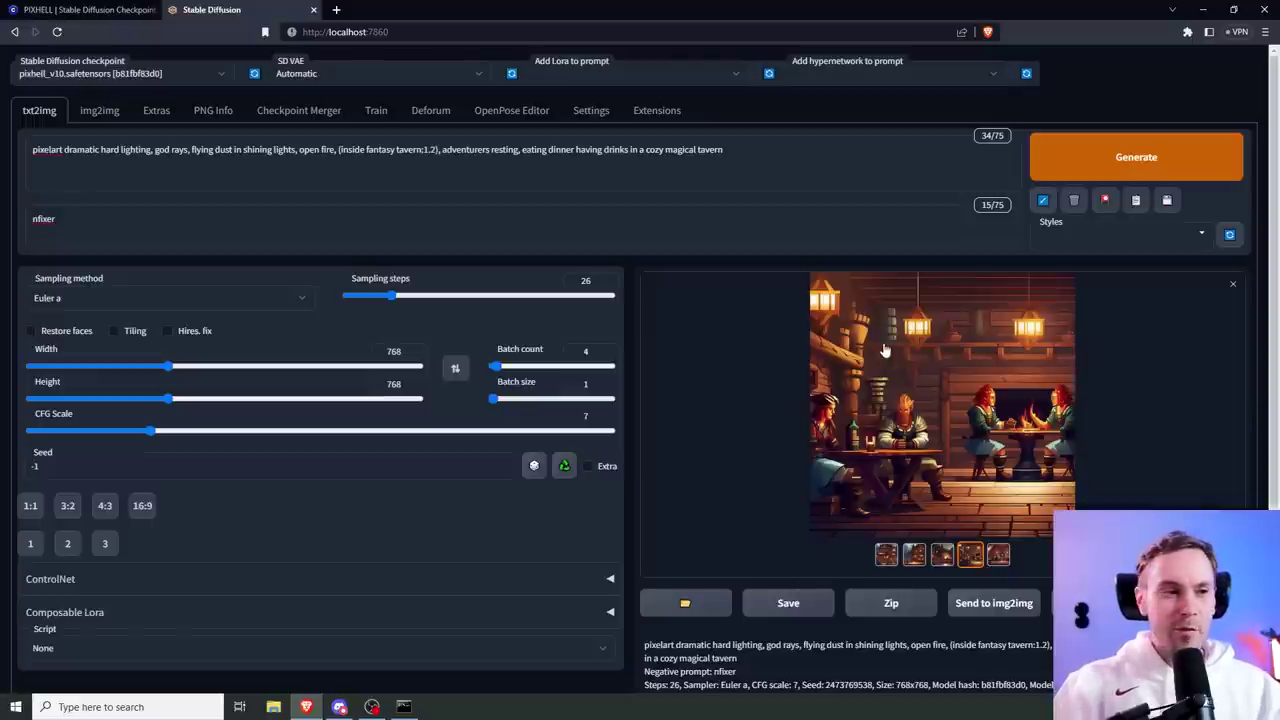
Step: Look through the results full-screen, then weight 'pixelart' to 1.1 in the prompt
click(932, 400)
key(Right)
key(Escape)
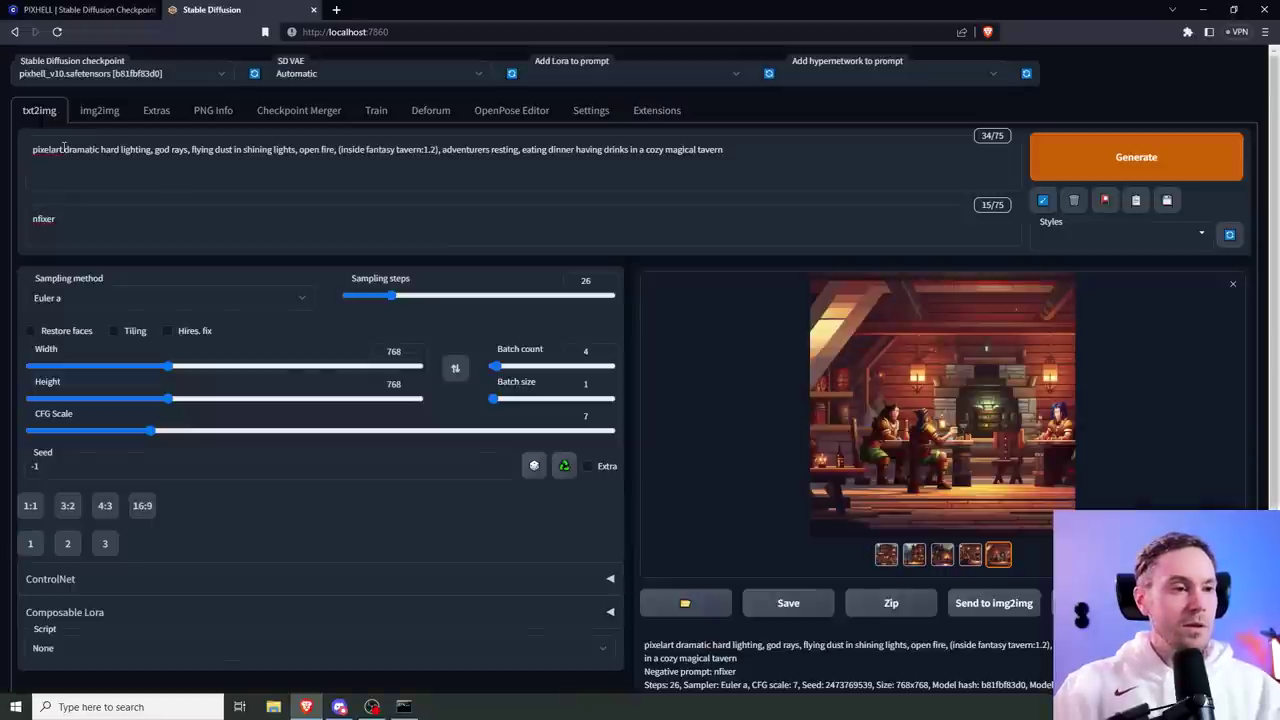
drag(64, 147, 32, 149)
key(ctrl+Up)
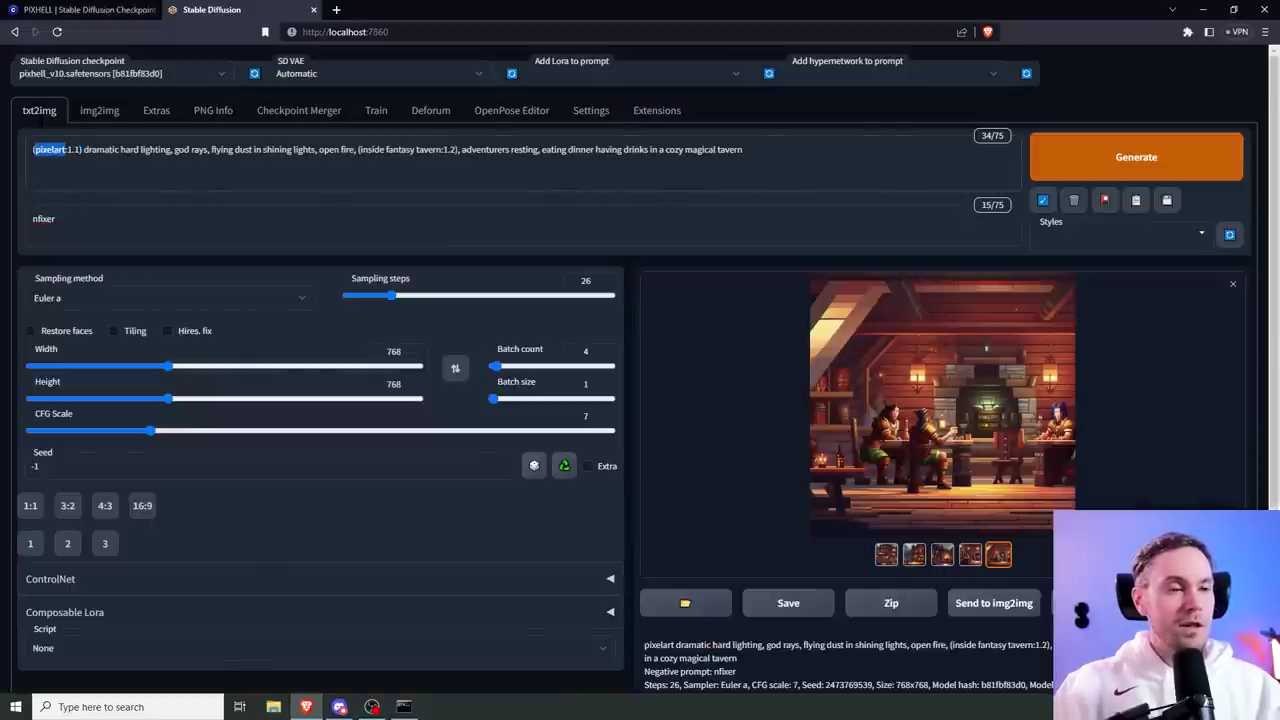
key(ctrl+Down)
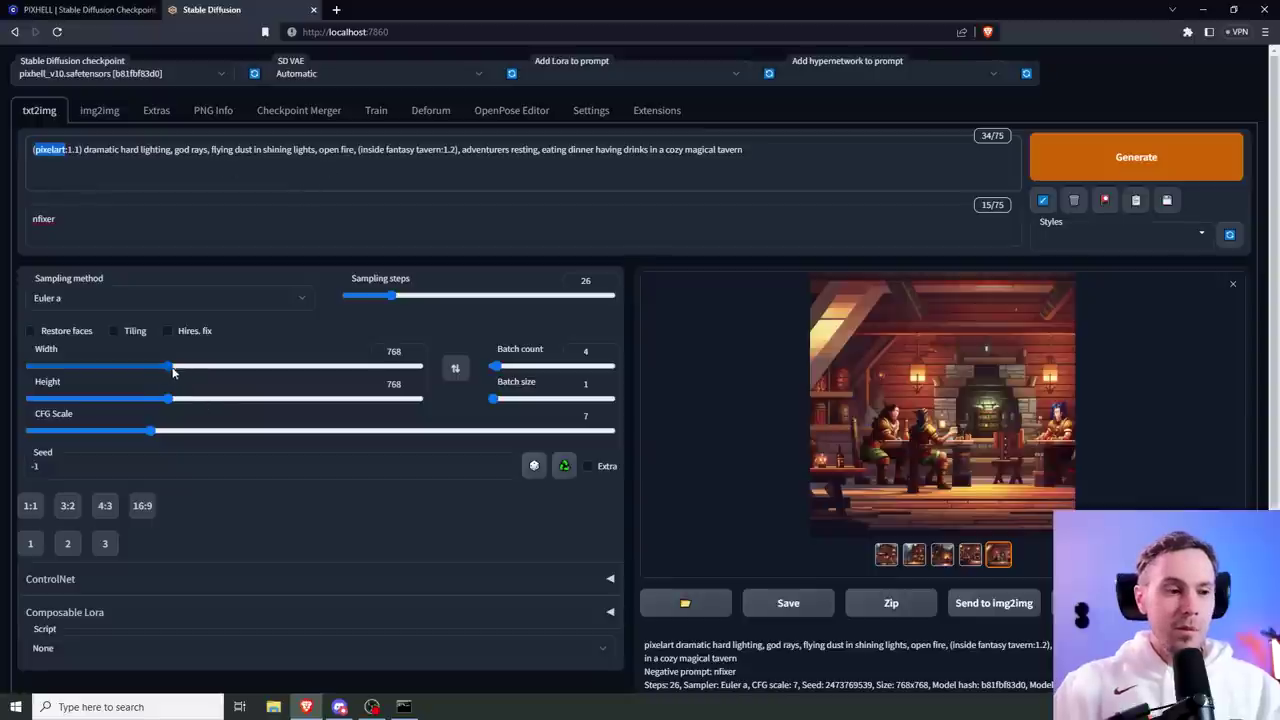
Step: Set the size to 3:2 at 1152×768 and generate a new batch
drag(174, 369, 215, 369)
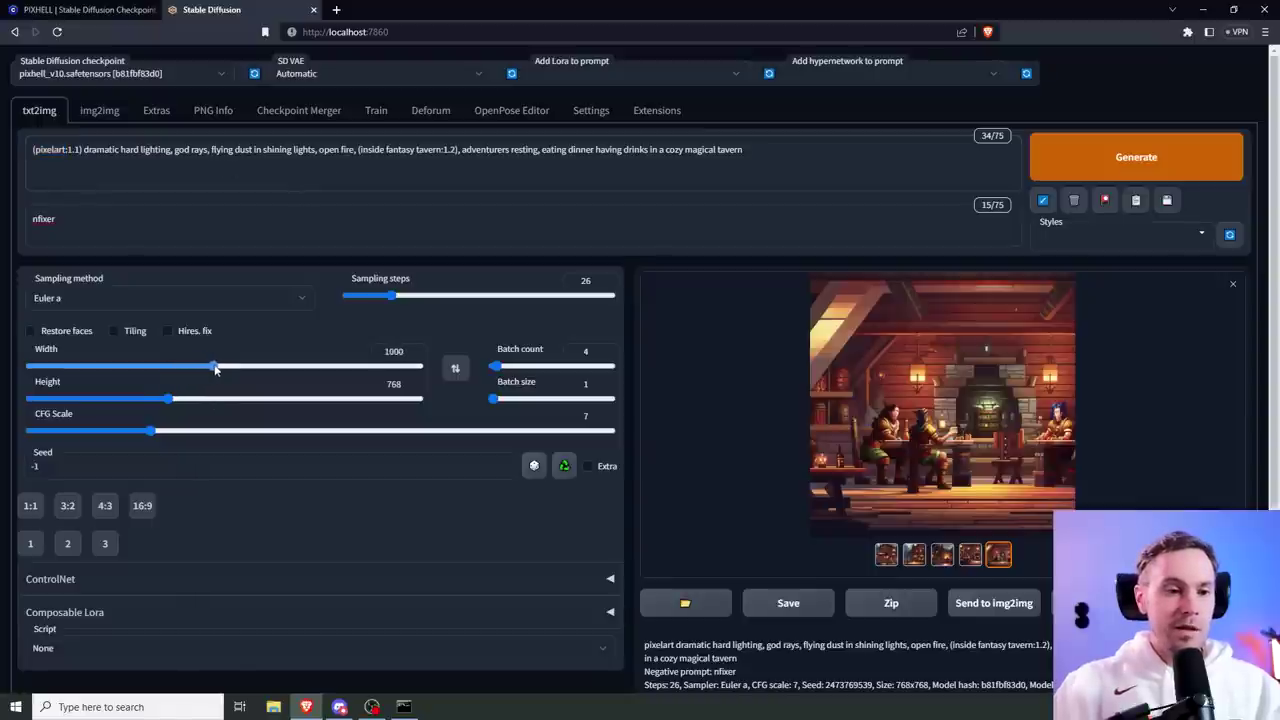
click(67, 508)
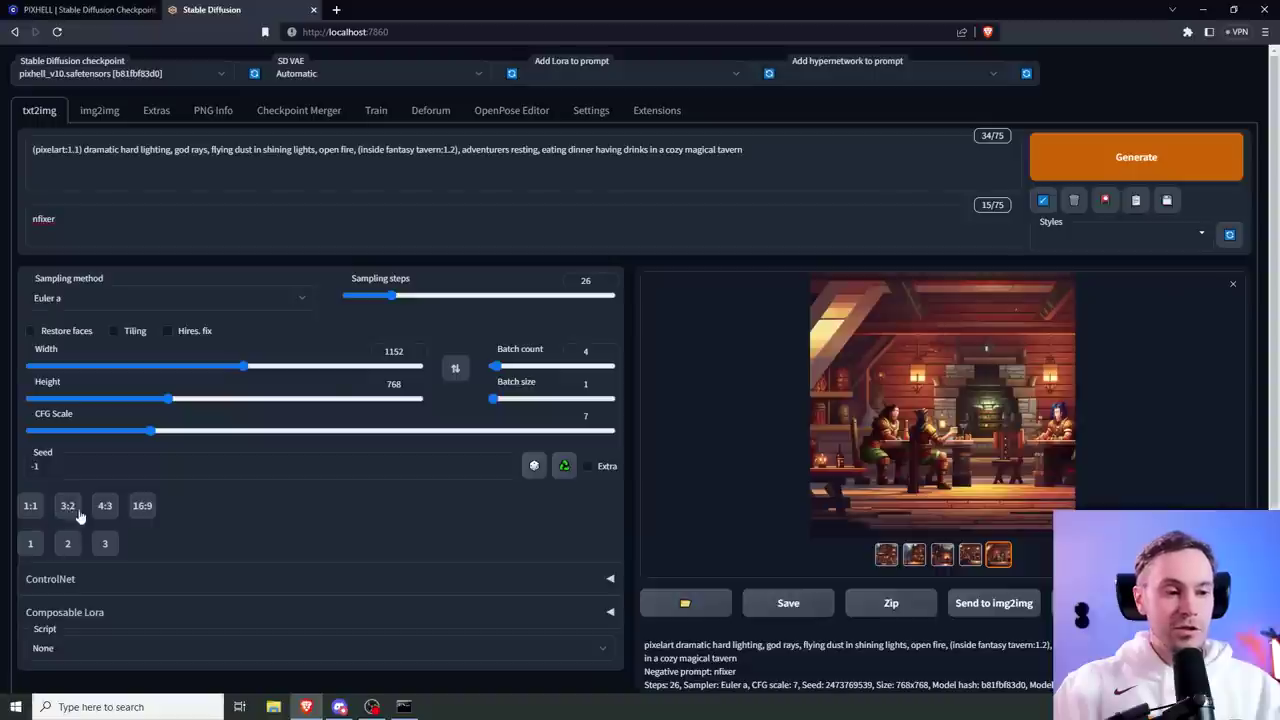
click(1108, 160)
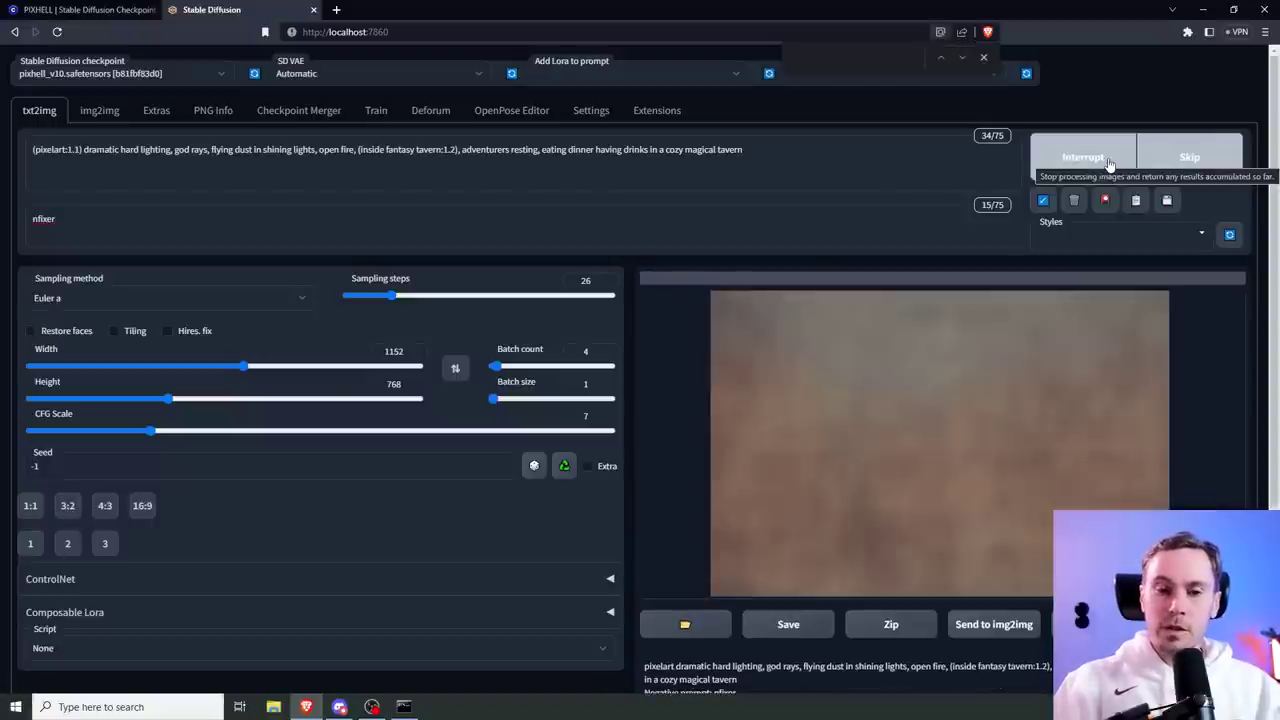
Step: Compare the four tavern results full-screen and pick the third, with the light shaft over the fire
click(812, 305)
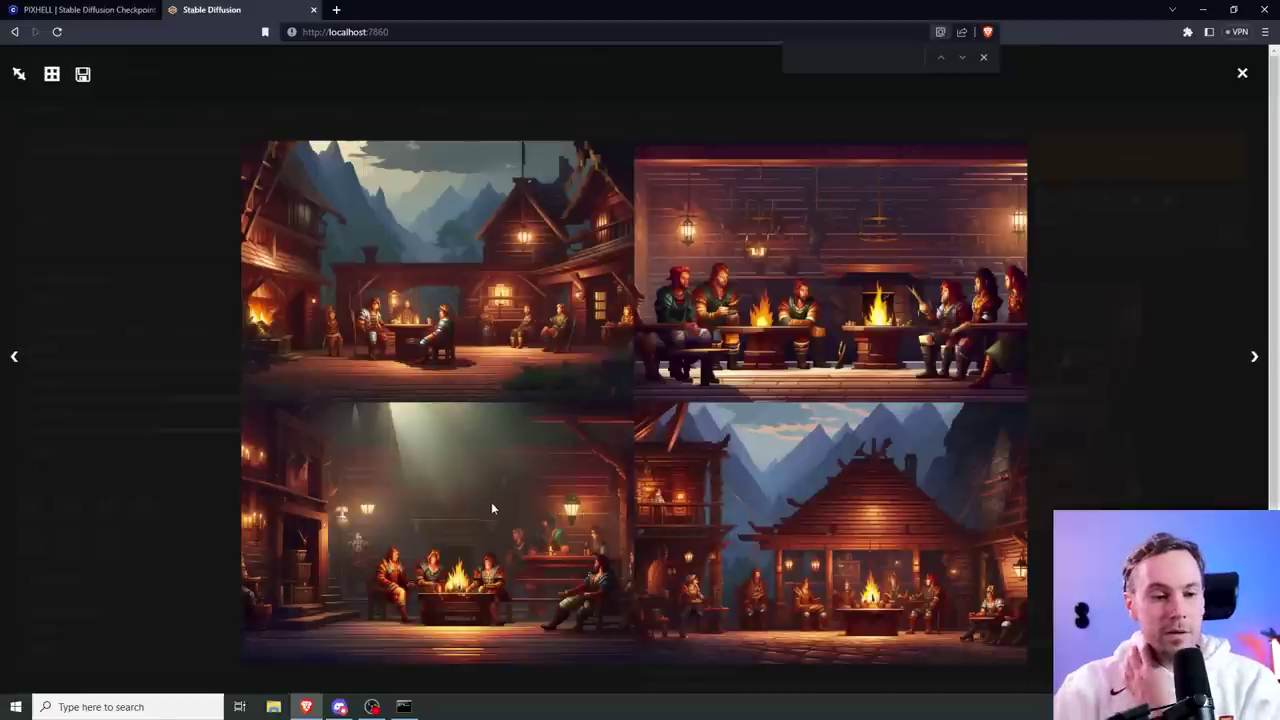
click(1052, 478)
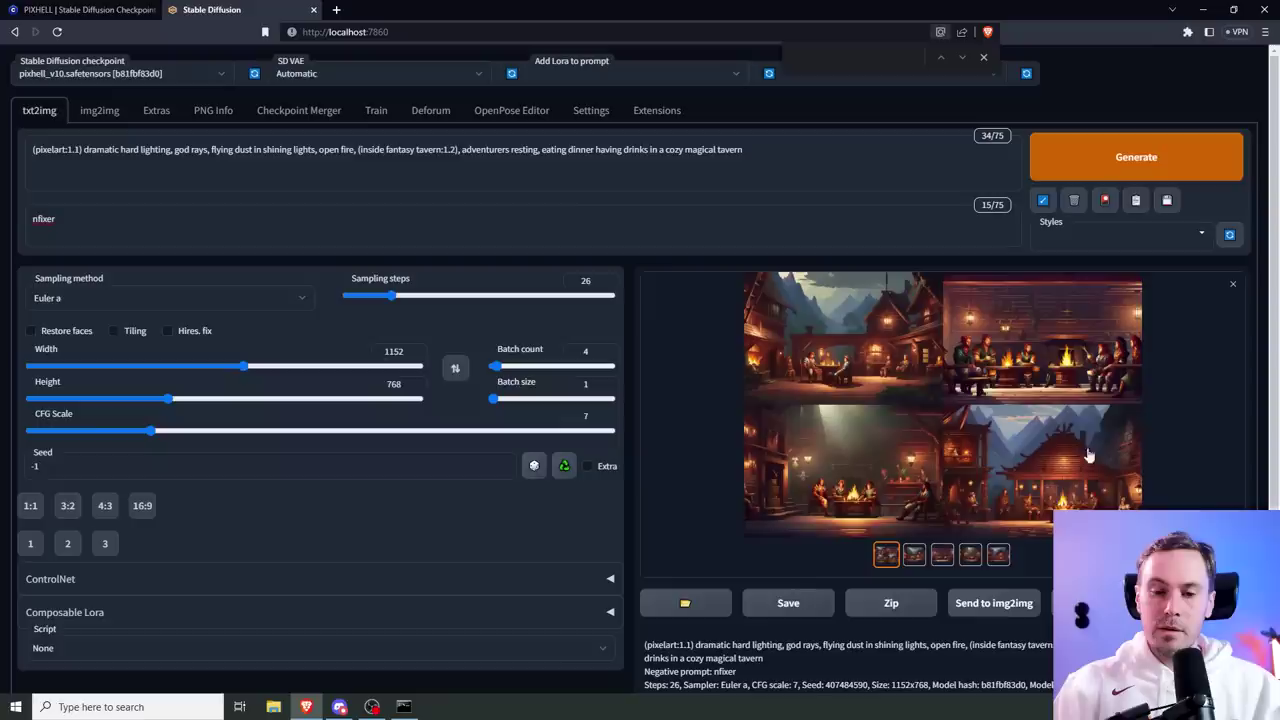
click(940, 558)
click(968, 408)
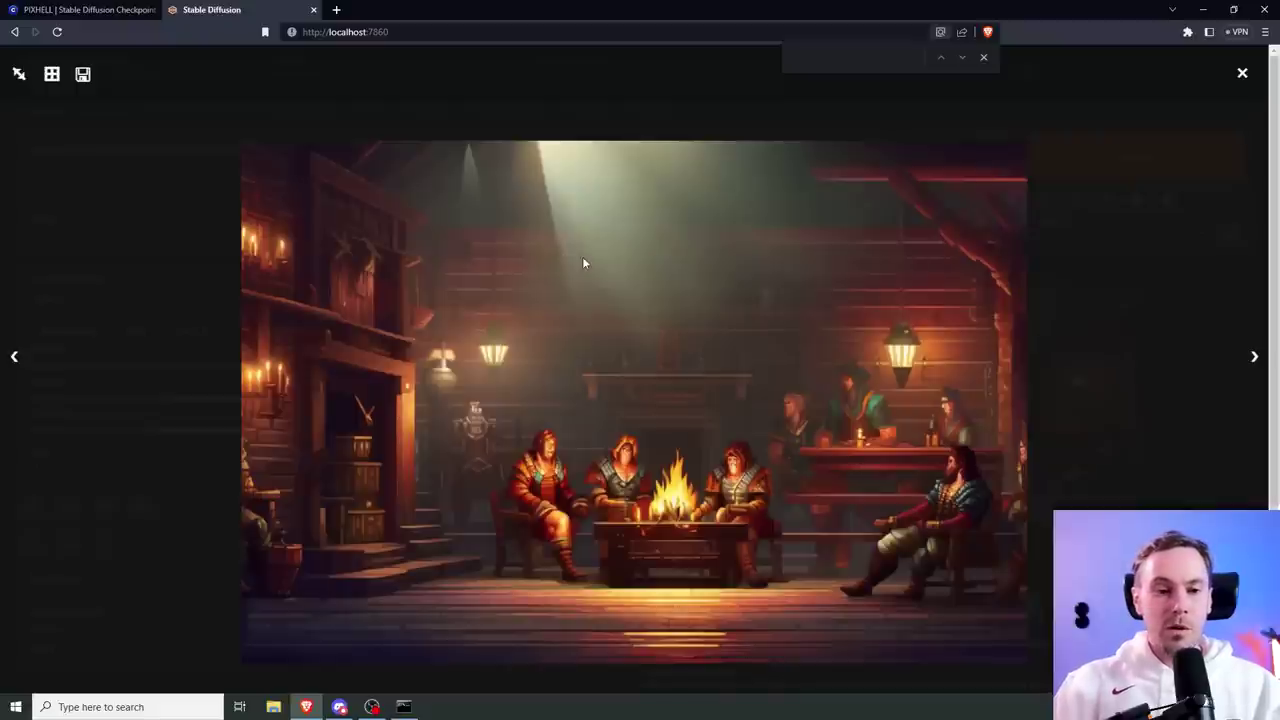
click(1242, 76)
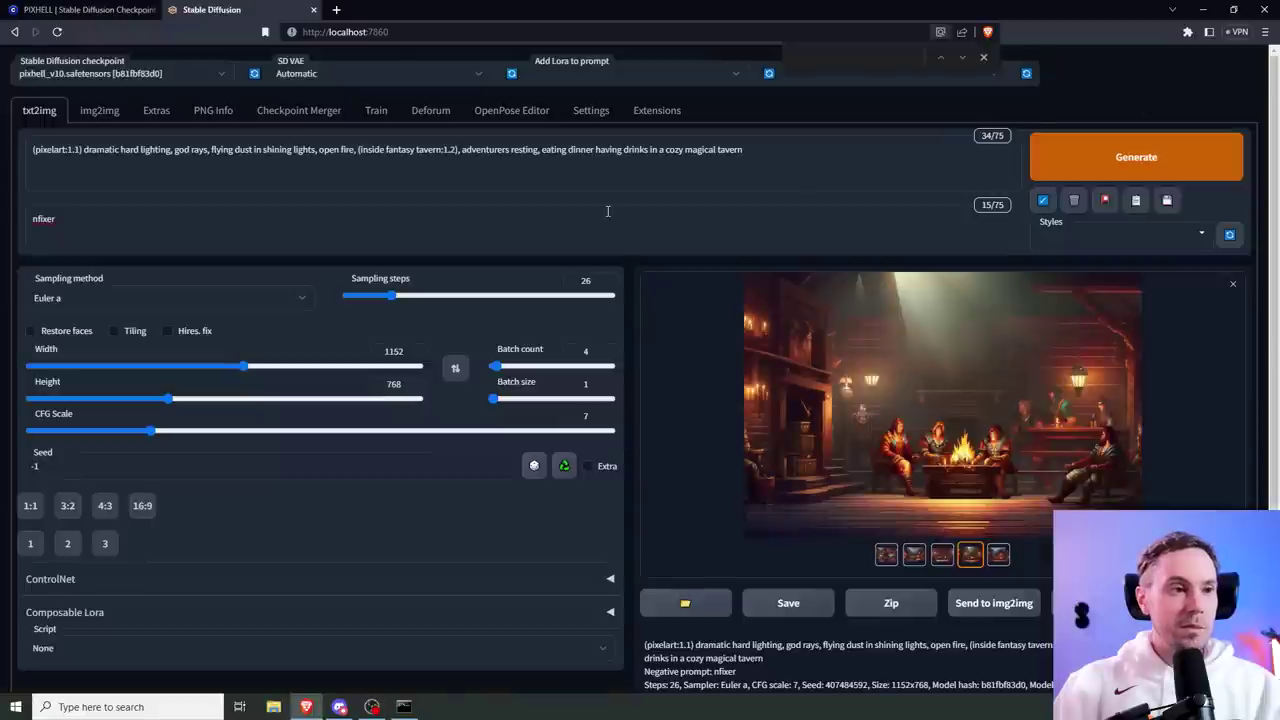
Step: Send the chosen tavern image to img2img at 1536×1024 with denoising strength 0.6
click(997, 605)
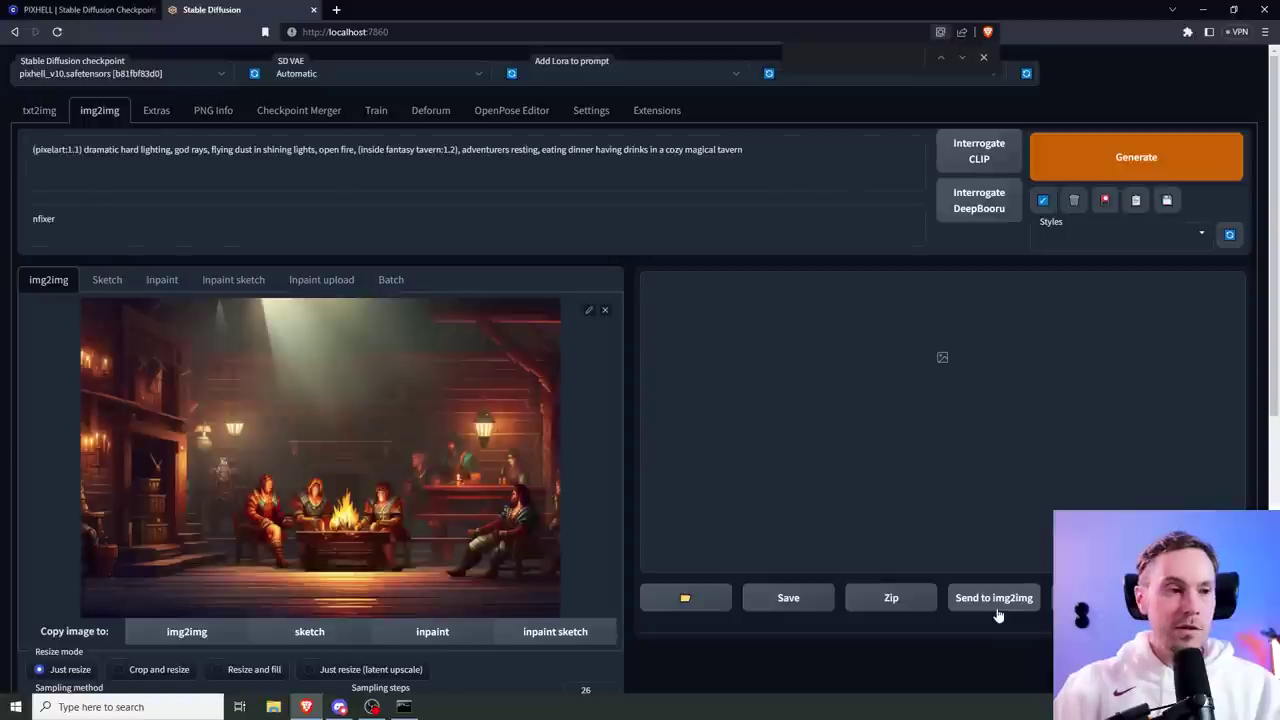
scroll(714, 418, down, 4)
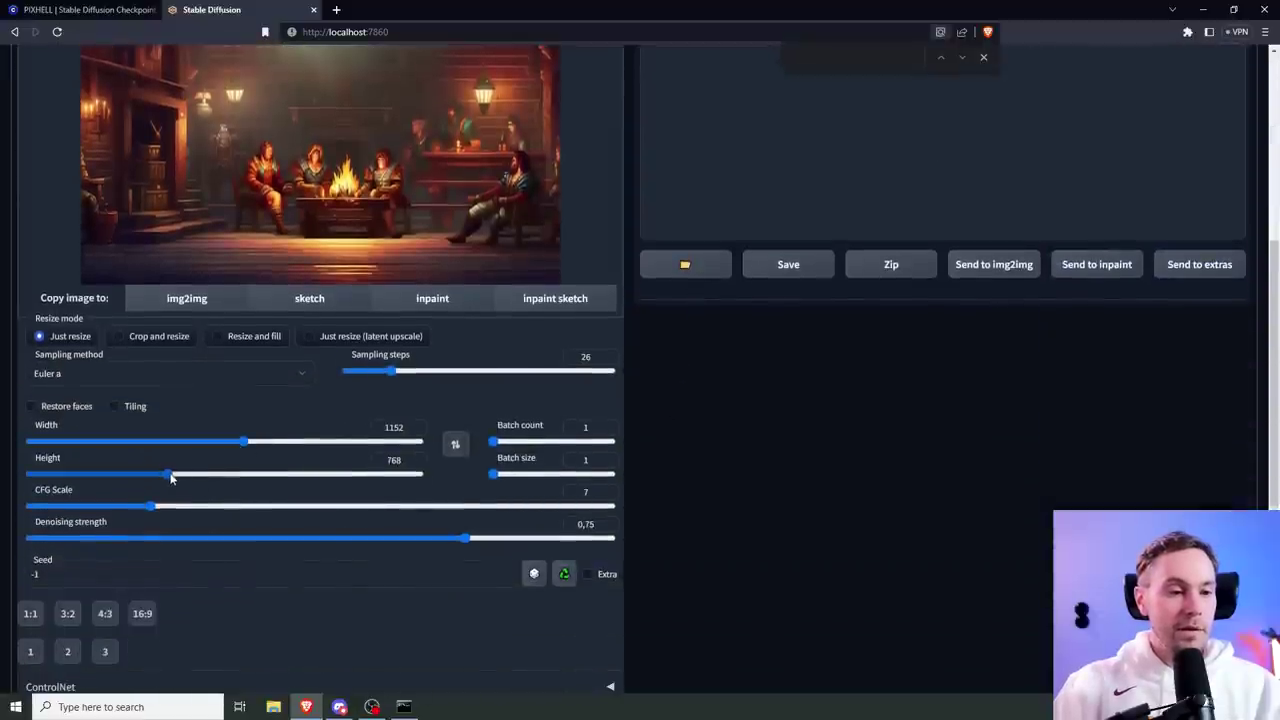
drag(170, 480, 220, 483)
click(67, 613)
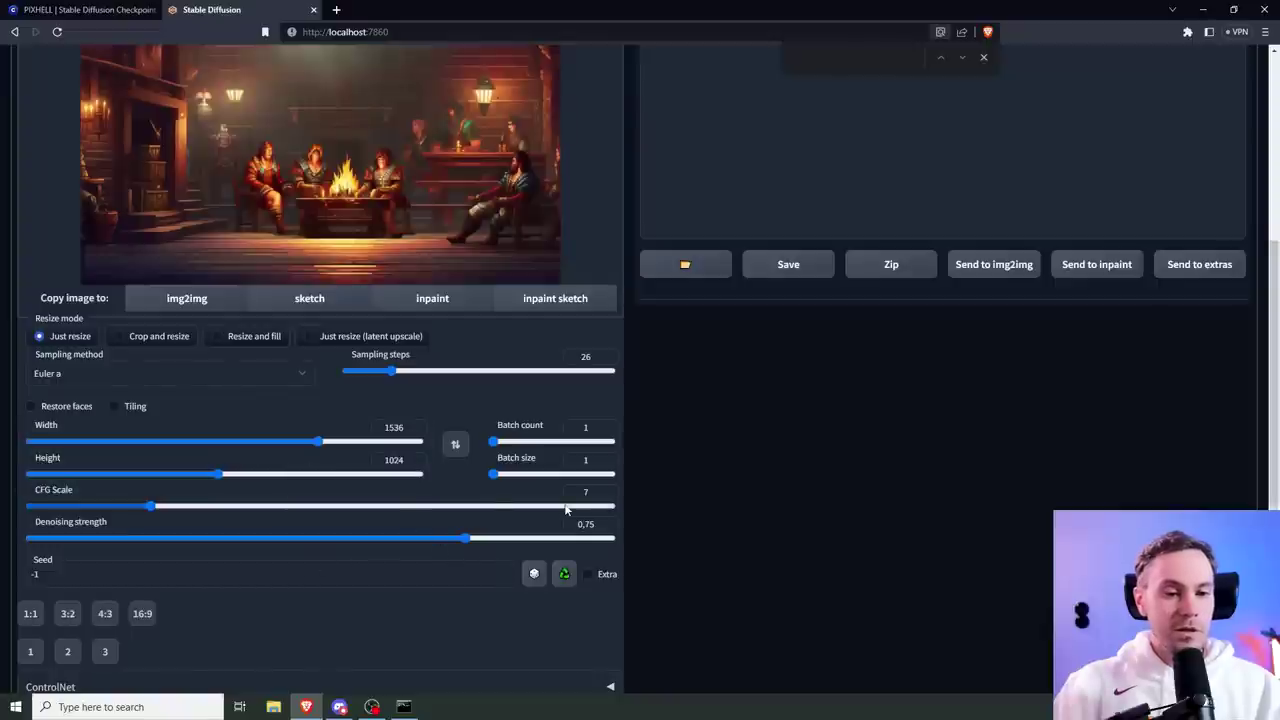
drag(432, 543, 379, 543)
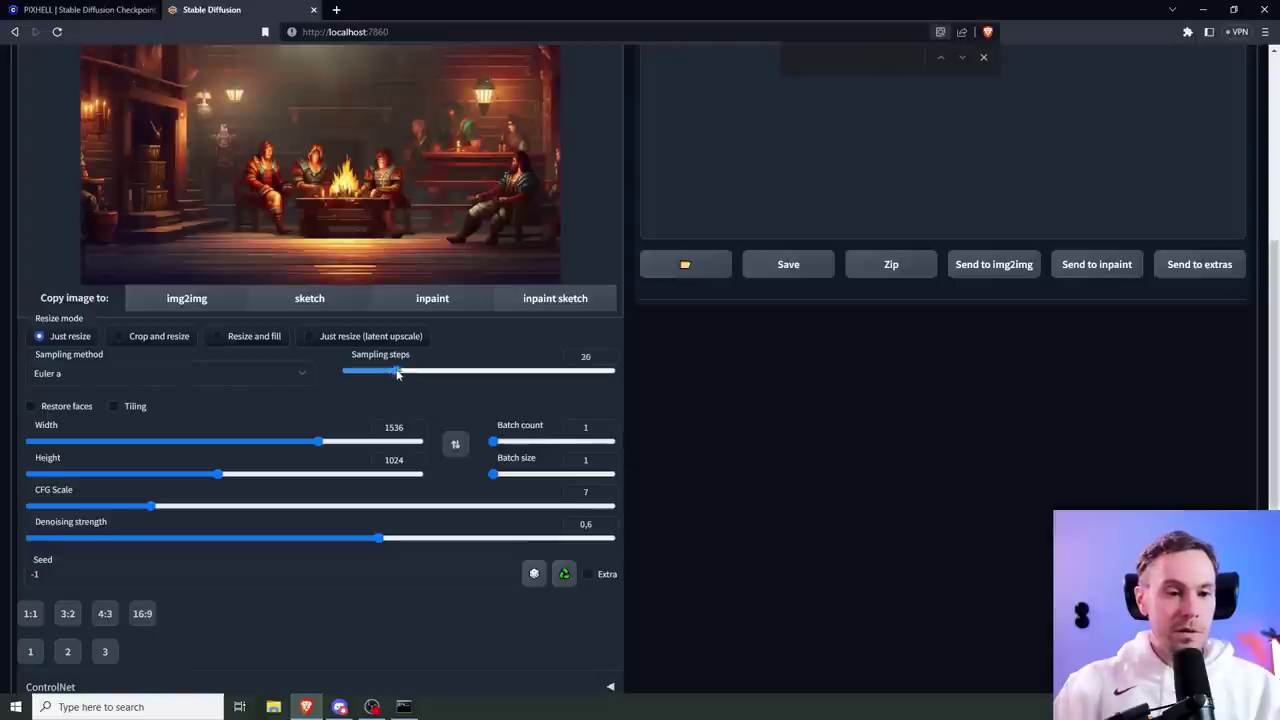
Step: Render the larger img2img version with Ctrl+Enter and enlarge the new output
scroll(655, 460, down, 2)
scroll(680, 453, up, 5)
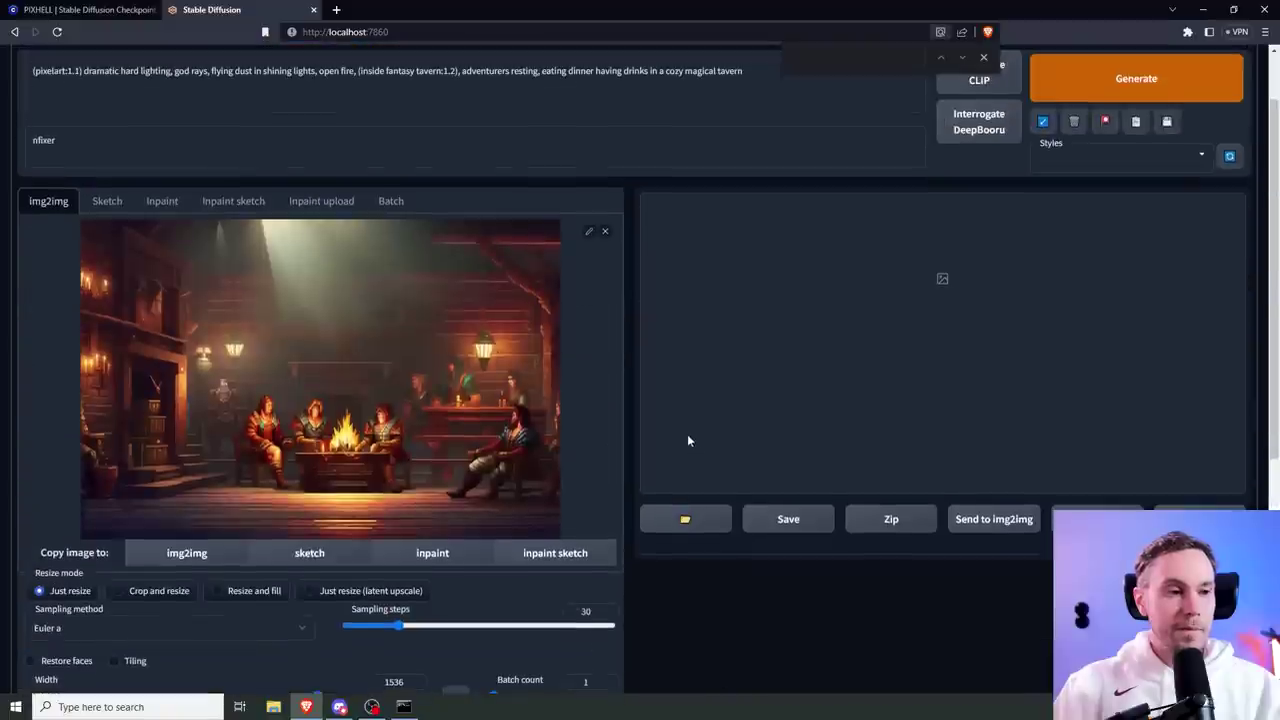
key(ctrl+Return)
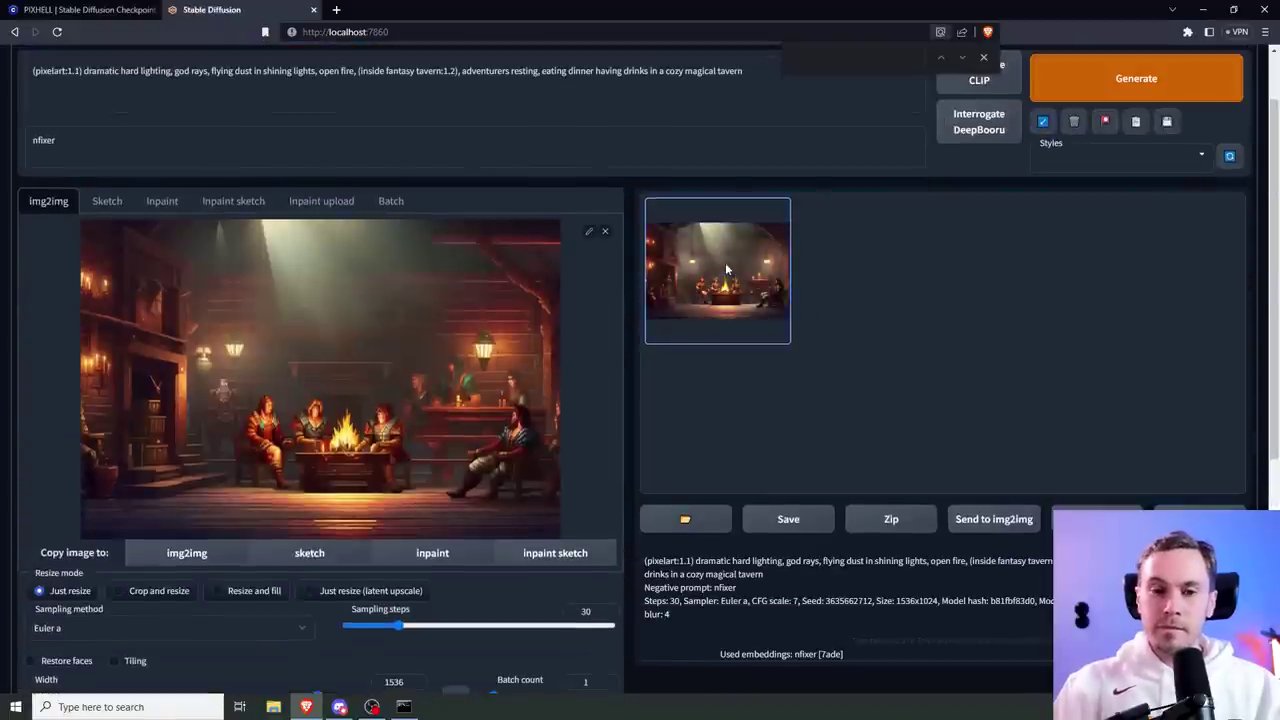
click(725, 268)
Step: Inspect the 1536×1024 tavern render full-screen, then close the viewer
click(858, 328)
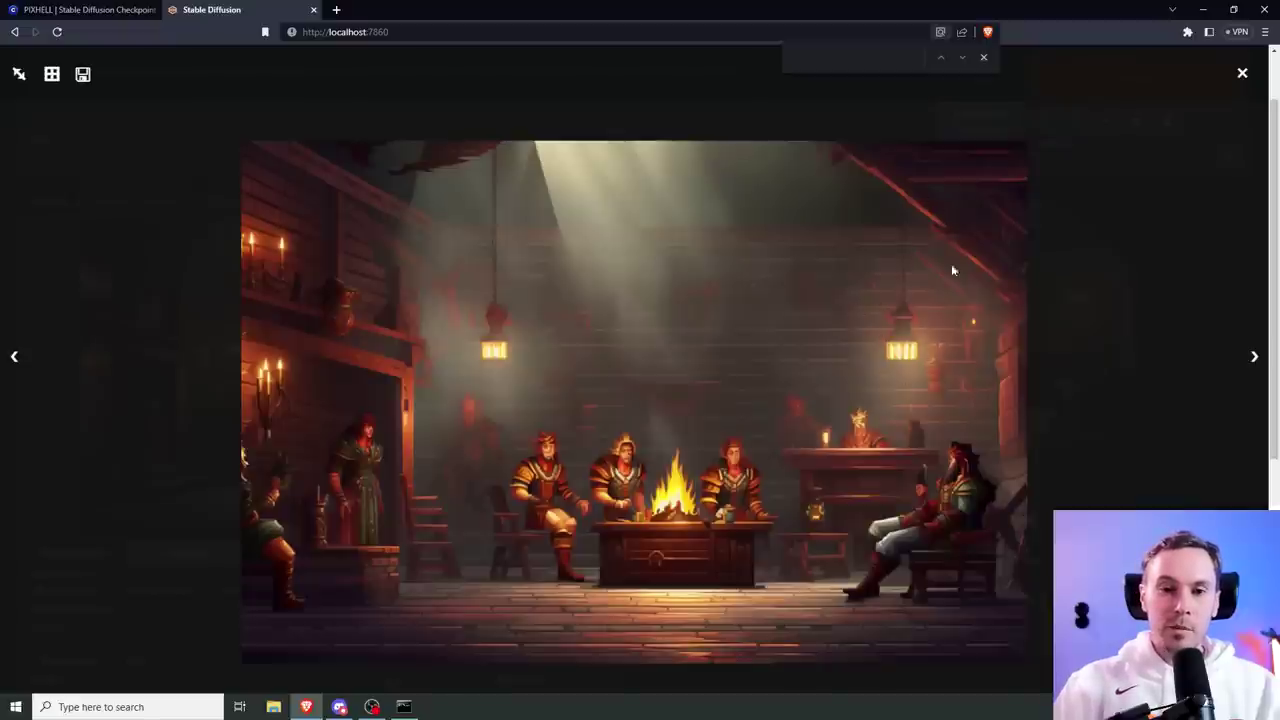
click(1240, 77)
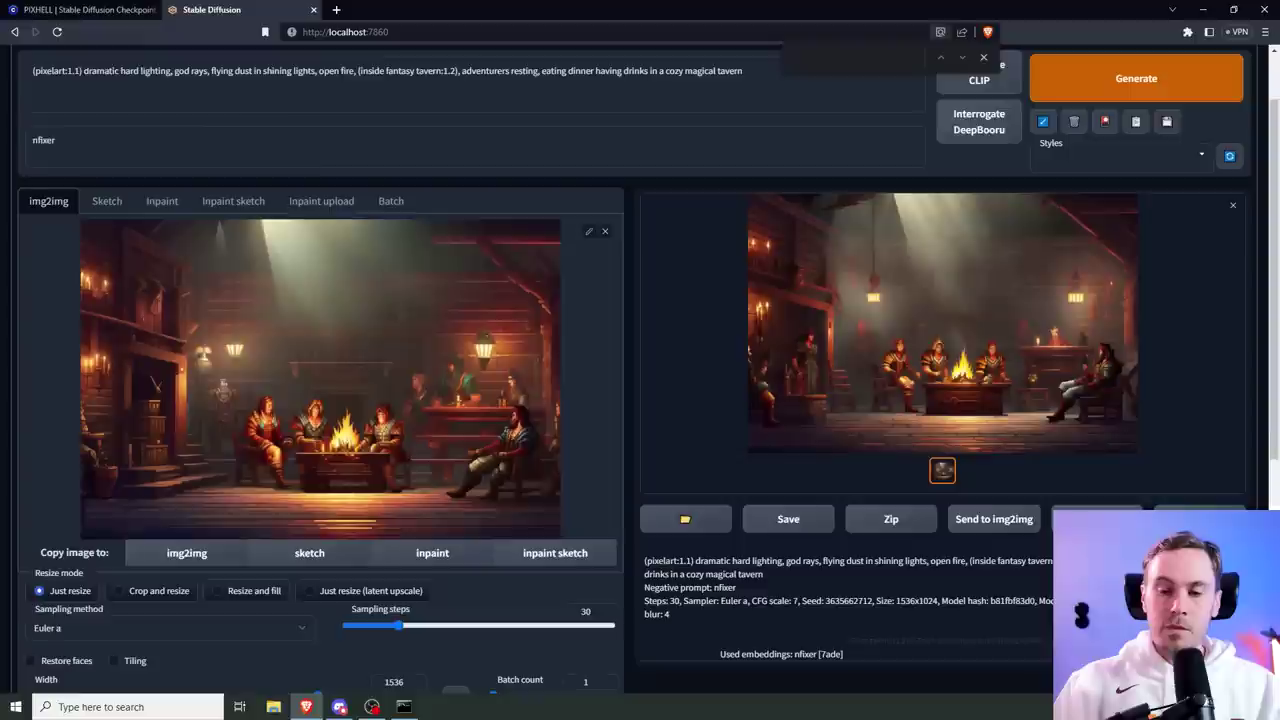
Step: Switch to Inpaint, reduce the brush size, and mask the adventurer left of the fire
click(1097, 519)
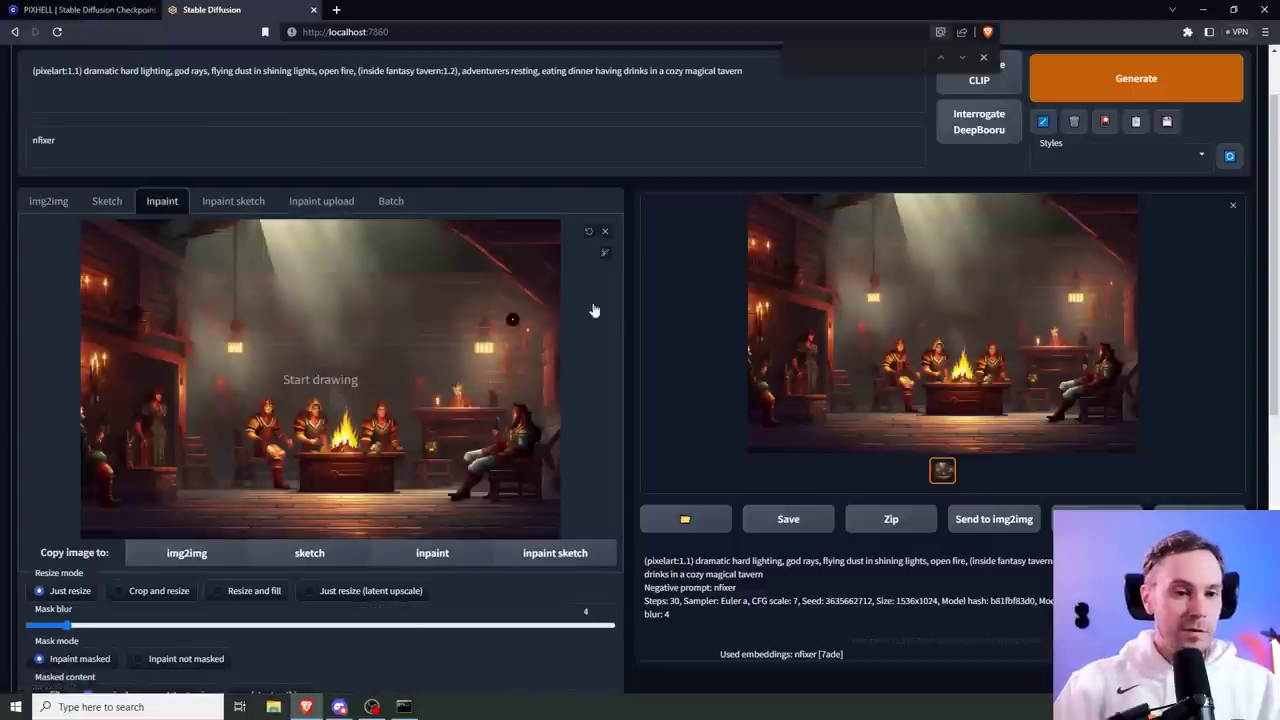
click(604, 254)
drag(557, 259, 545, 259)
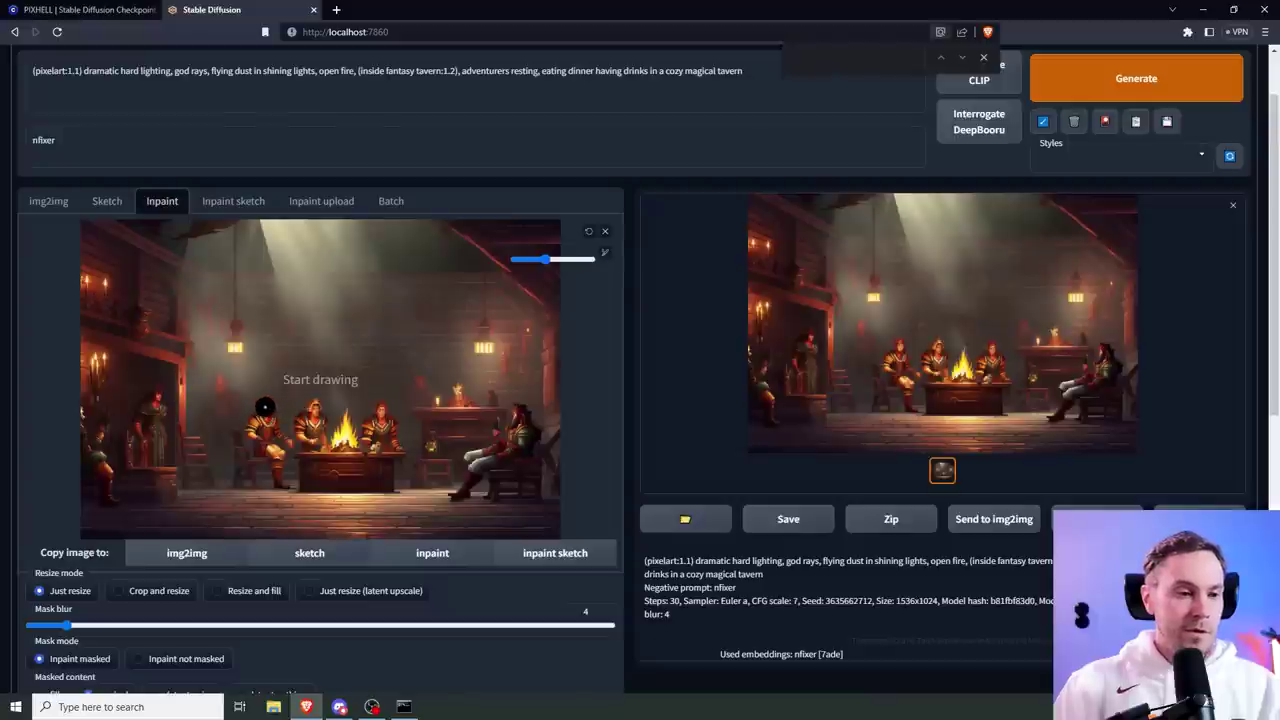
mouse_move(268, 403)
mouse_down()
mouse_move(255, 442)
mouse_move(285, 484)
mouse_move(275, 451)
mouse_up()
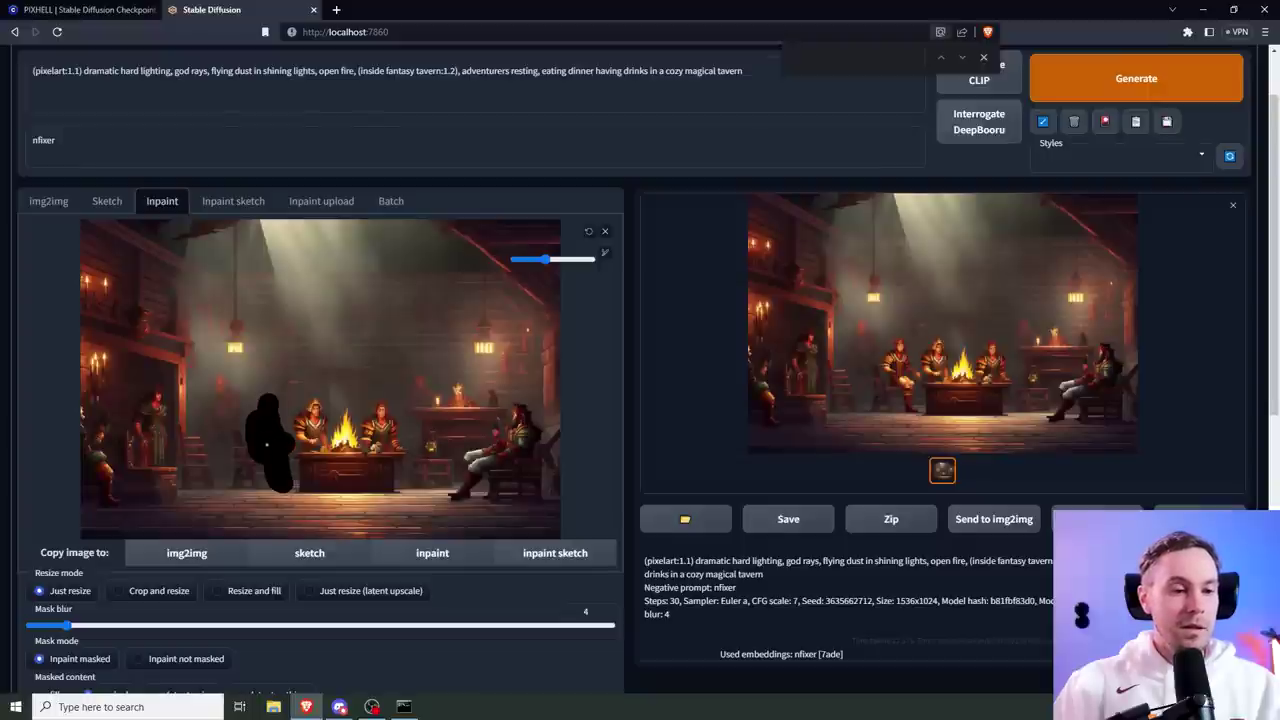
drag(250, 432, 242, 455)
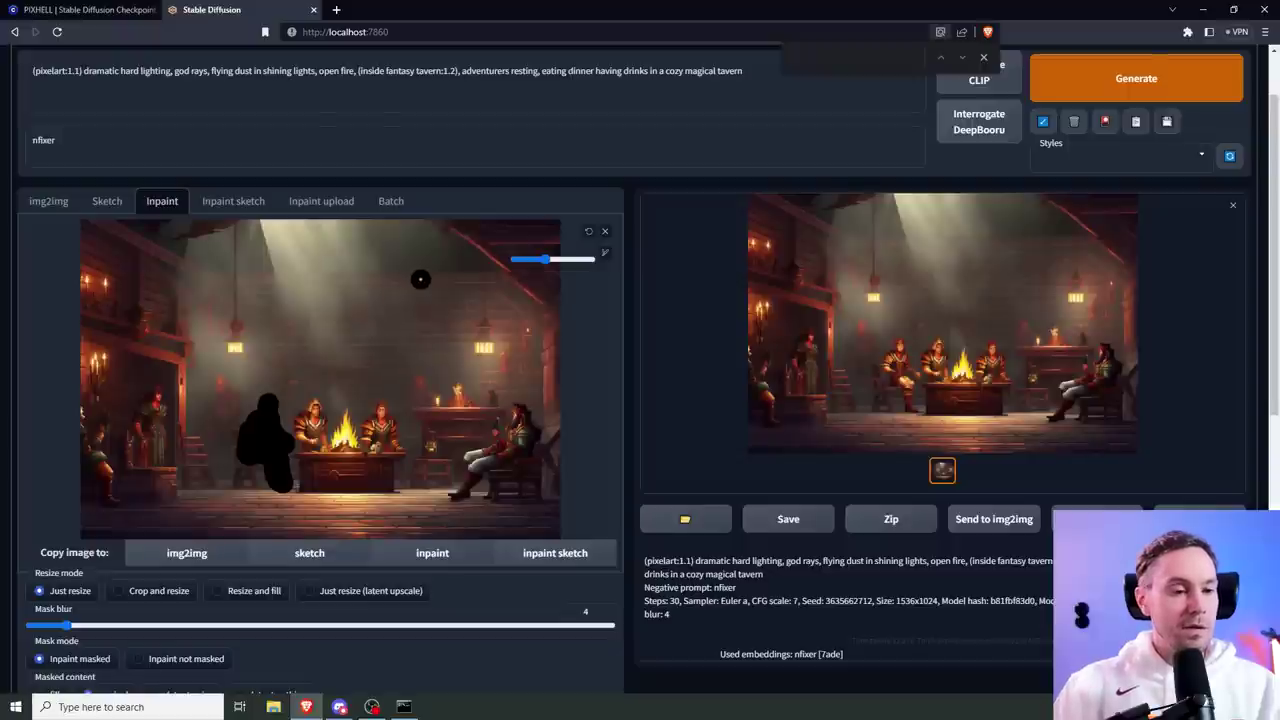
Step: Change the prompt to 'adventurer resting on a chair', enlarge the mask, and set Inpaint area to Only masked
scroll(444, 208, up, 2)
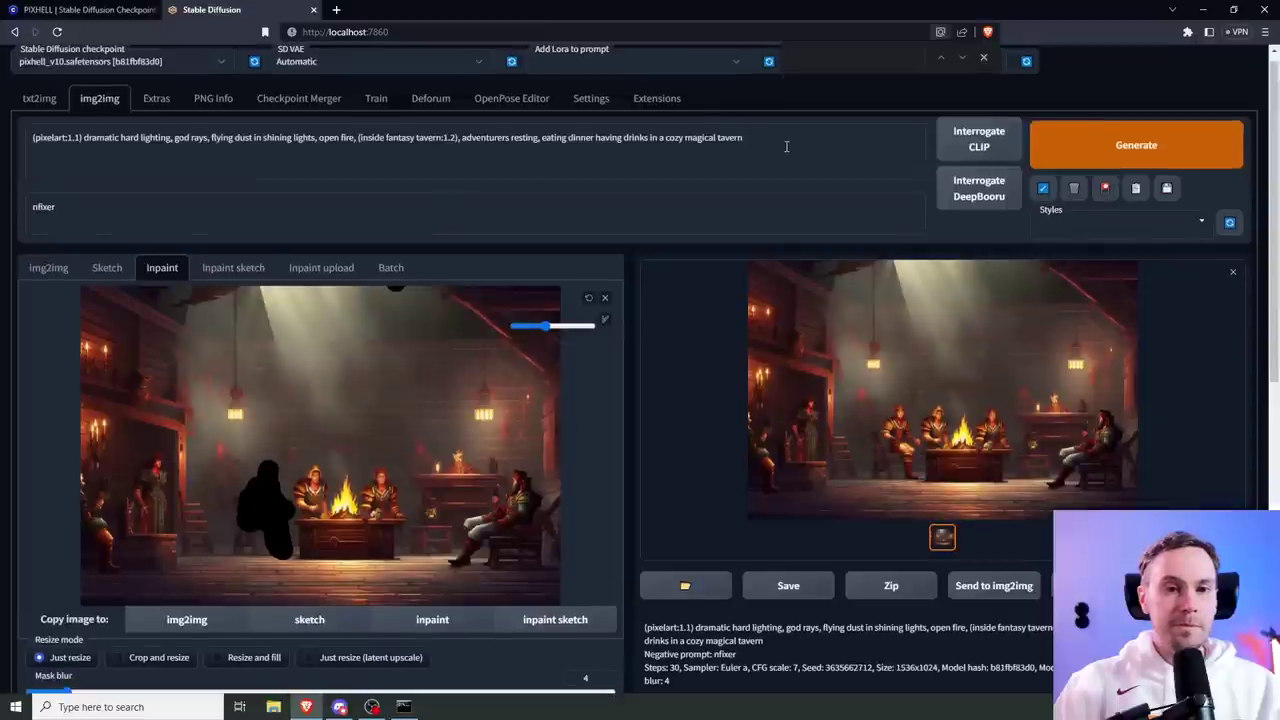
drag(797, 140, 83, 139)
text(adventurer)
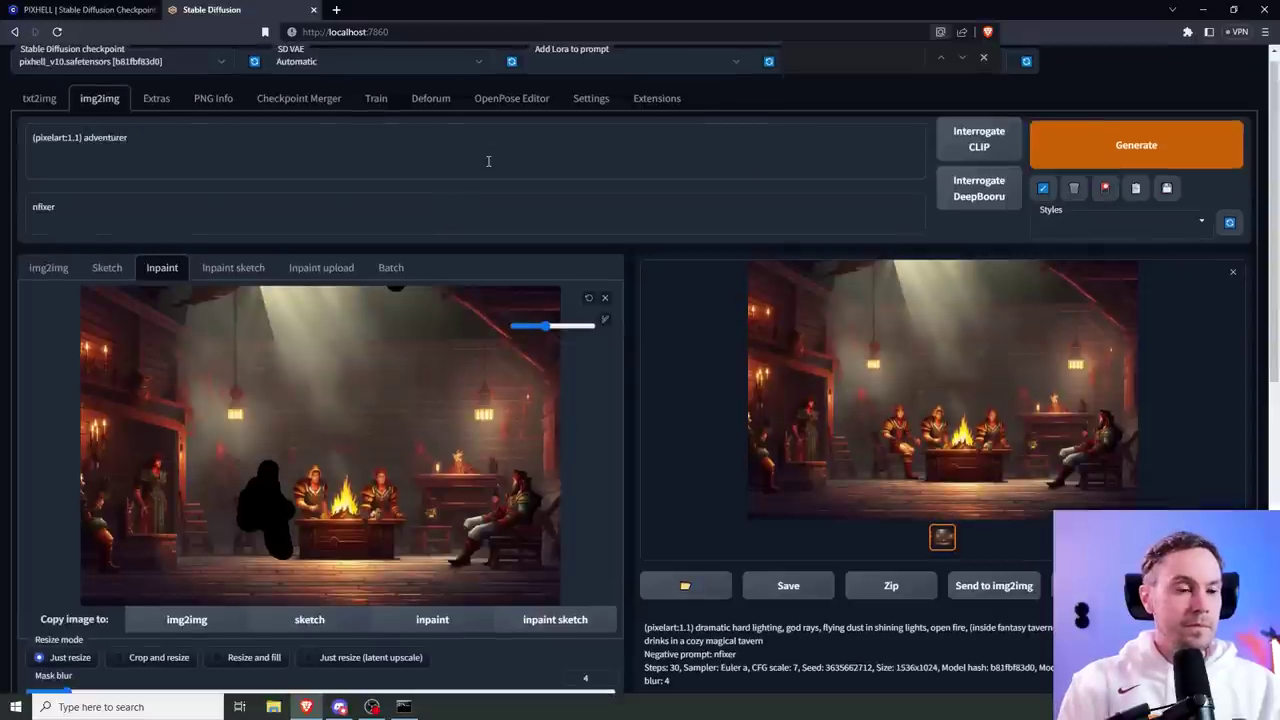
text( resting on a chair)
mouse_move(260, 459)
mouse_down()
mouse_move(240, 512)
mouse_move(263, 546)
mouse_move(274, 459)
mouse_up()
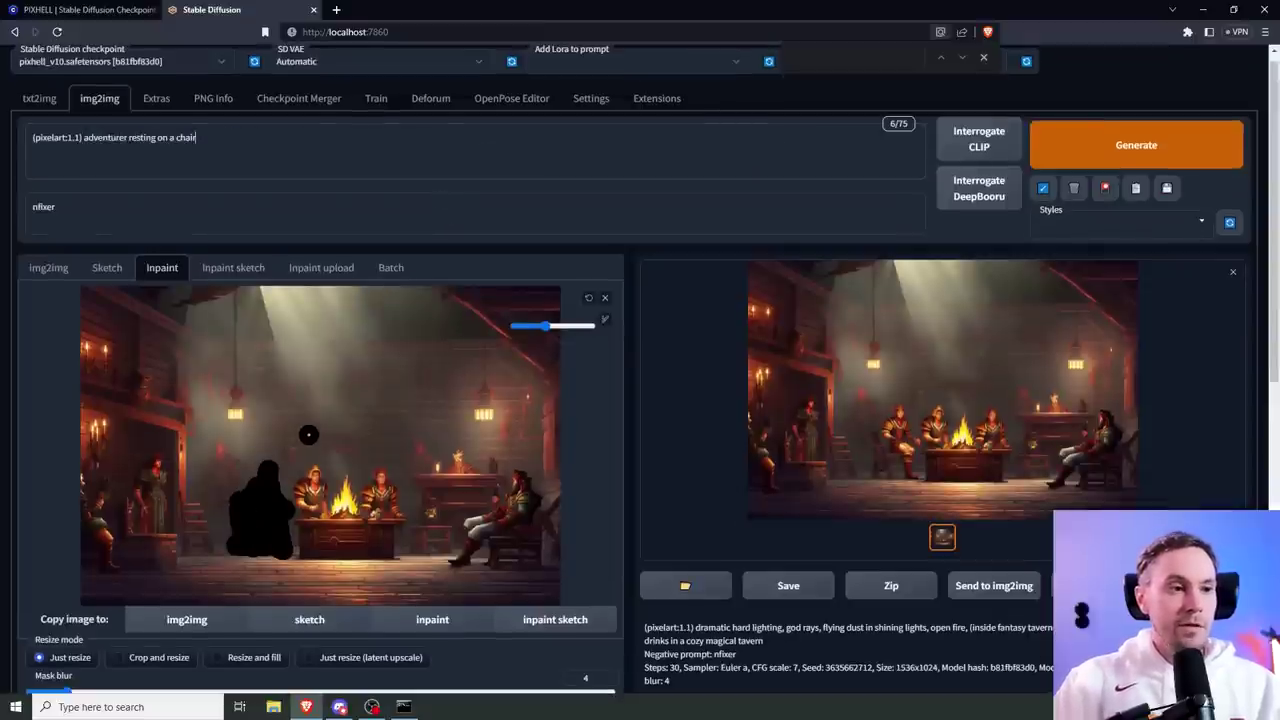
scroll(308, 434, down, 3)
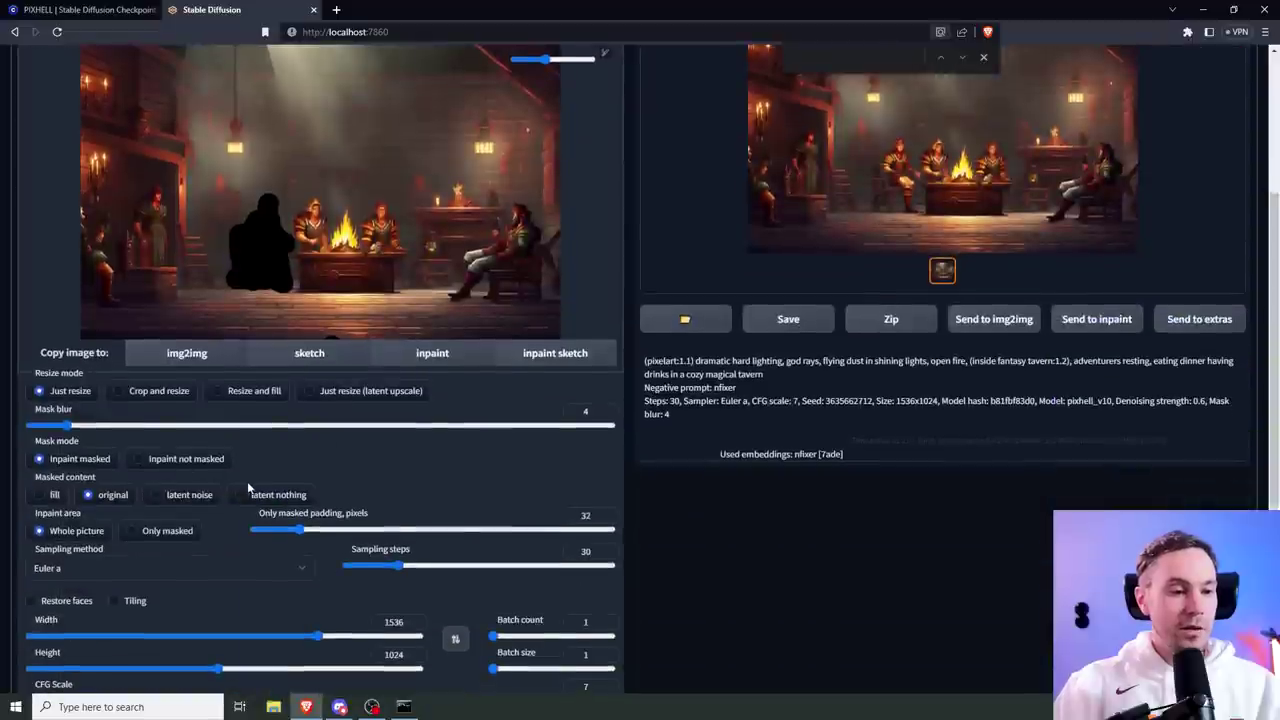
click(132, 530)
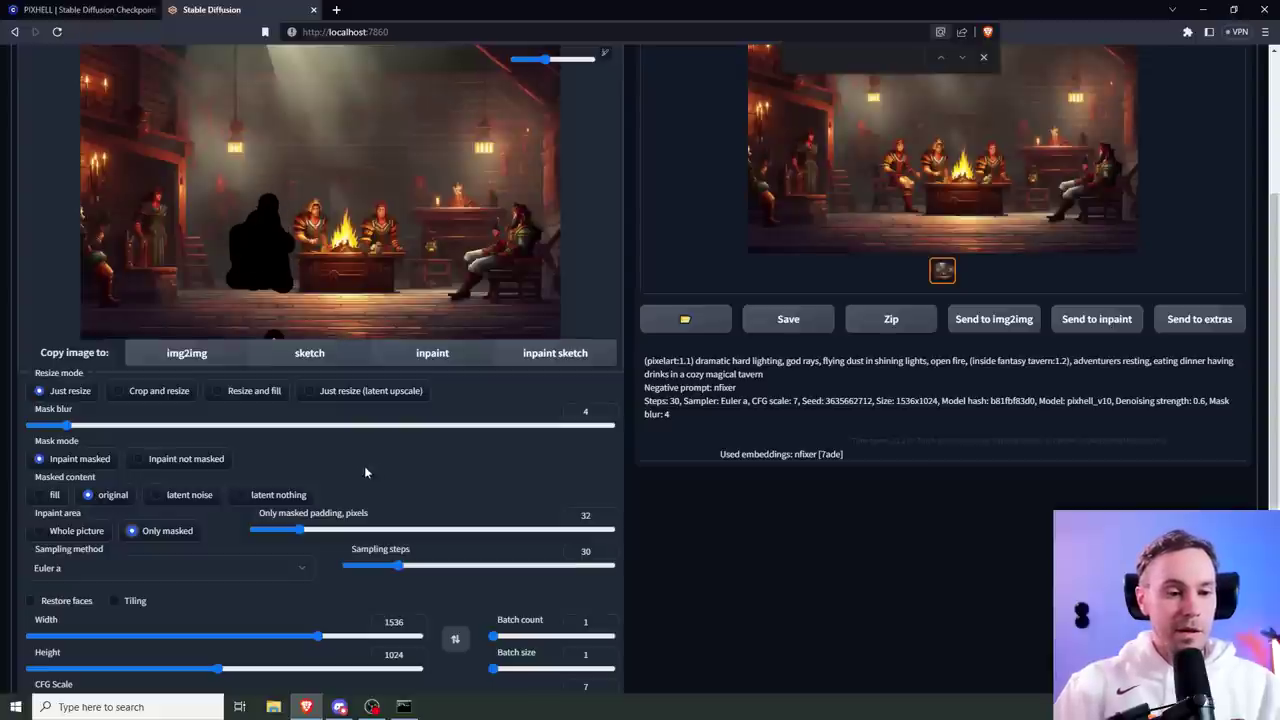
Step: Generate the inpainted figure and review the result full-screen
scroll(383, 458, down, 1)
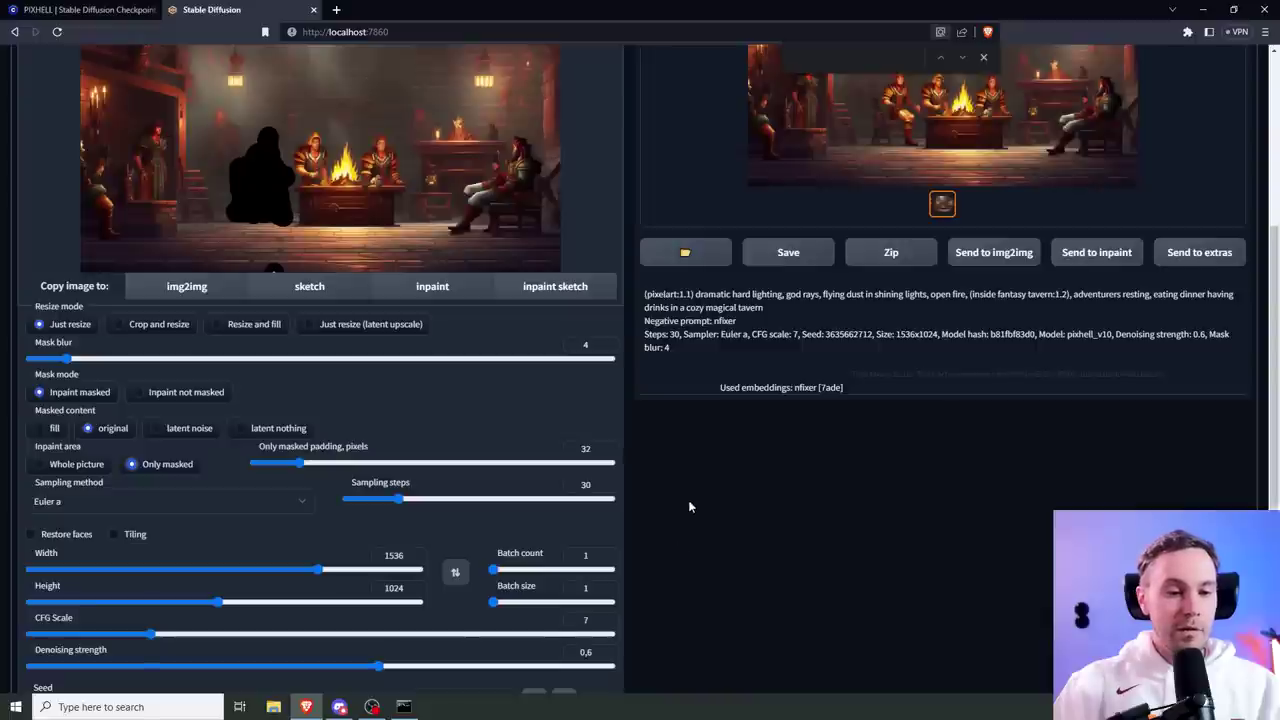
scroll(689, 506, up, 5)
click(1110, 150)
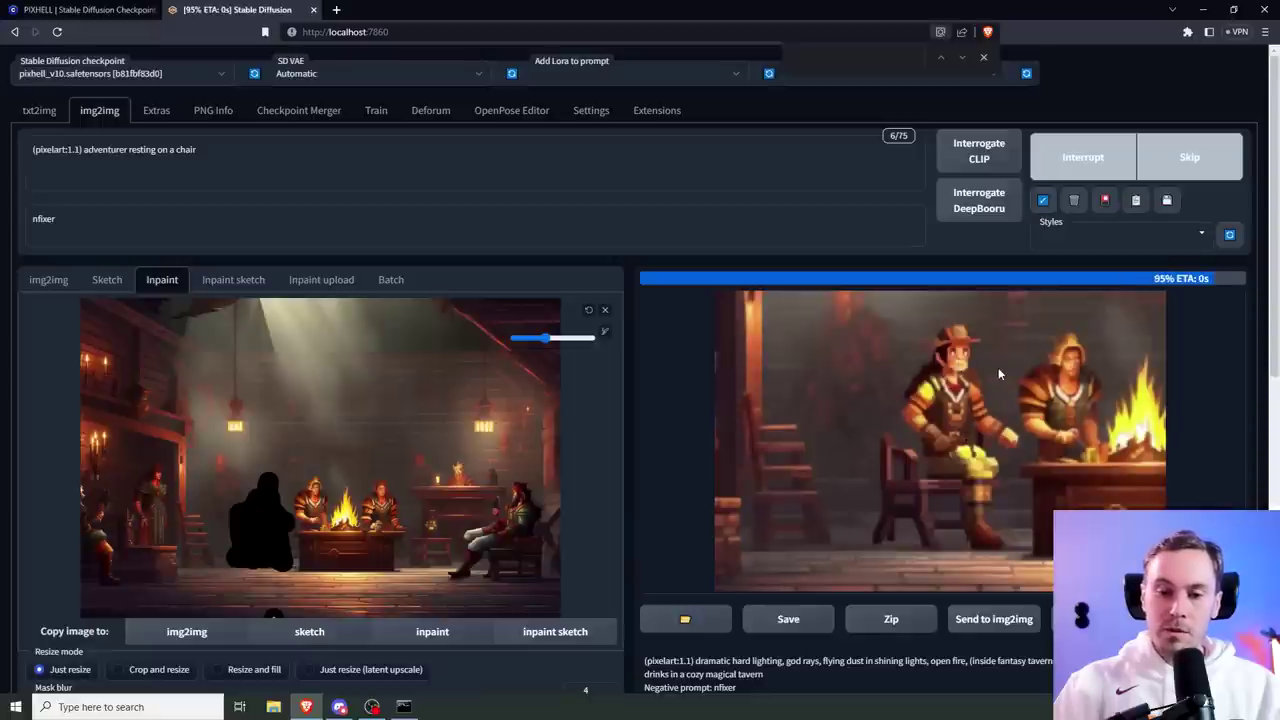
click(998, 367)
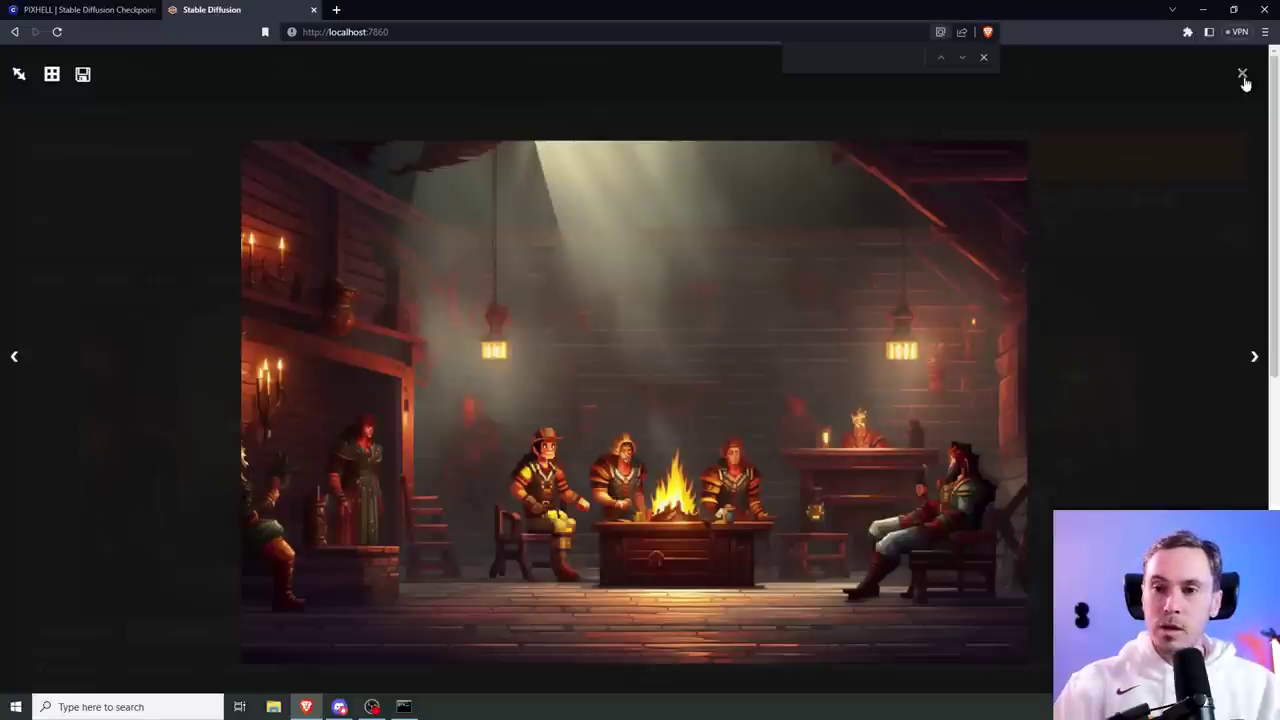
click(990, 340)
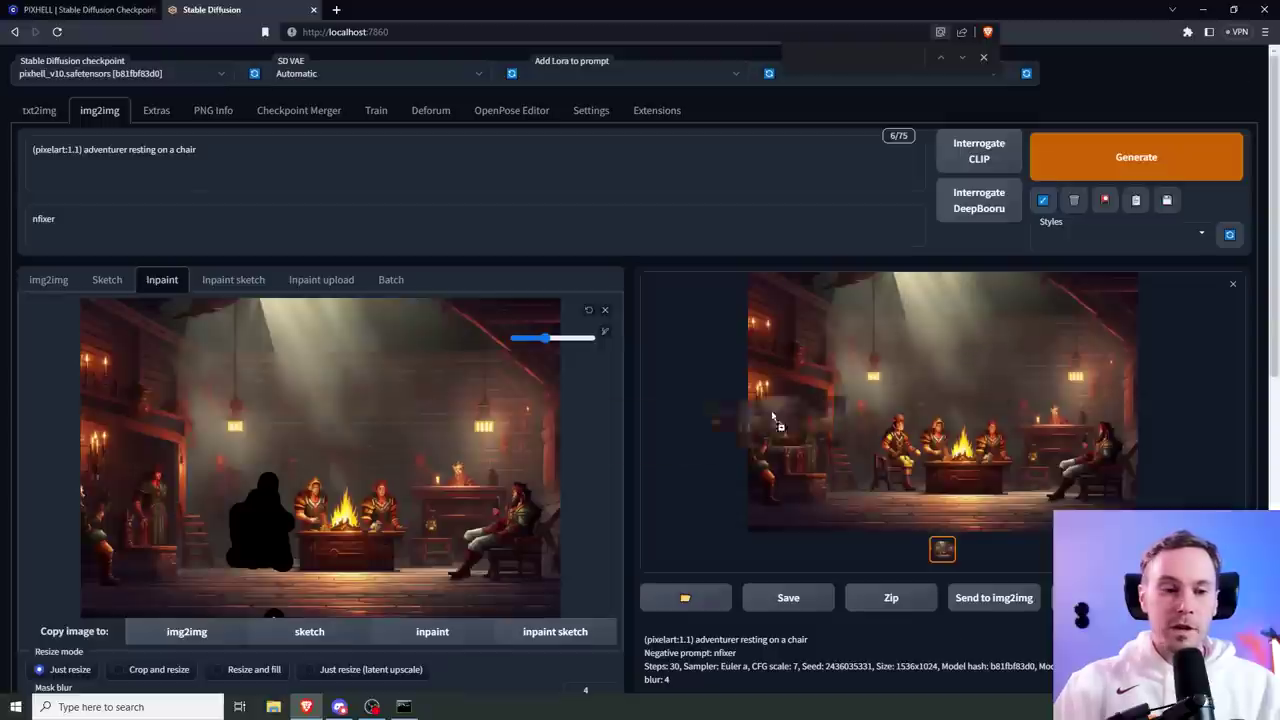
Step: Clear the old mask, mask the figure left of the fire, and prompt 'fantasy adventurer in leather armor'
click(589, 311)
click(589, 311)
mouse_move(333, 513)
mouse_down()
mouse_move(318, 530)
mouse_move(305, 522)
mouse_move(314, 481)
mouse_move(332, 528)
mouse_up()
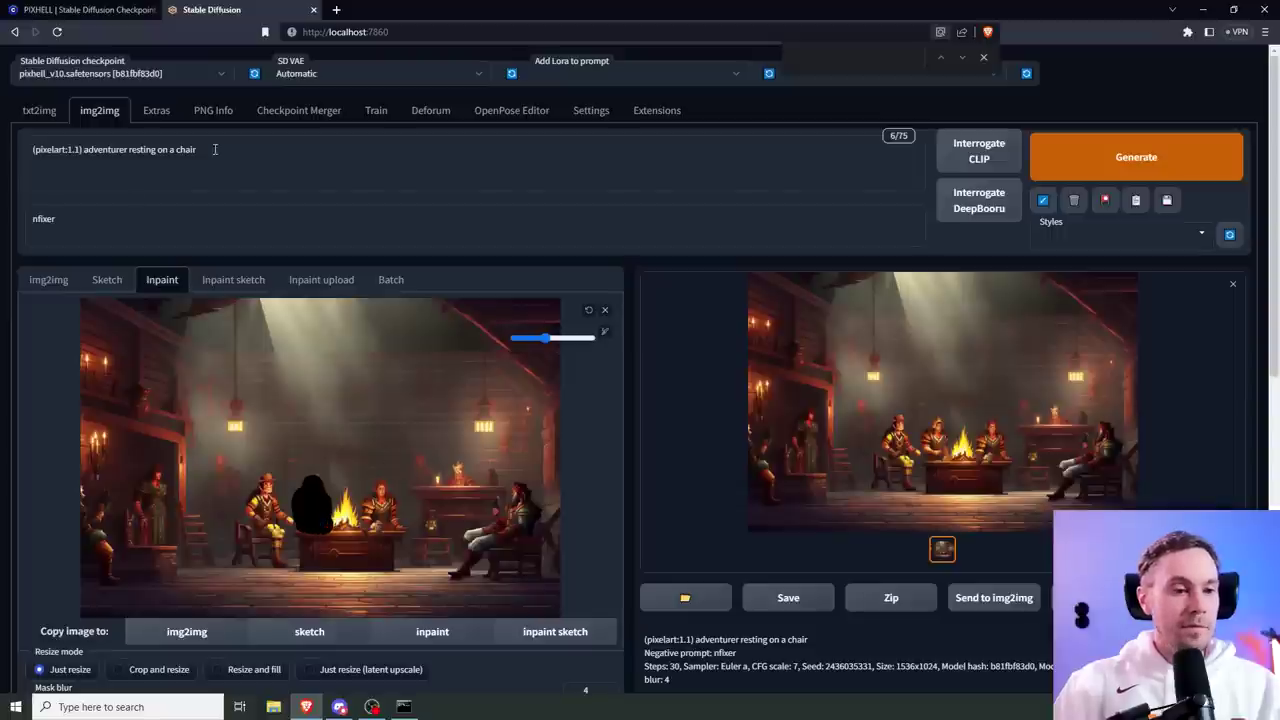
drag(198, 149, 128, 149)
key(BackSpace)
text(fantasy adventurer)
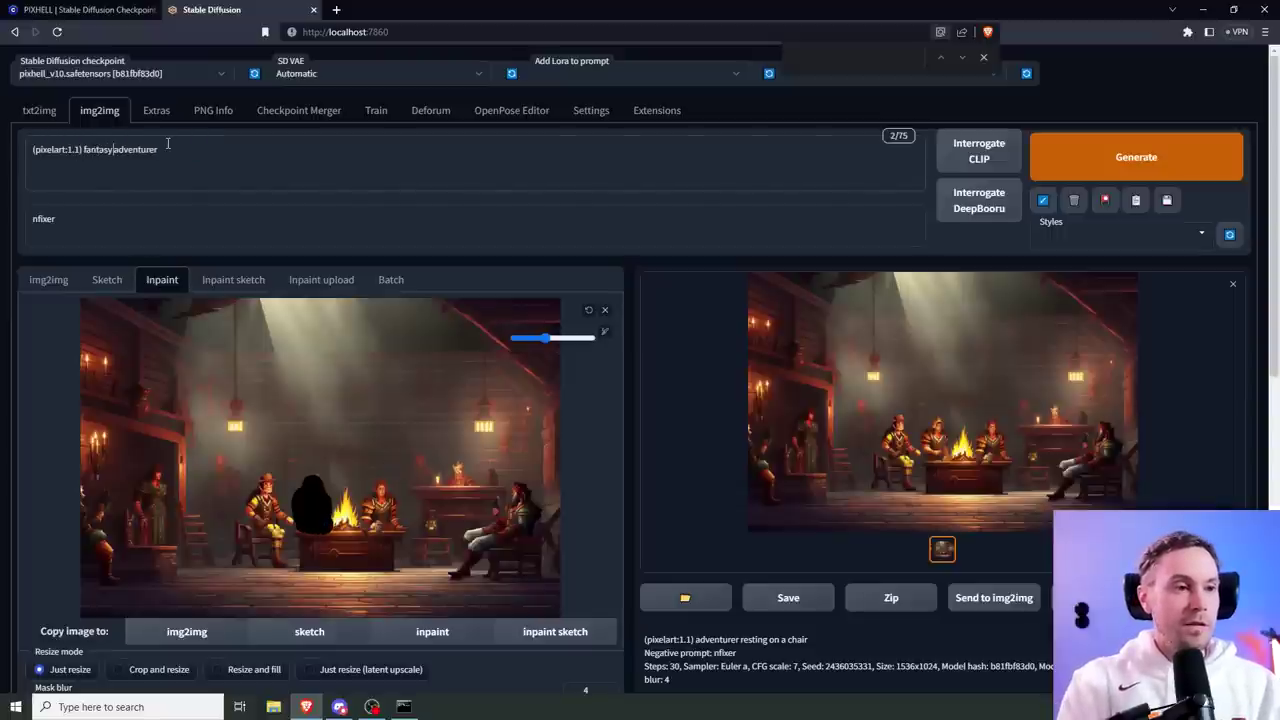
text( in leather armor)
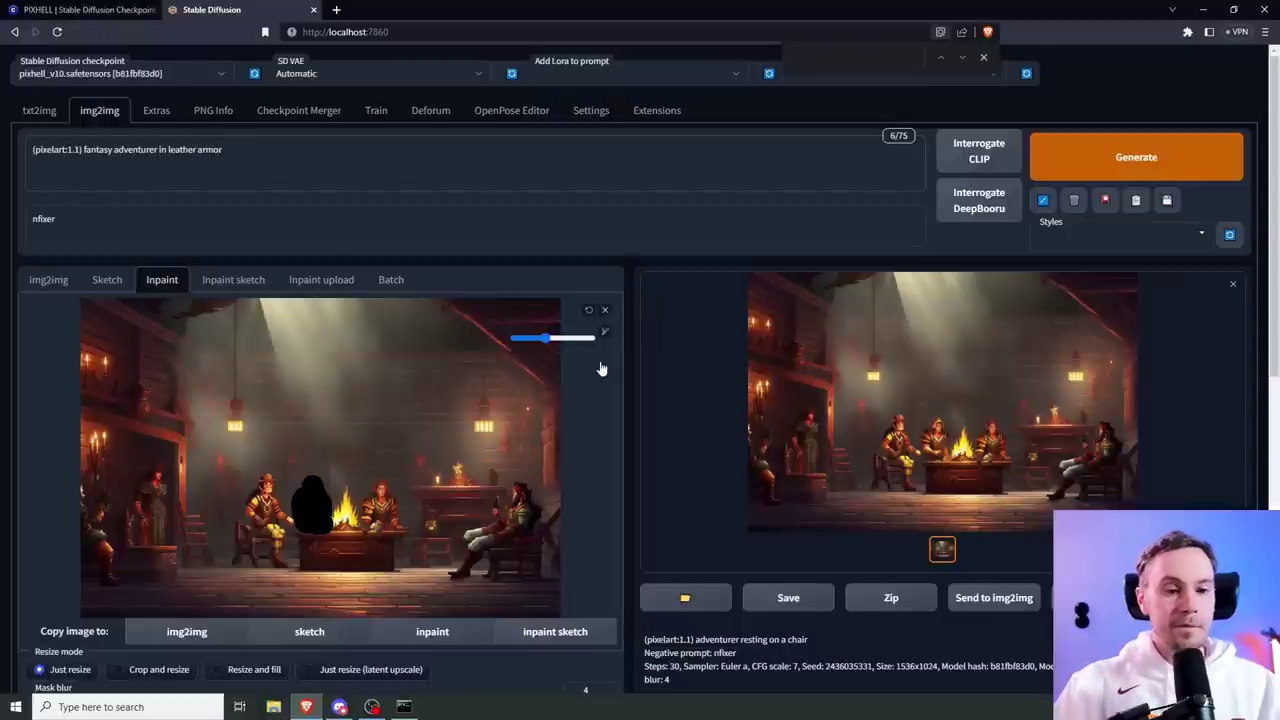
Step: Generate the leather-armor adventurer and review it full-screen
click(1130, 156)
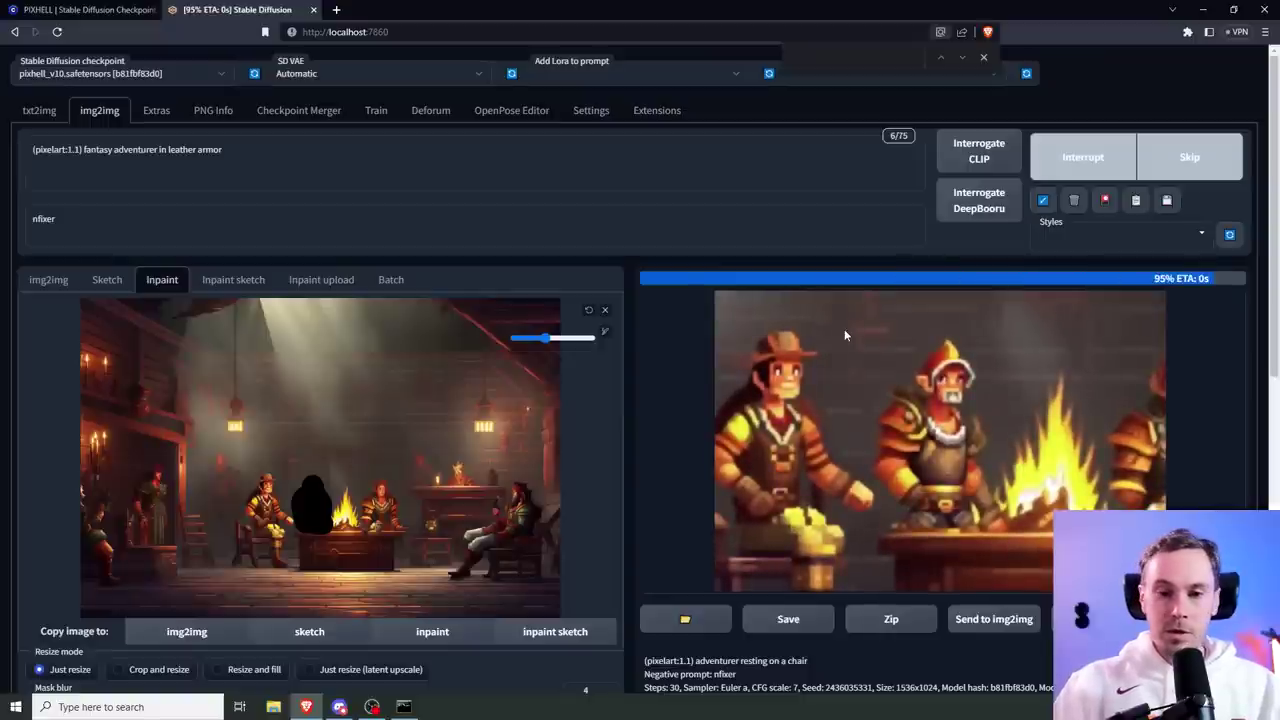
click(844, 329)
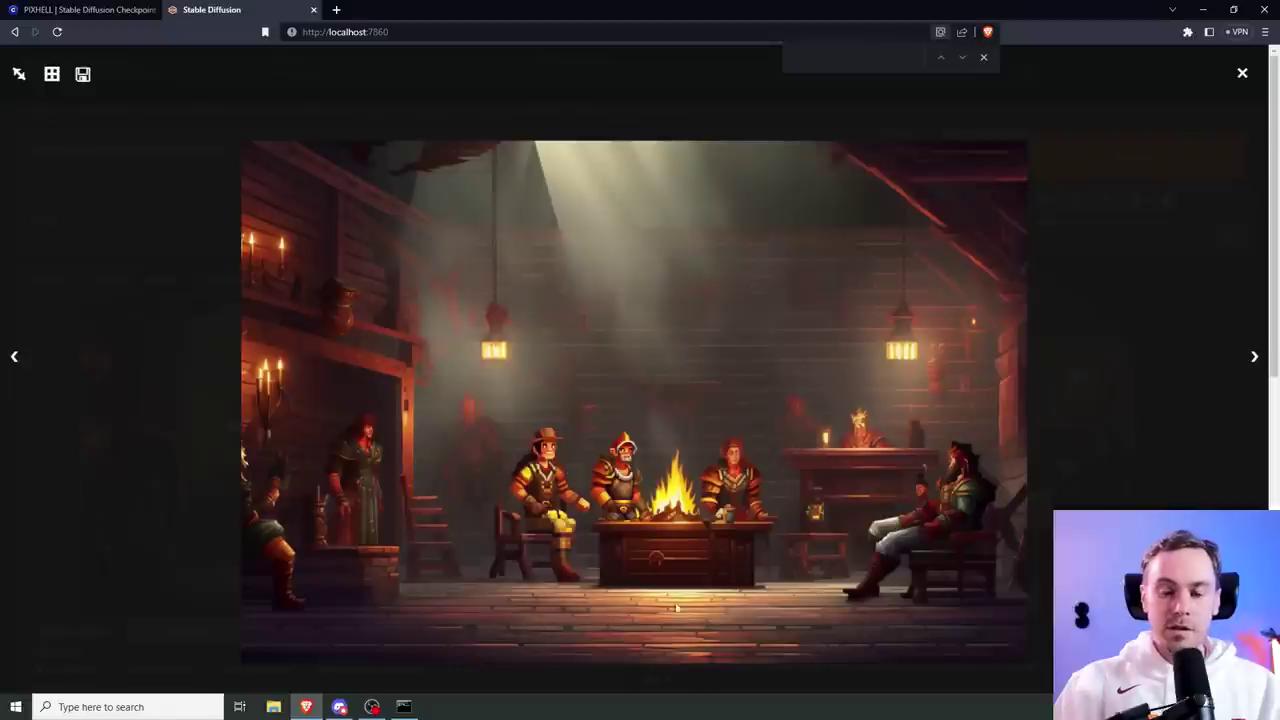
click(1242, 73)
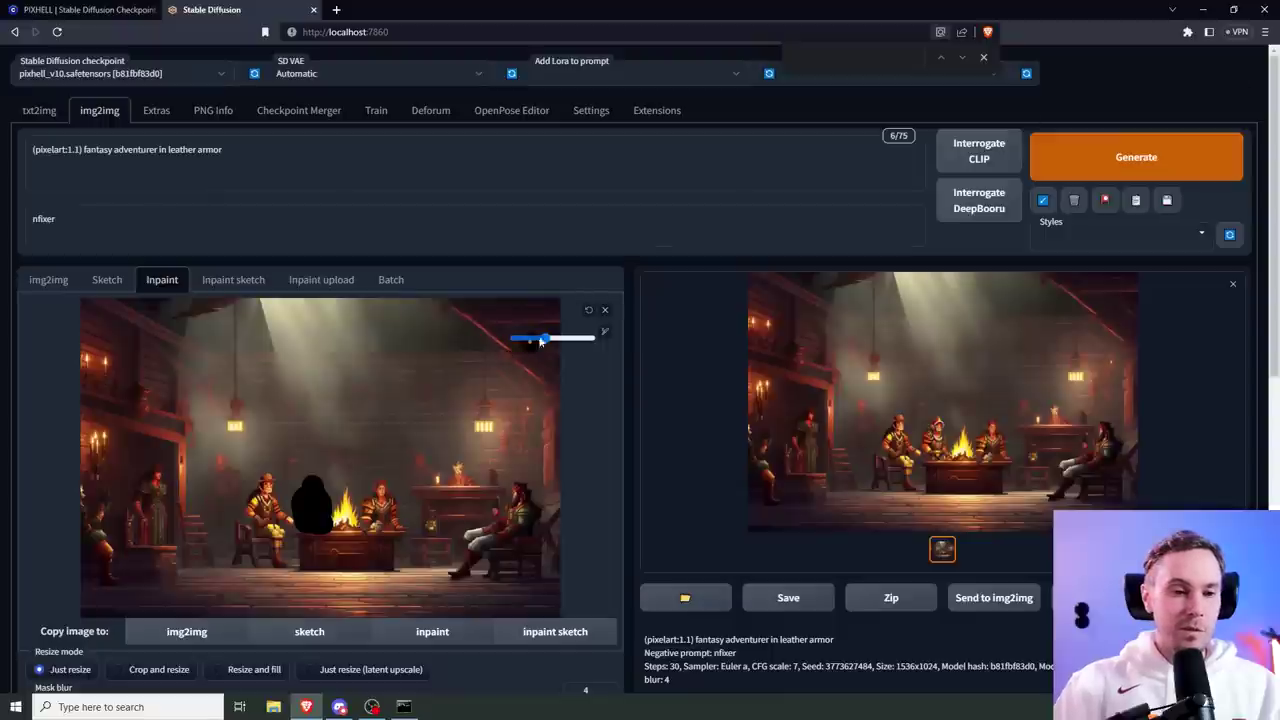
Step: Remask the adventurer right of the fire and change the prompt to 'holding a cup'
click(589, 310)
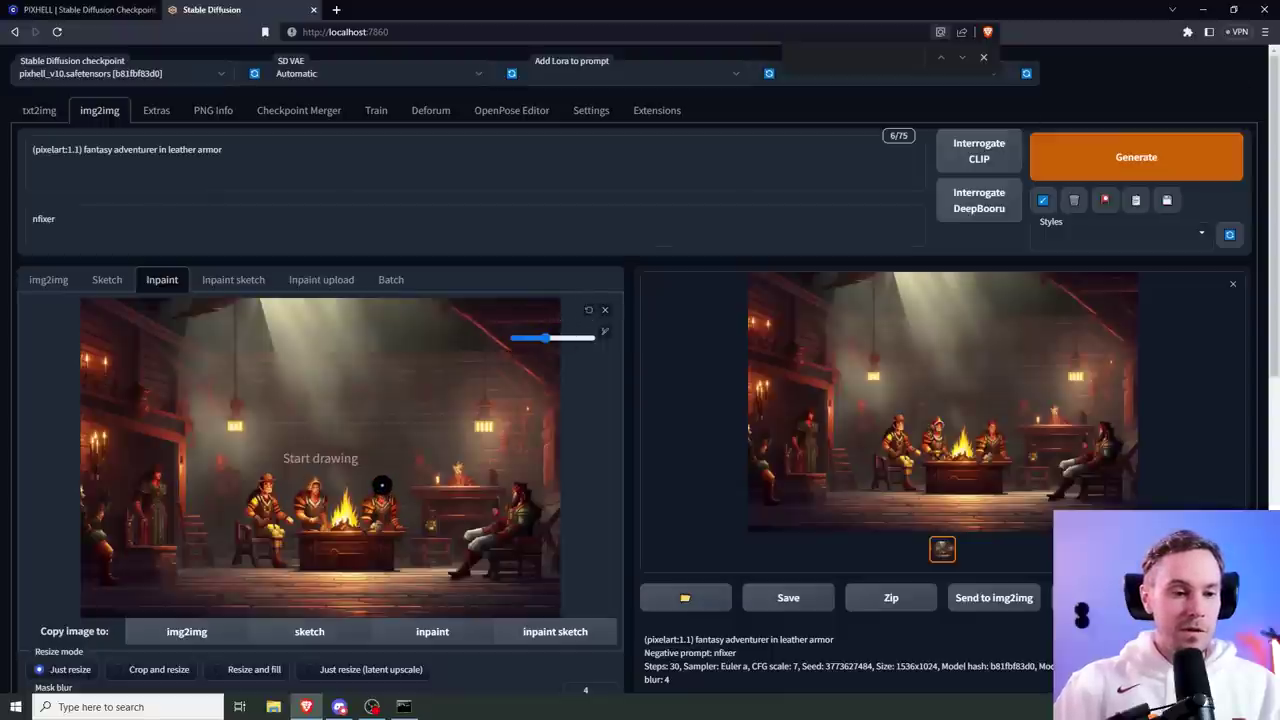
mouse_move(381, 484)
mouse_down()
mouse_move(368, 520)
mouse_move(405, 528)
mouse_move(388, 485)
mouse_up()
drag(157, 149, 282, 142)
text(holding a cup)
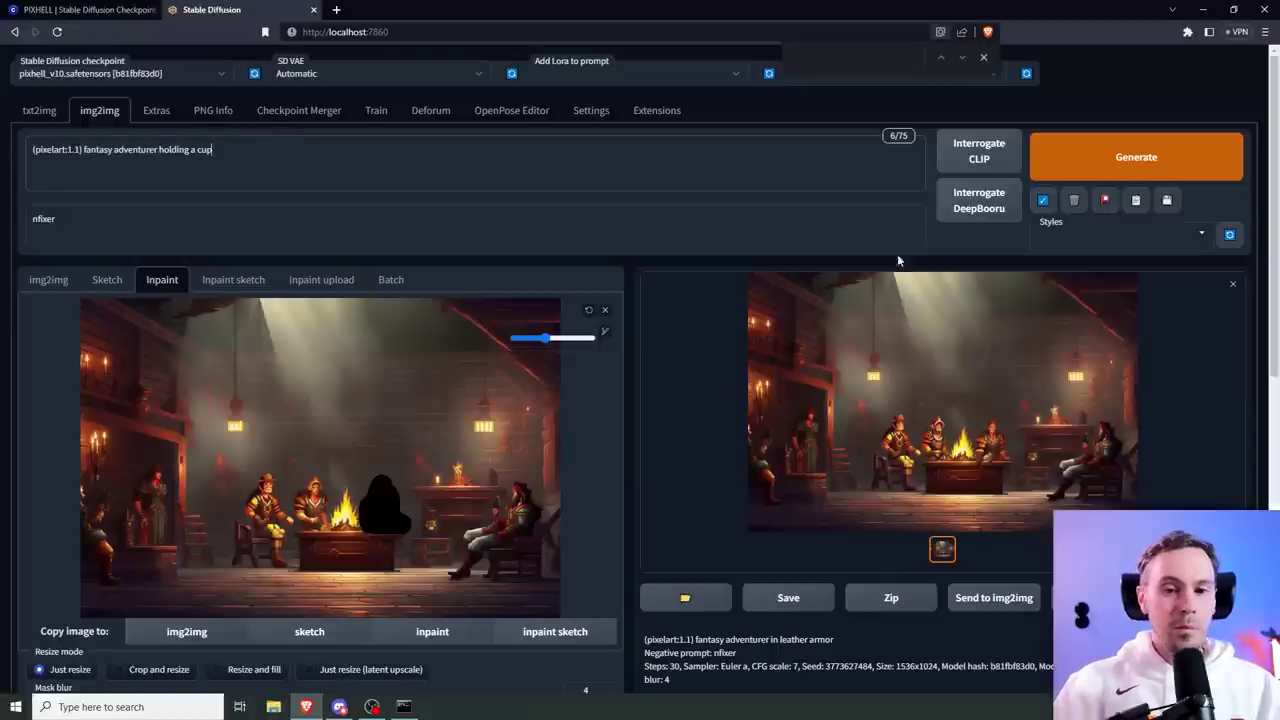
Step: Generate the cup-holding adventurer and check the result full-size
click(1120, 162)
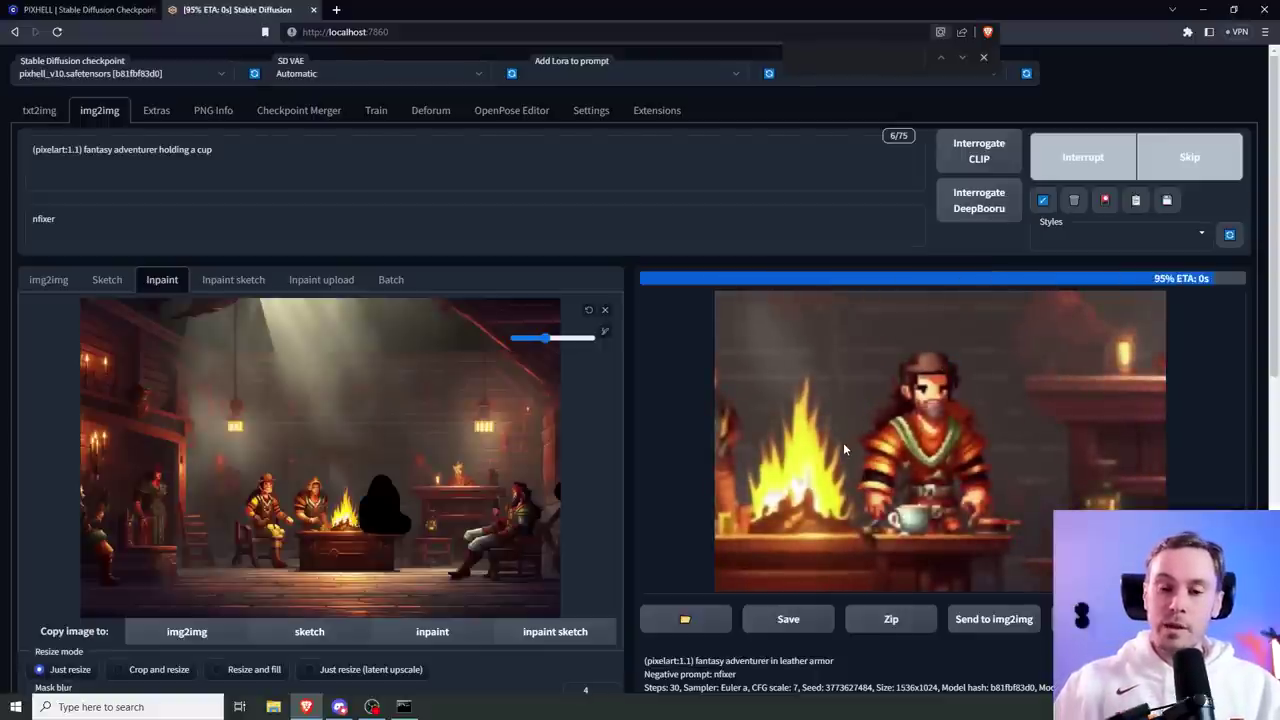
click(843, 449)
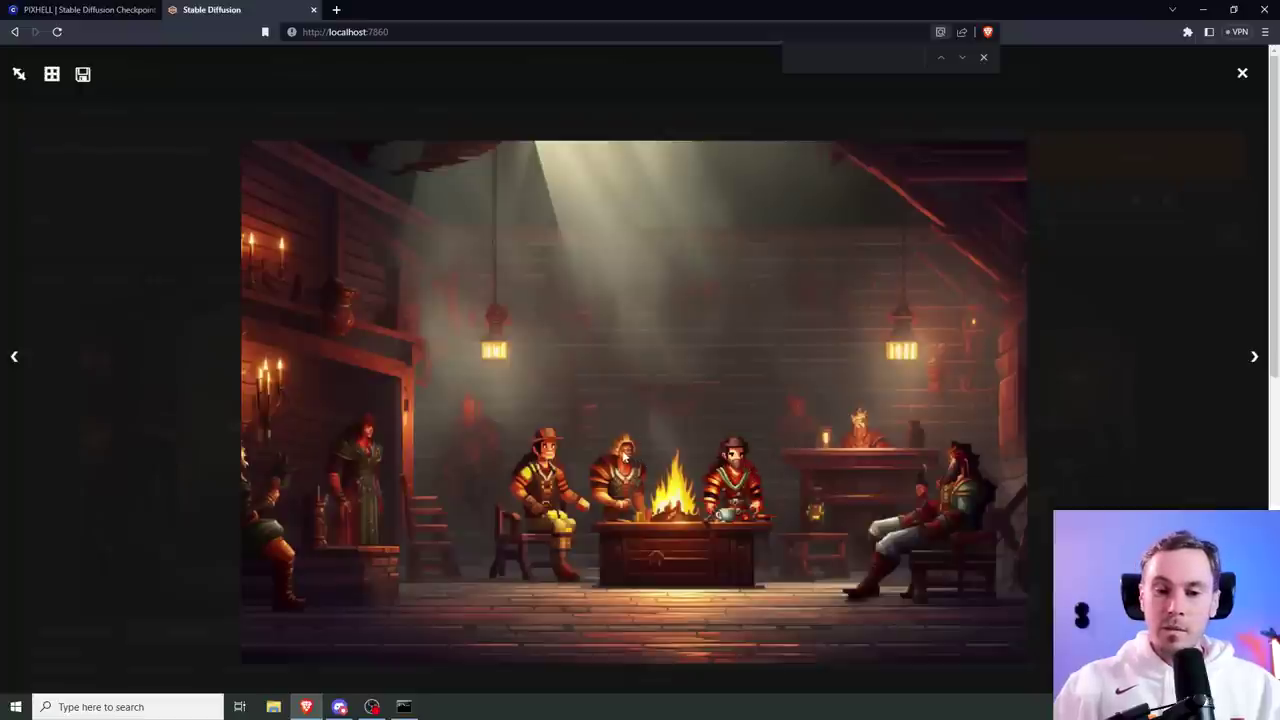
click(1241, 77)
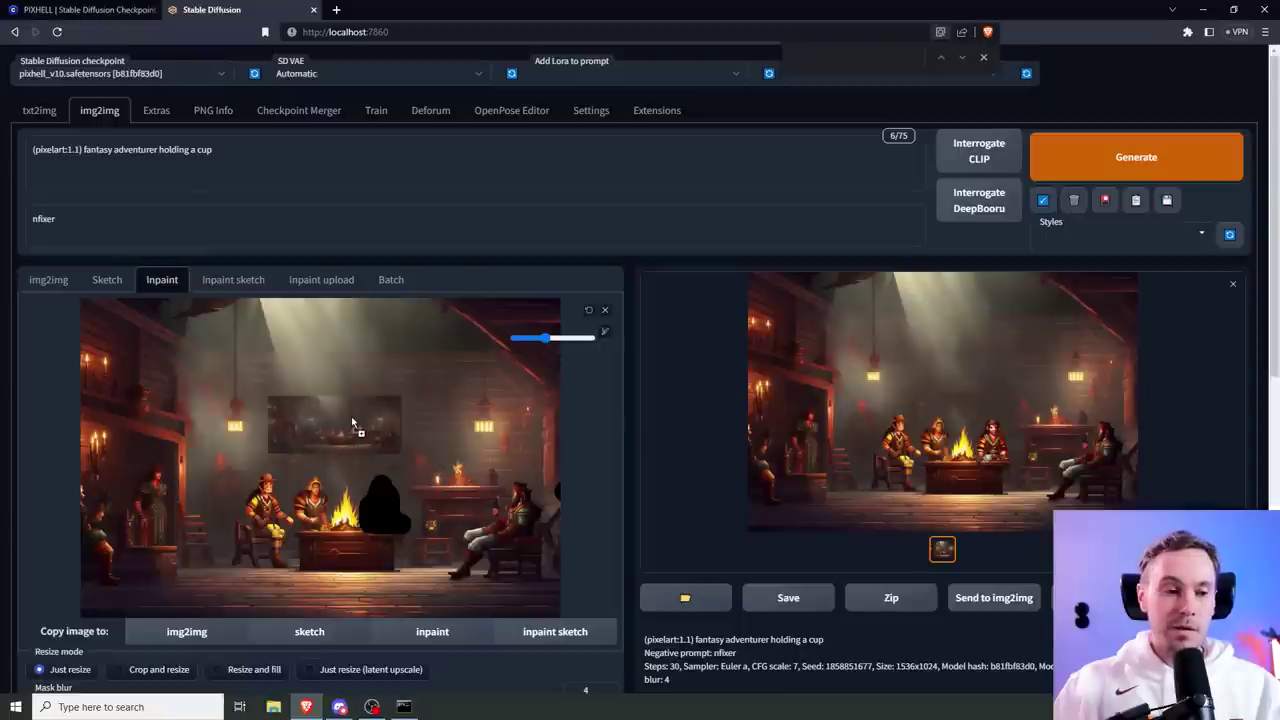
Step: Remask the adventurer left of the fire and swap 'holding a cup' for 'leather armor' in the prompt
click(588, 311)
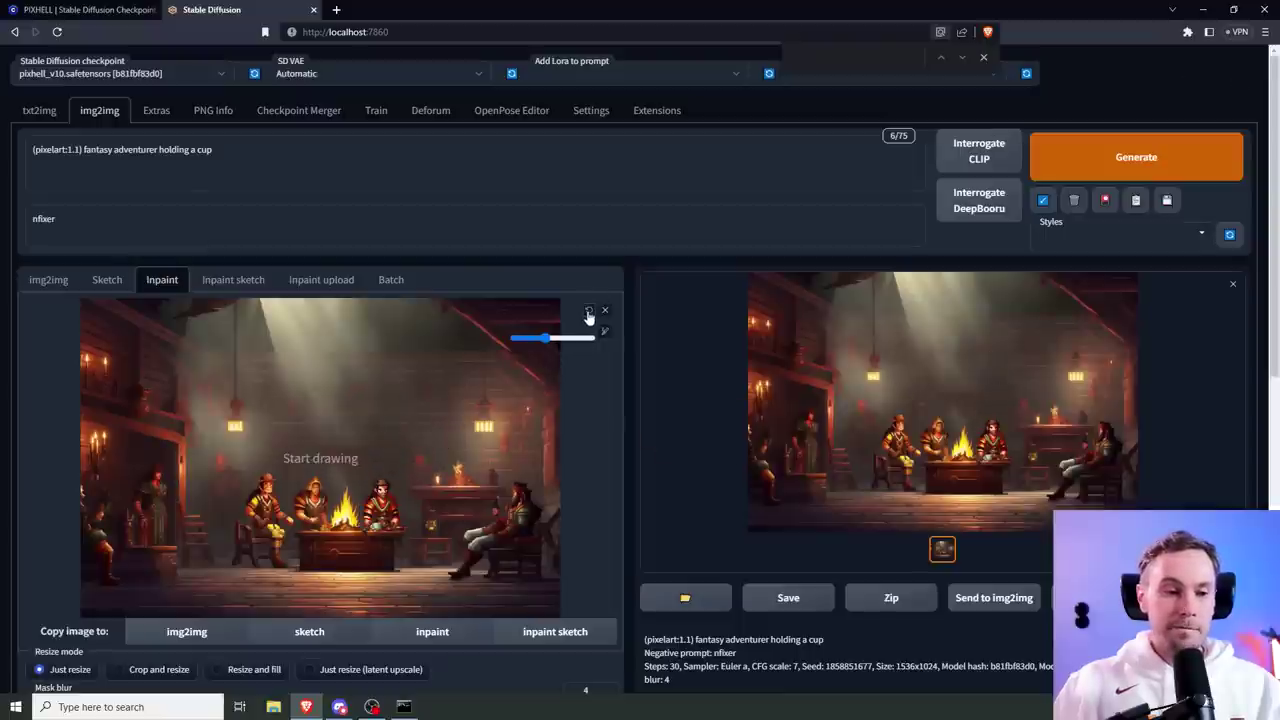
mouse_move(317, 524)
mouse_down()
mouse_move(302, 506)
mouse_move(312, 490)
mouse_move(322, 515)
mouse_up()
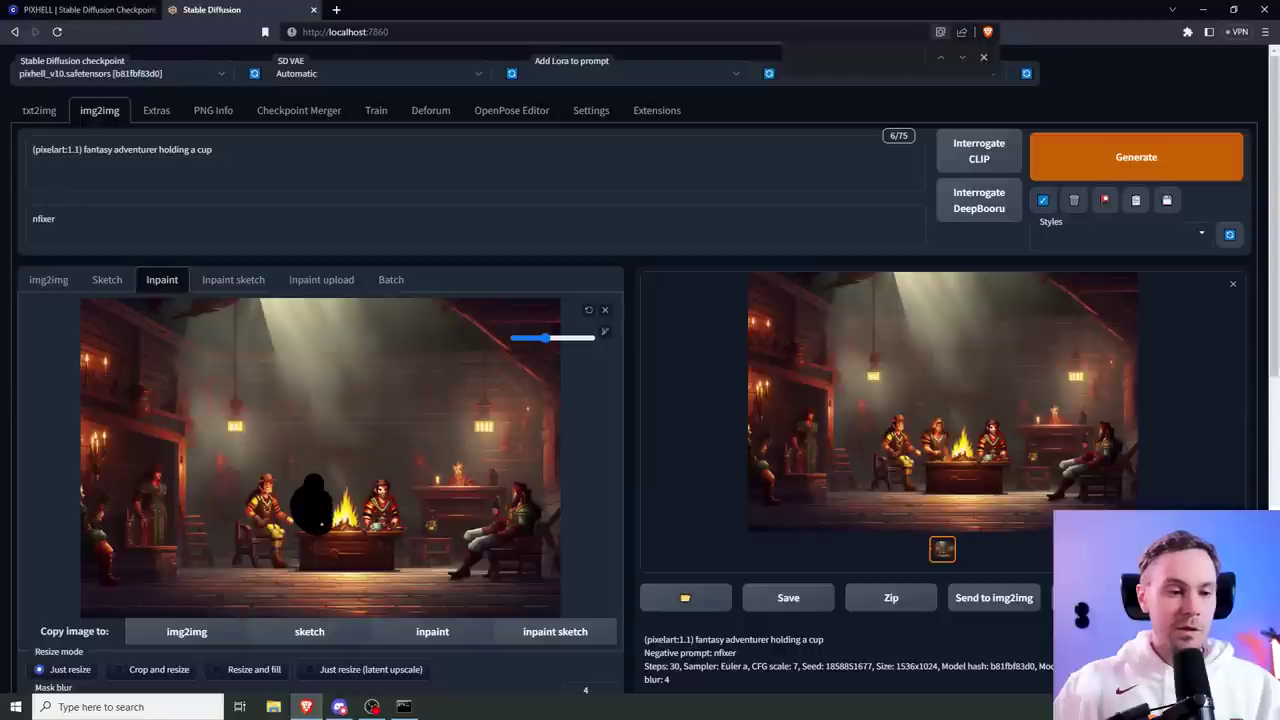
drag(232, 149, 159, 149)
text(lea)
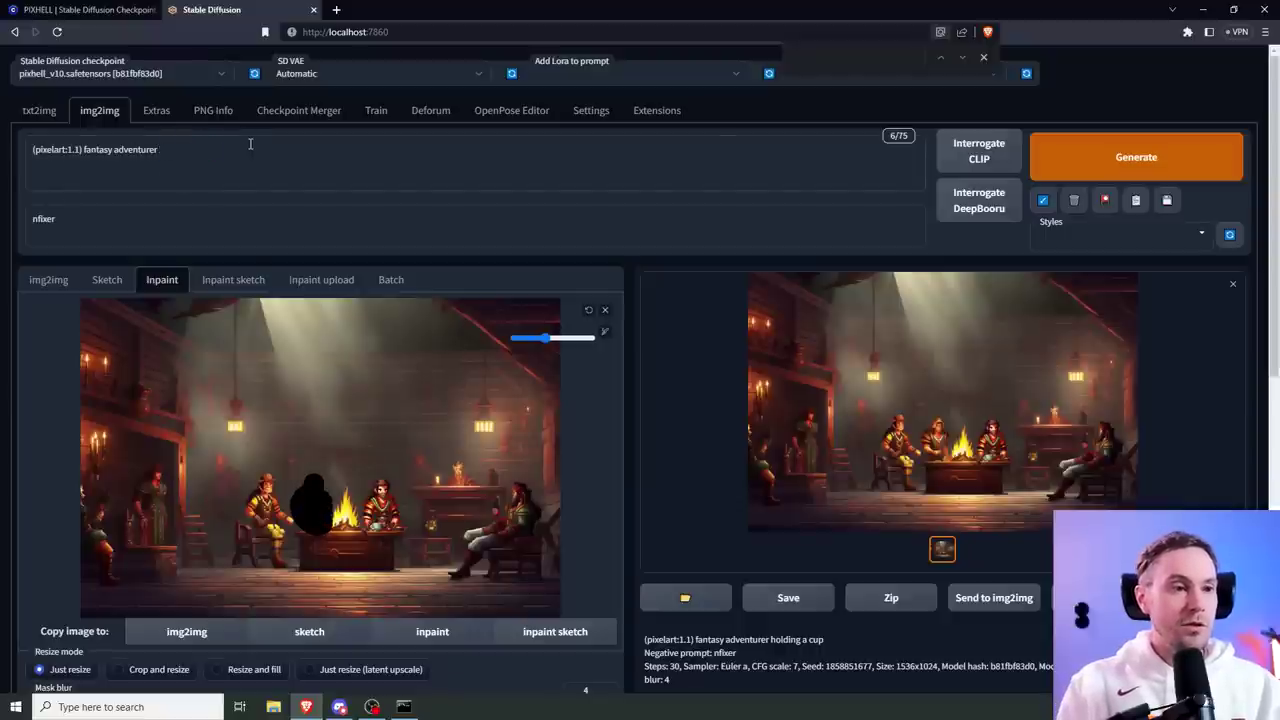
text(ther armor)
Step: Generate the leather-armor inpaint with Ctrl+Enter and check the result full-size
key(ctrl+Return)
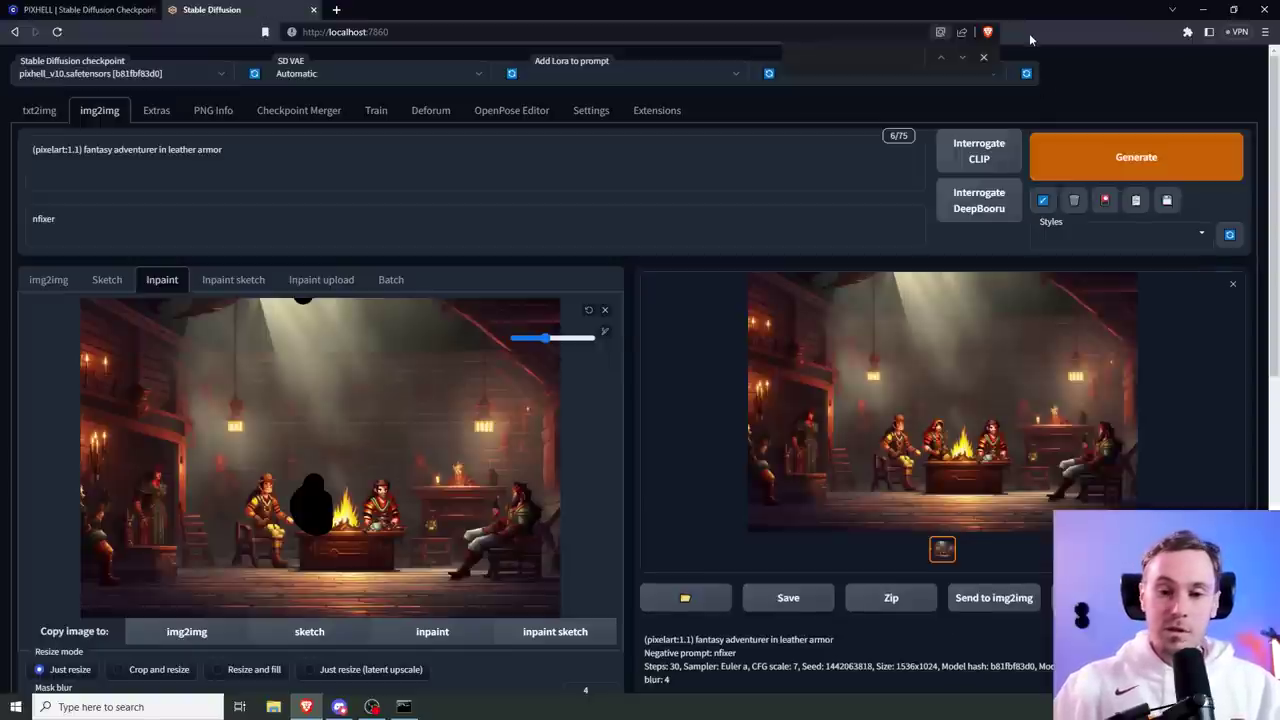
click(993, 343)
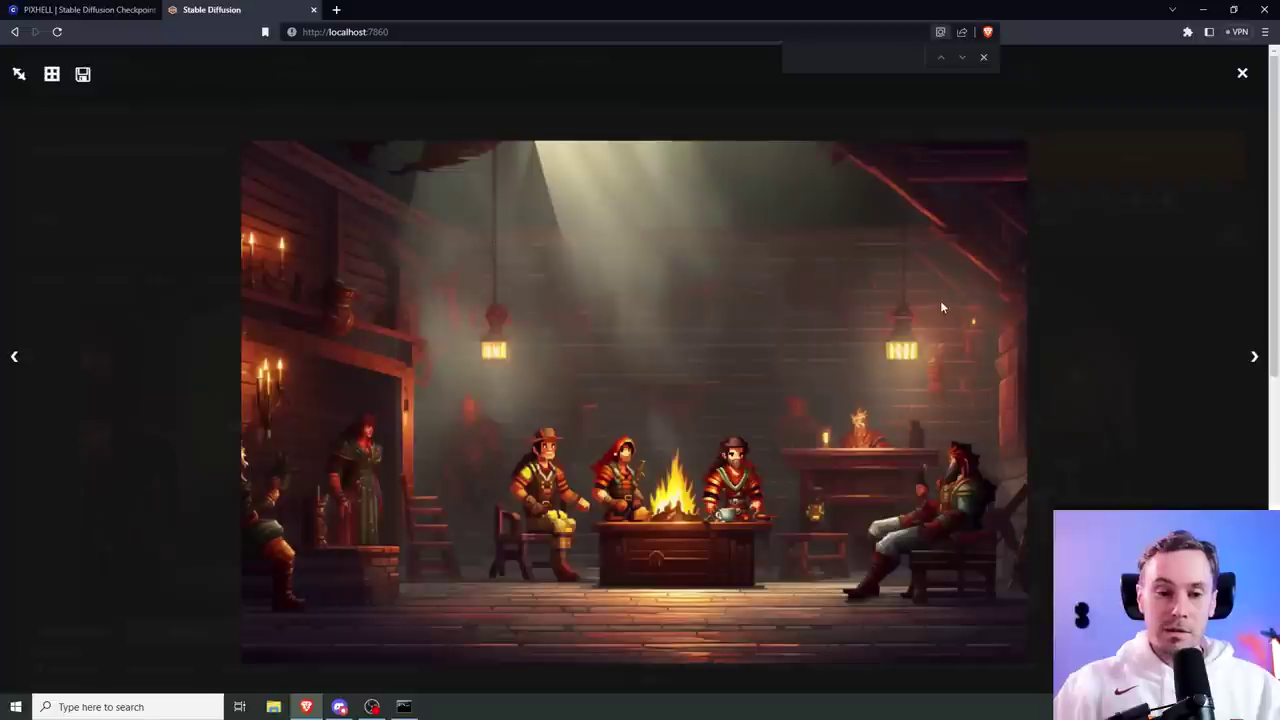
click(1246, 79)
scroll(1005, 268, down, 3)
Step: Mask the seated figure at right and prompt 'slumped down in wooden chair'
scroll(937, 331, up, 3)
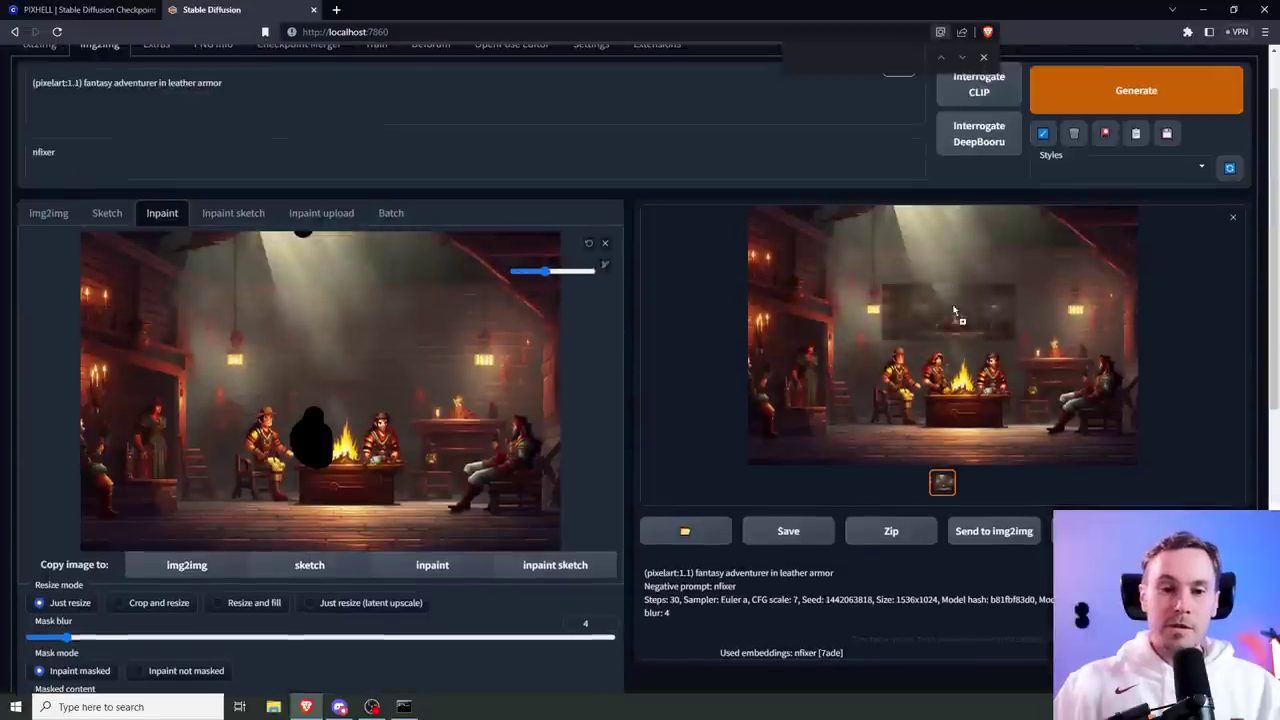
click(588, 243)
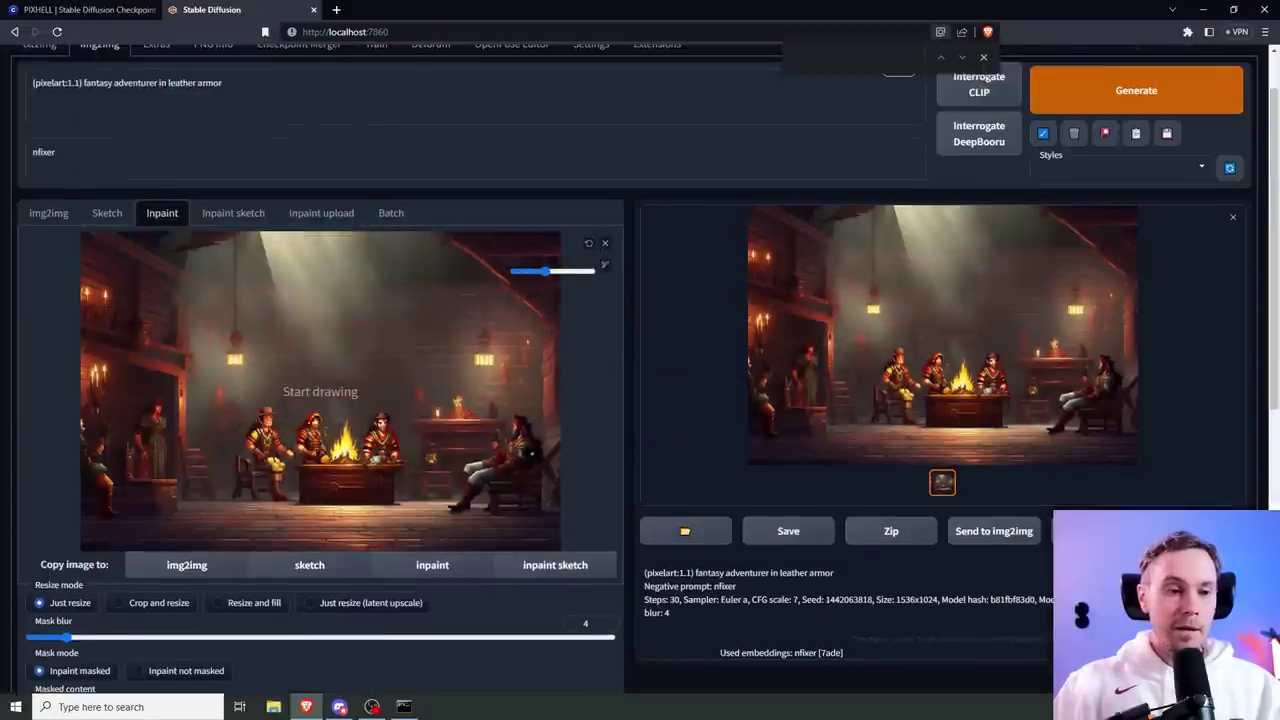
mouse_move(455, 508)
mouse_down()
mouse_move(517, 425)
mouse_move(490, 505)
mouse_move(477, 508)
mouse_up()
click(255, 87)
key(BackSpace)
key(BackSpace)
key(BackSpace)
key(BackSpace)
key(BackSpace)
key(BackSpace)
key(BackSpace)
key(BackSpace)
key(BackSpace)
key(BackSpace)
key(BackSpace)
key(BackSpace)
key(BackSpace)
key(BackSpace)
key(BackSpace)
key(BackSpace)
text(slumped down in wooden chair)
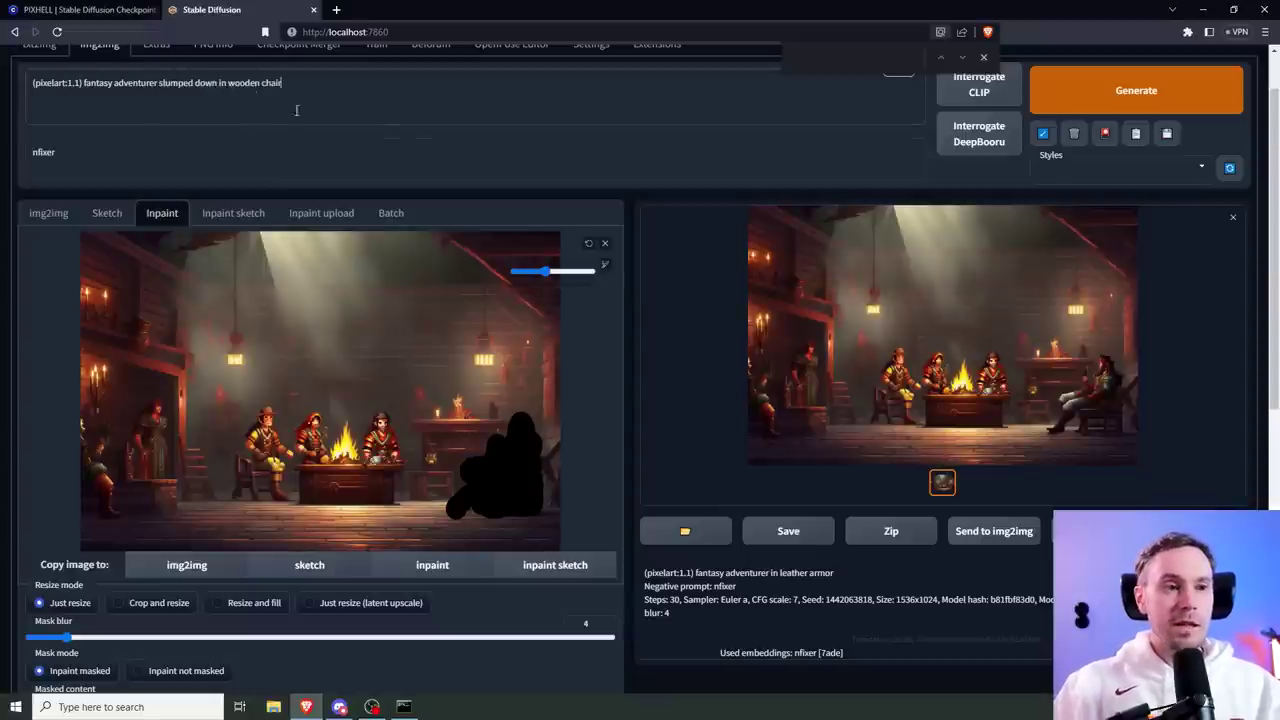
Step: Raise Batch count to 2 and glance at the current result full-size
scroll(570, 473, down, 2)
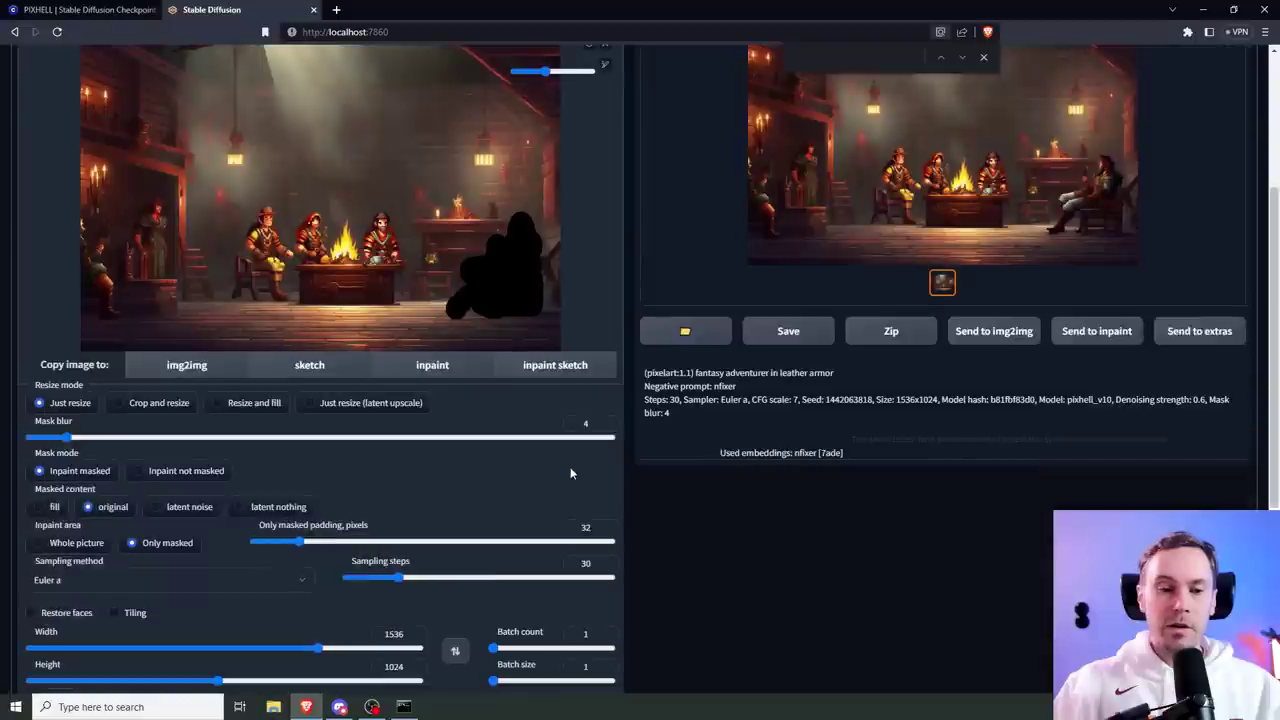
scroll(564, 461, down, 2)
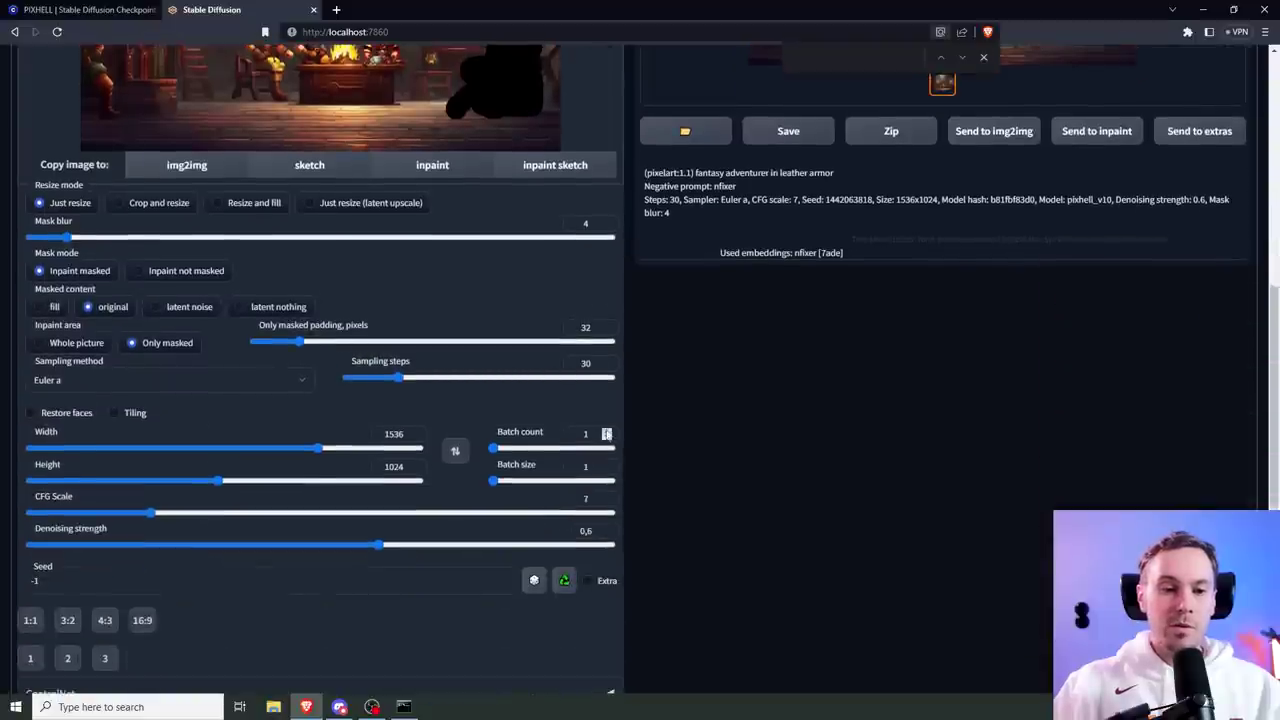
click(606, 430)
scroll(902, 440, up, 4)
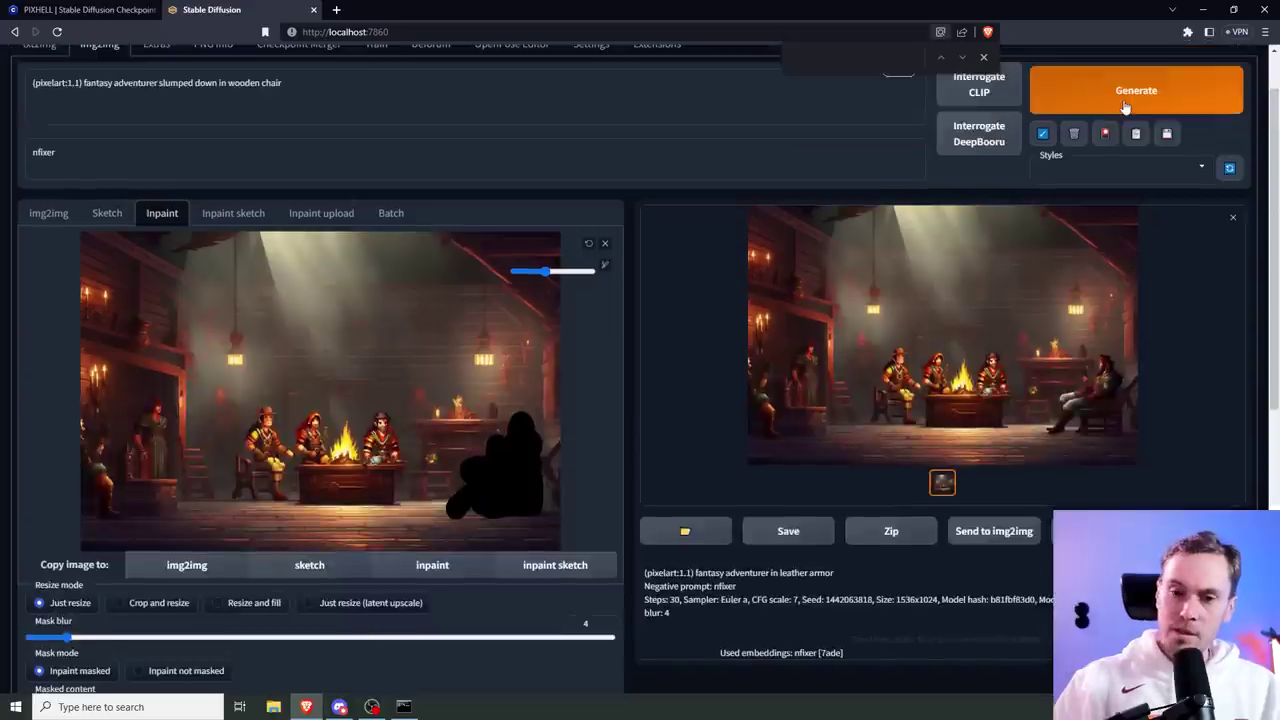
click(940, 320)
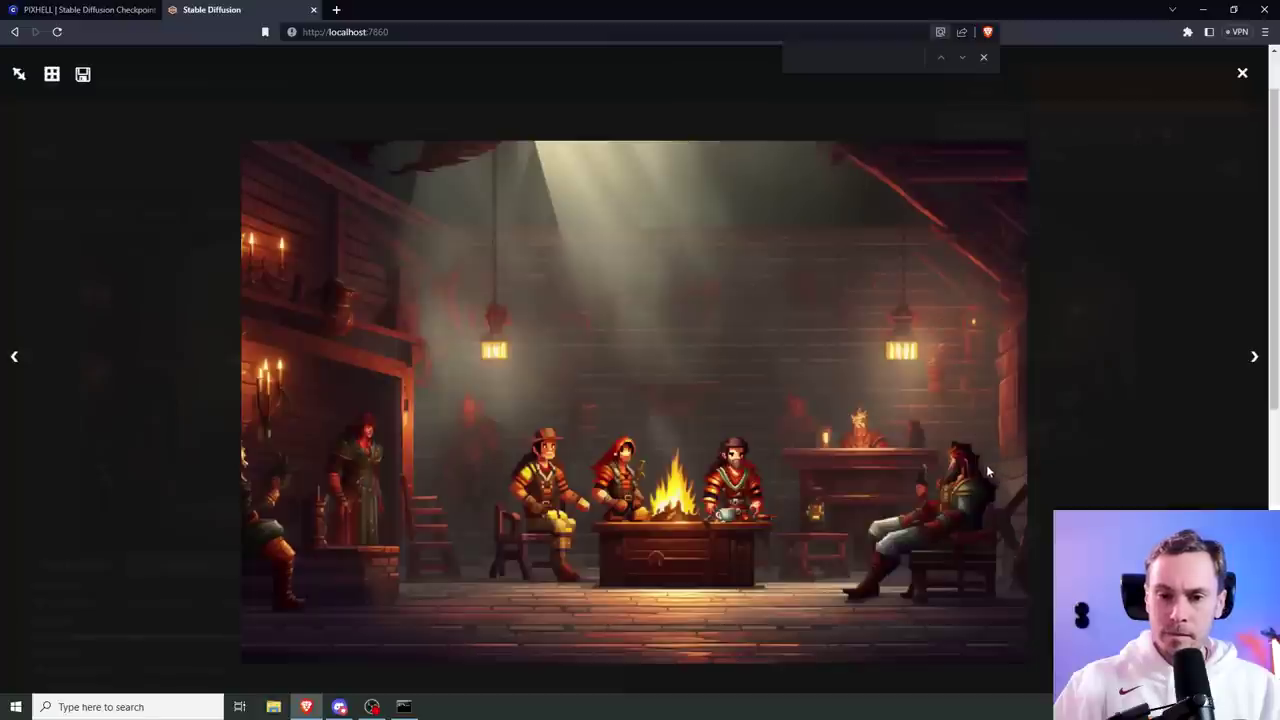
click(1055, 340)
Step: Generate the two slumped-adventurer variations and inspect the second one full-size
click(1138, 98)
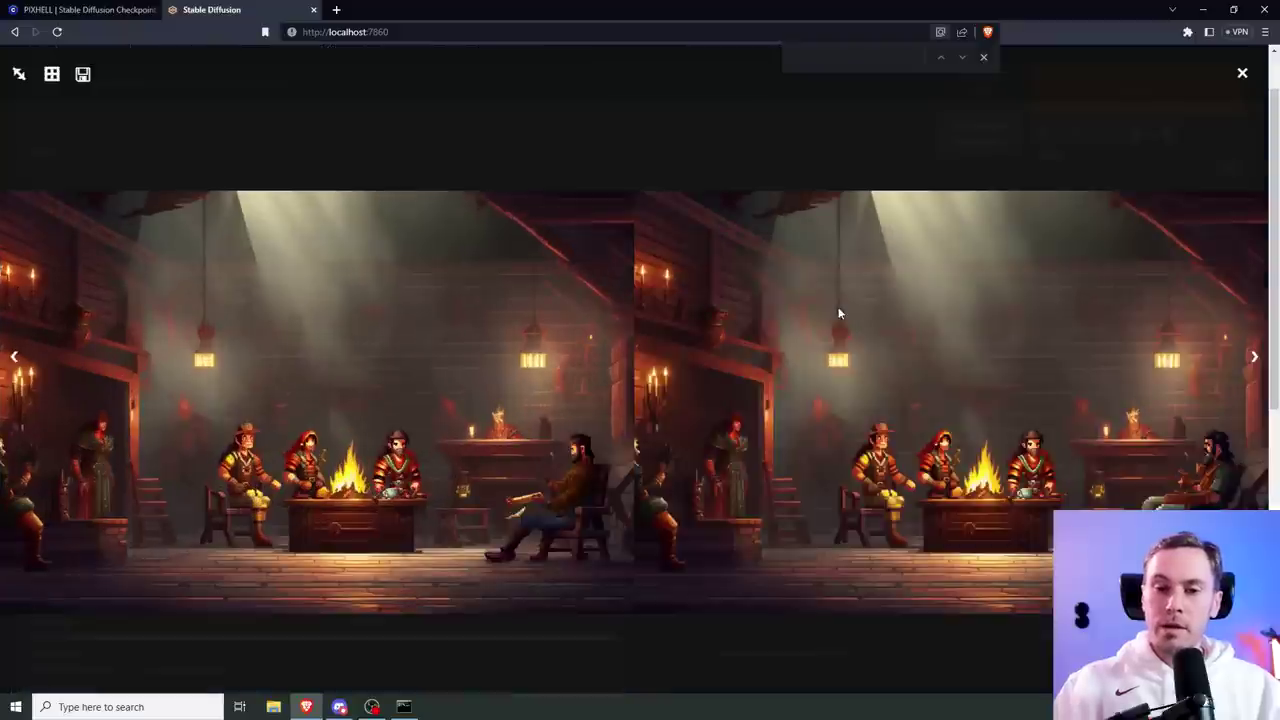
click(840, 316)
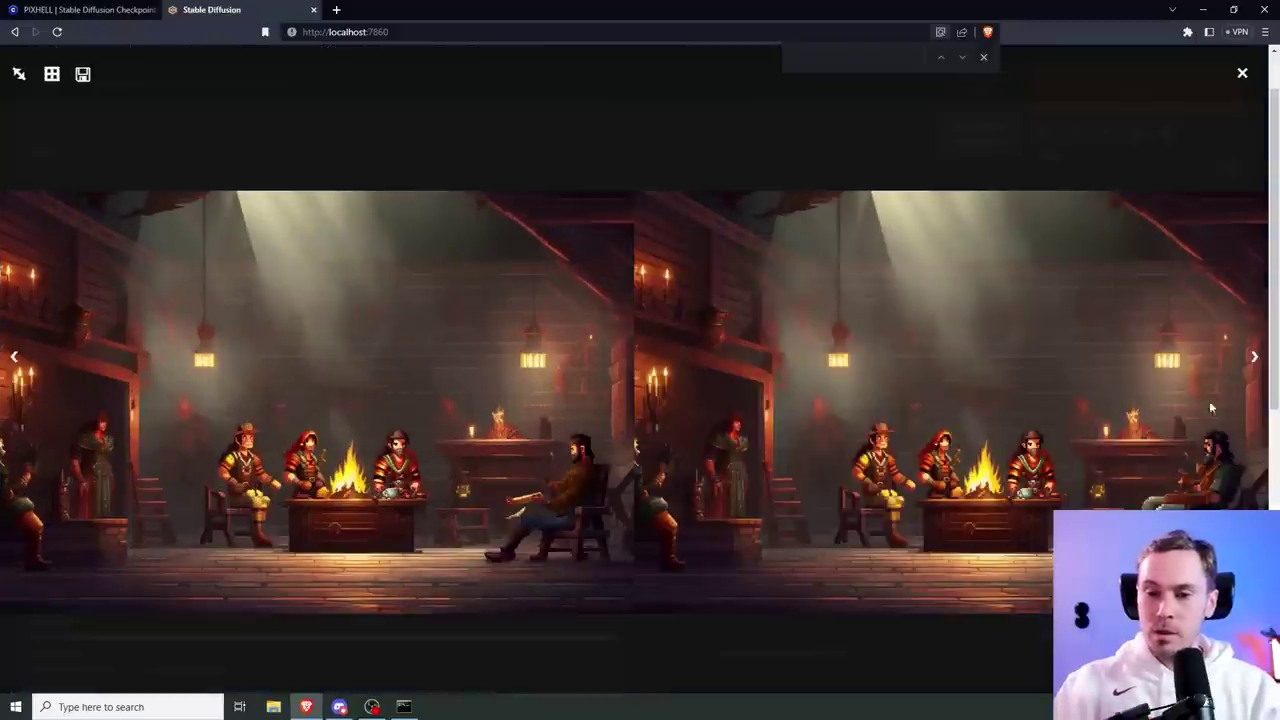
click(722, 459)
click(942, 482)
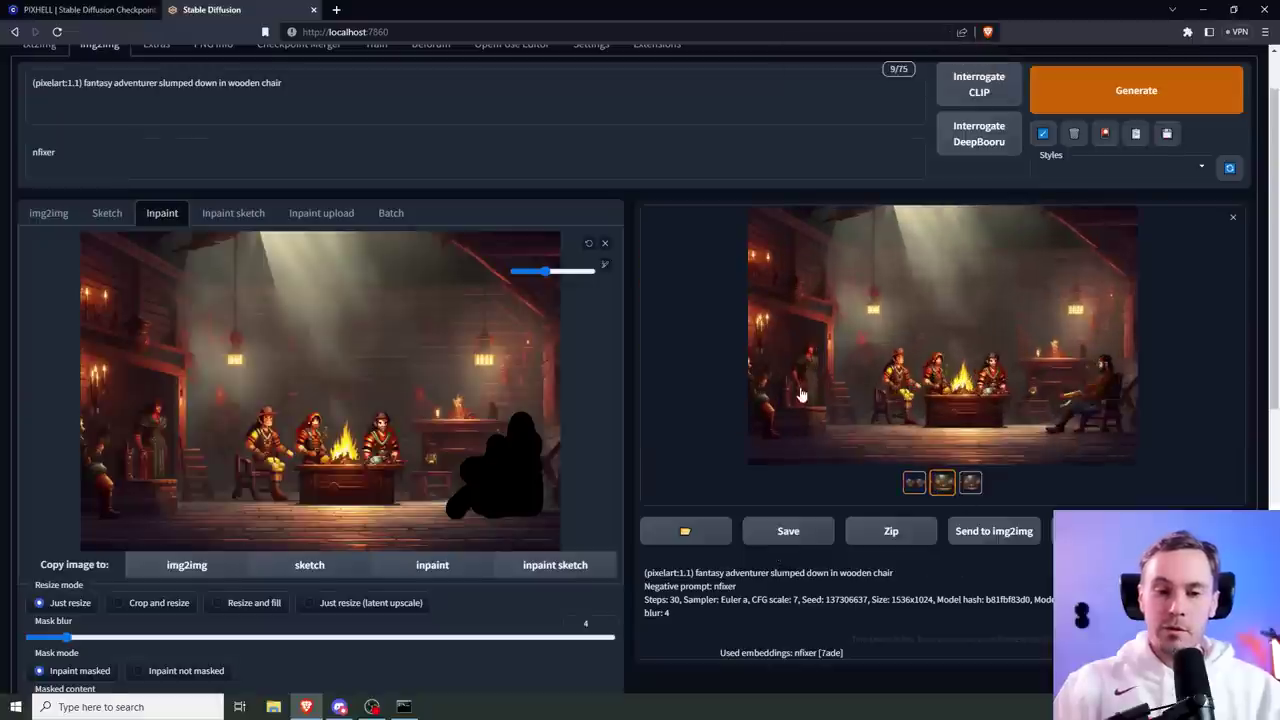
click(801, 395)
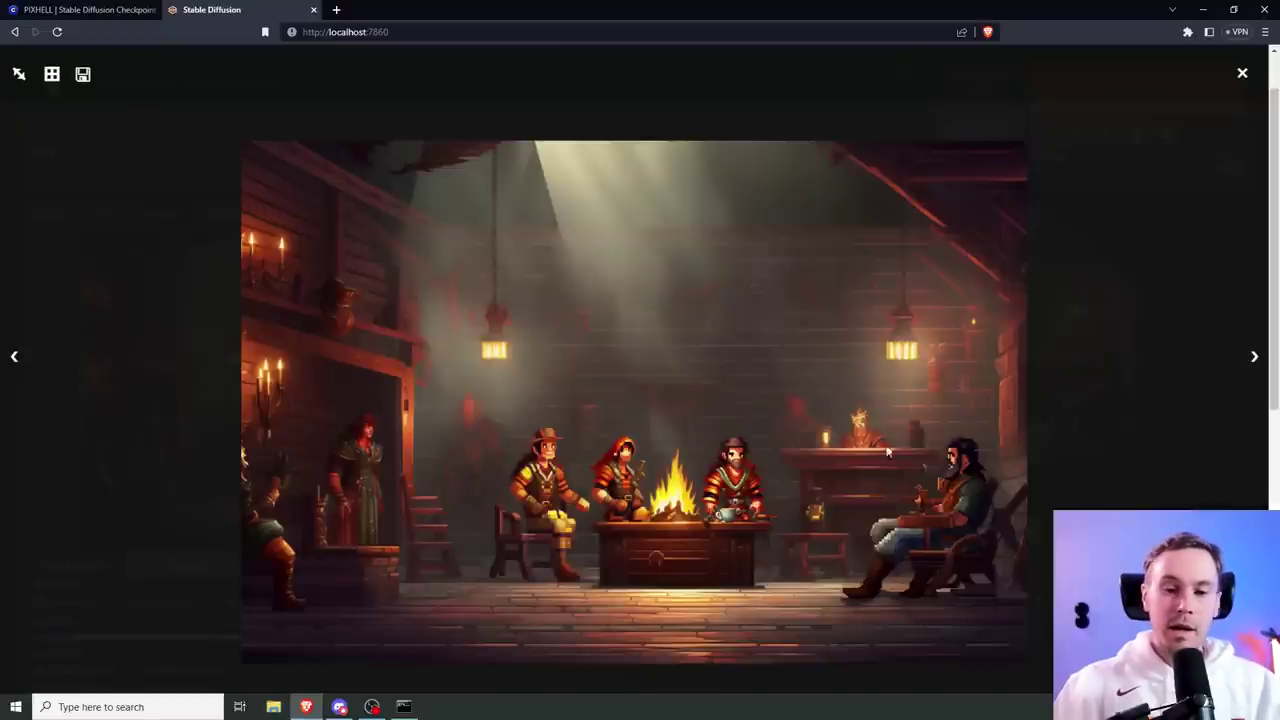
click(1242, 73)
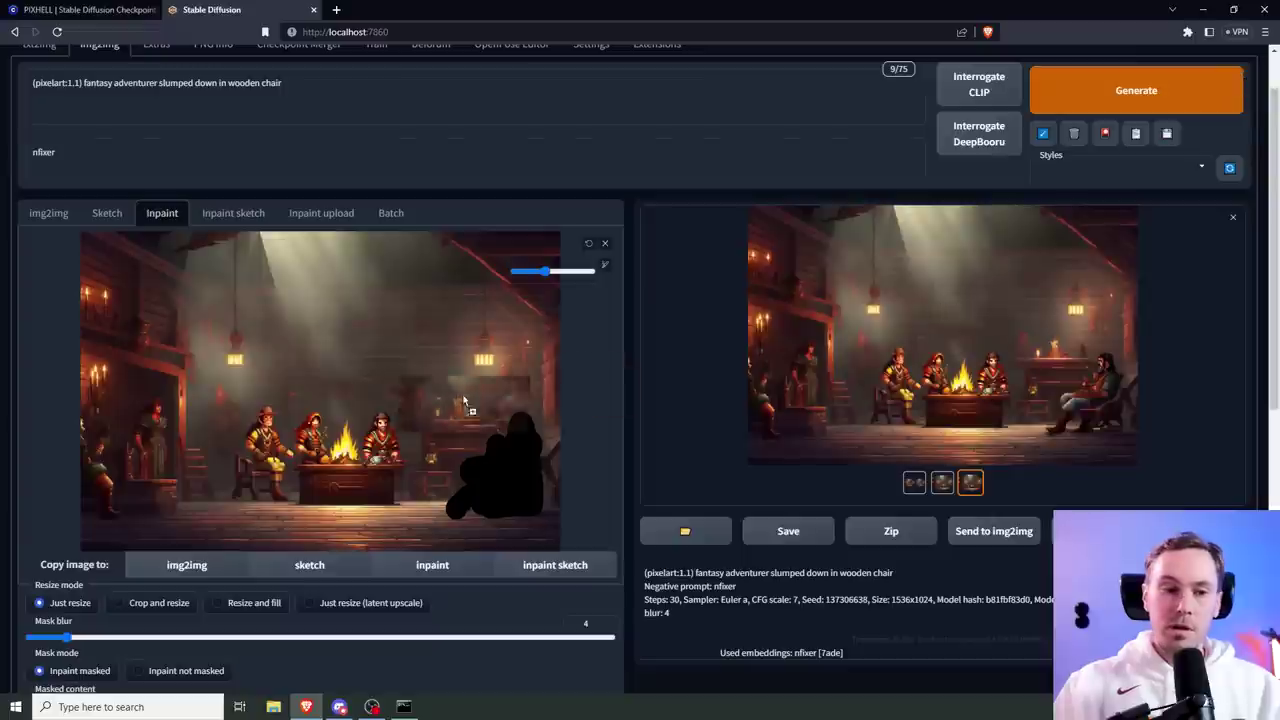
Step: Mask the central fire and change the prompt to 'burning fire with flying embers'
click(589, 244)
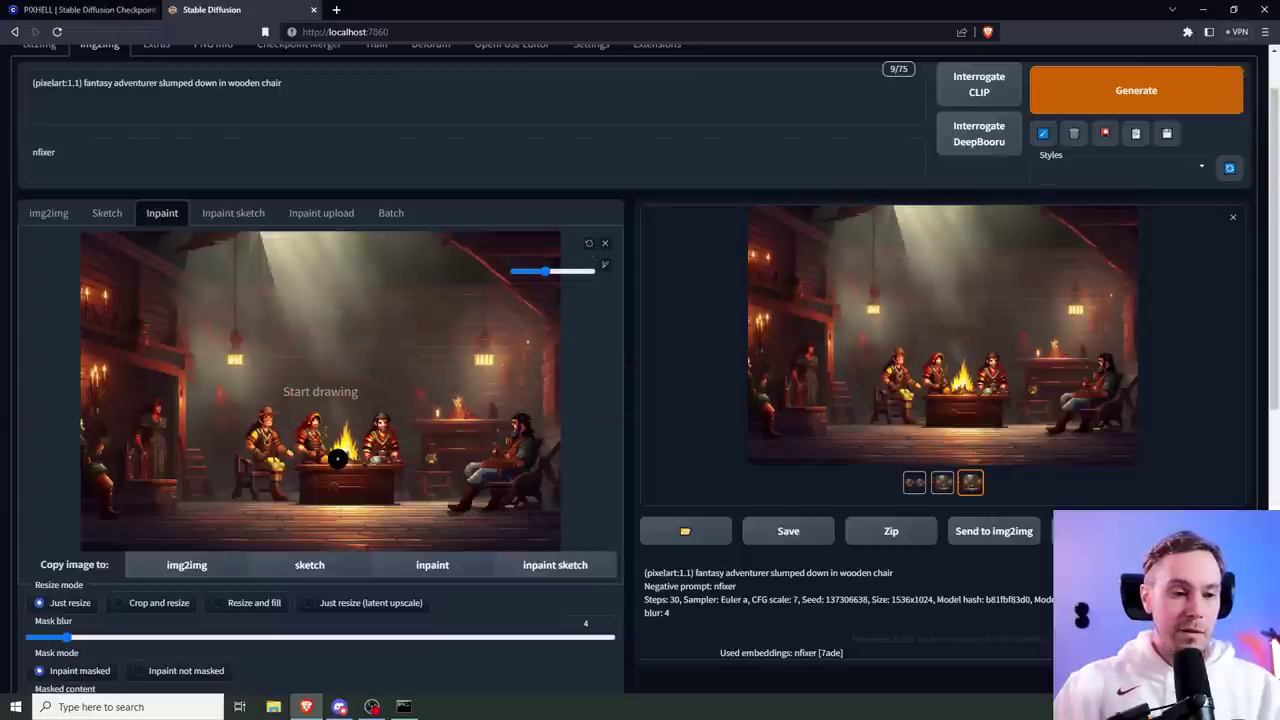
click(338, 459)
mouse_move(338, 455)
mouse_down()
mouse_move(342, 425)
mouse_move(356, 452)
mouse_move(342, 392)
mouse_up()
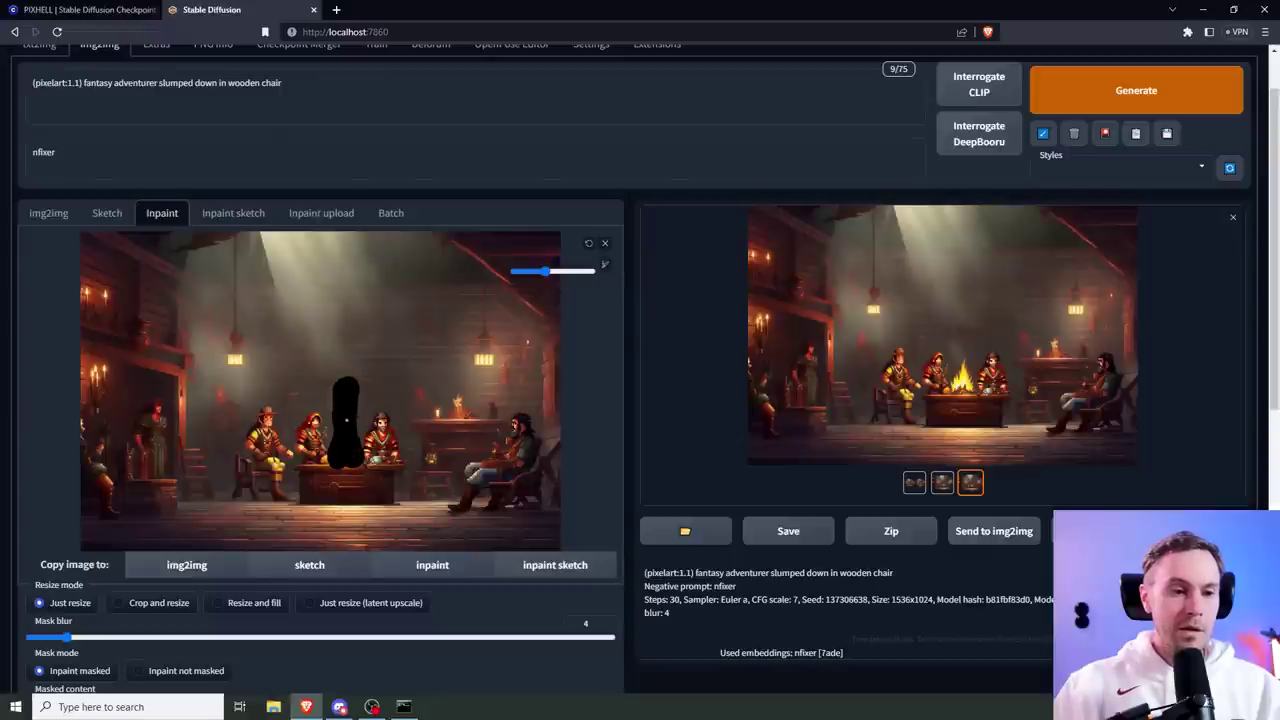
drag(85, 82, 292, 58)
text(burning fir)
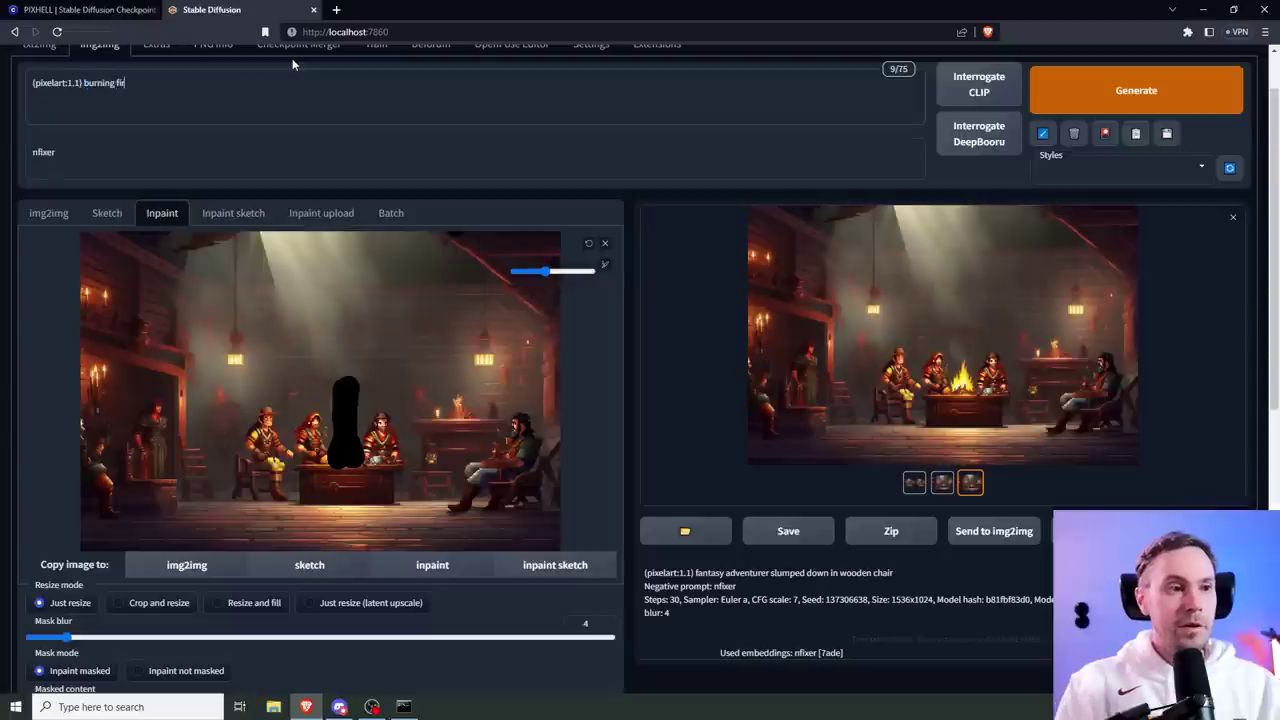
text(e with flying e)
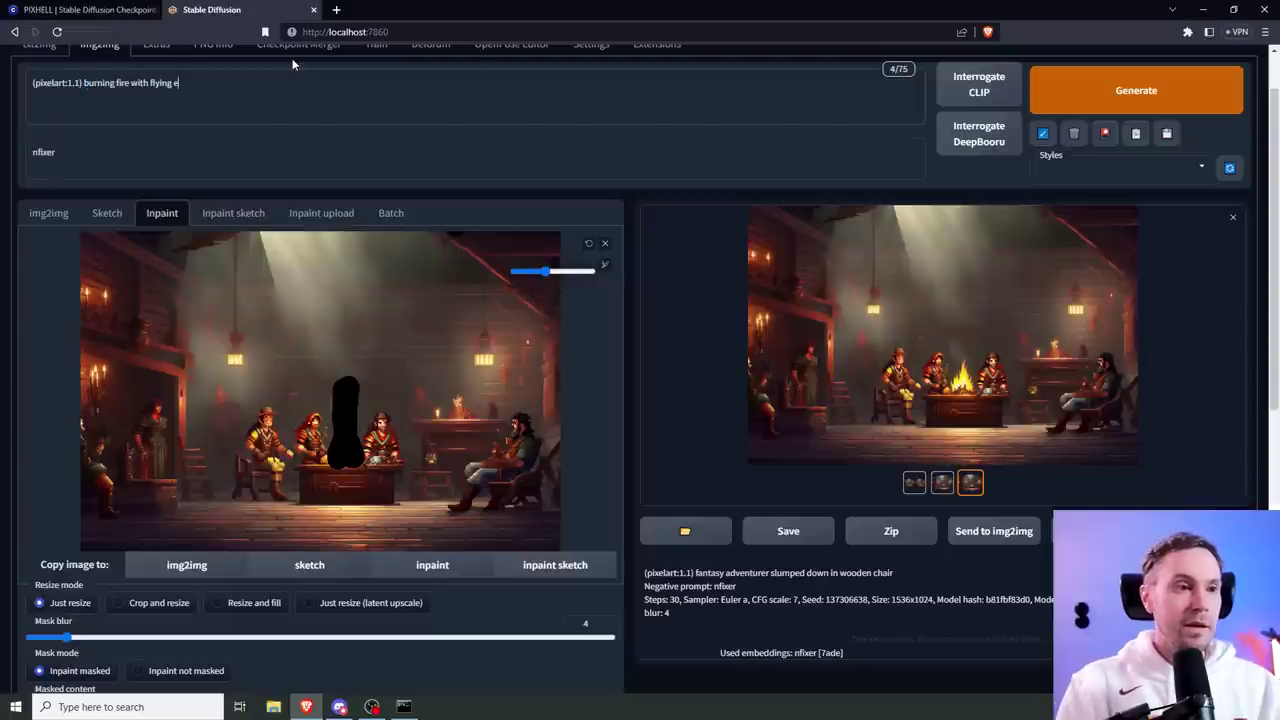
text(mbers)
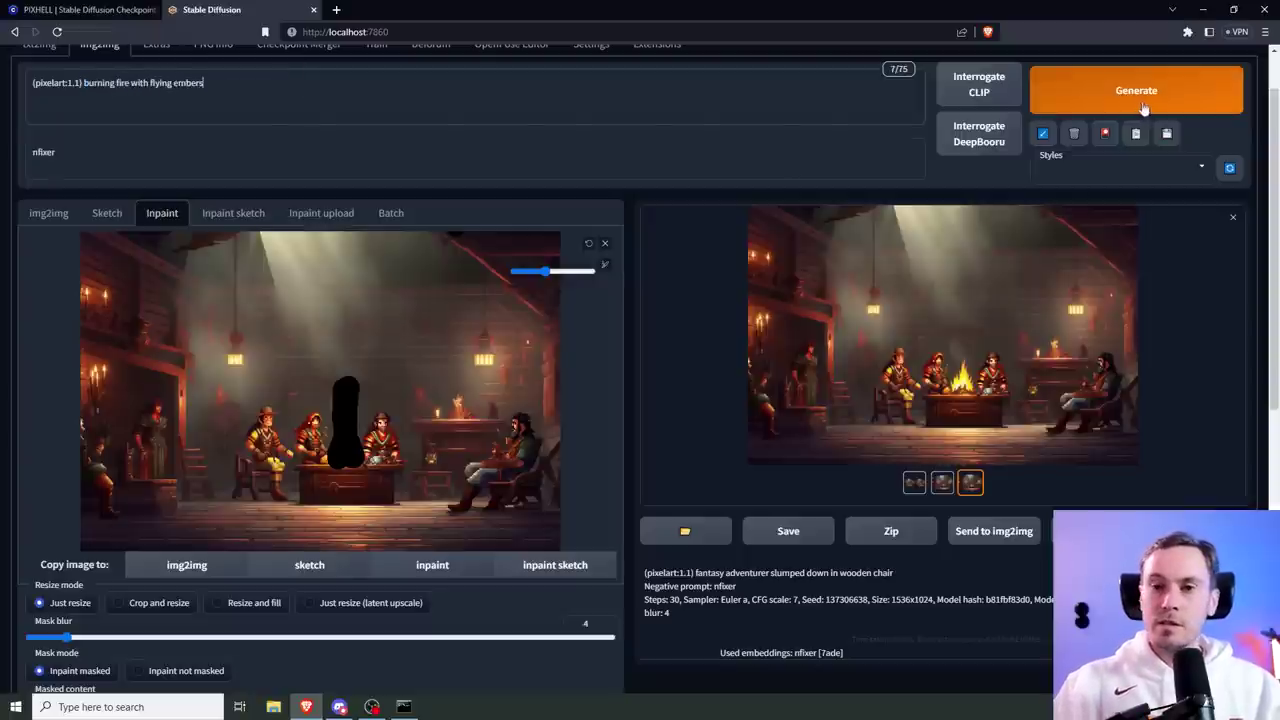
Step: Set Batch count back to 1, generate the new fire, and review it full-size
scroll(600, 560, down, 2)
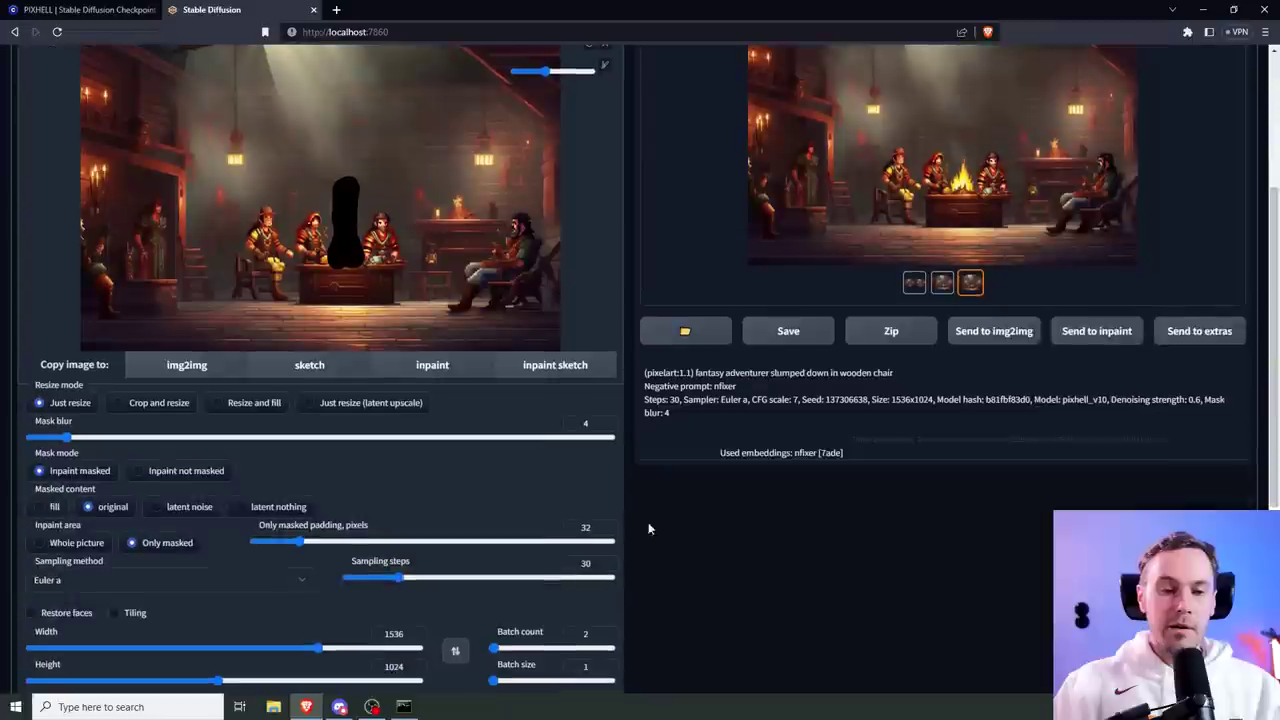
scroll(606, 425, down, 2)
click(606, 437)
scroll(869, 371, up, 4)
click(1160, 89)
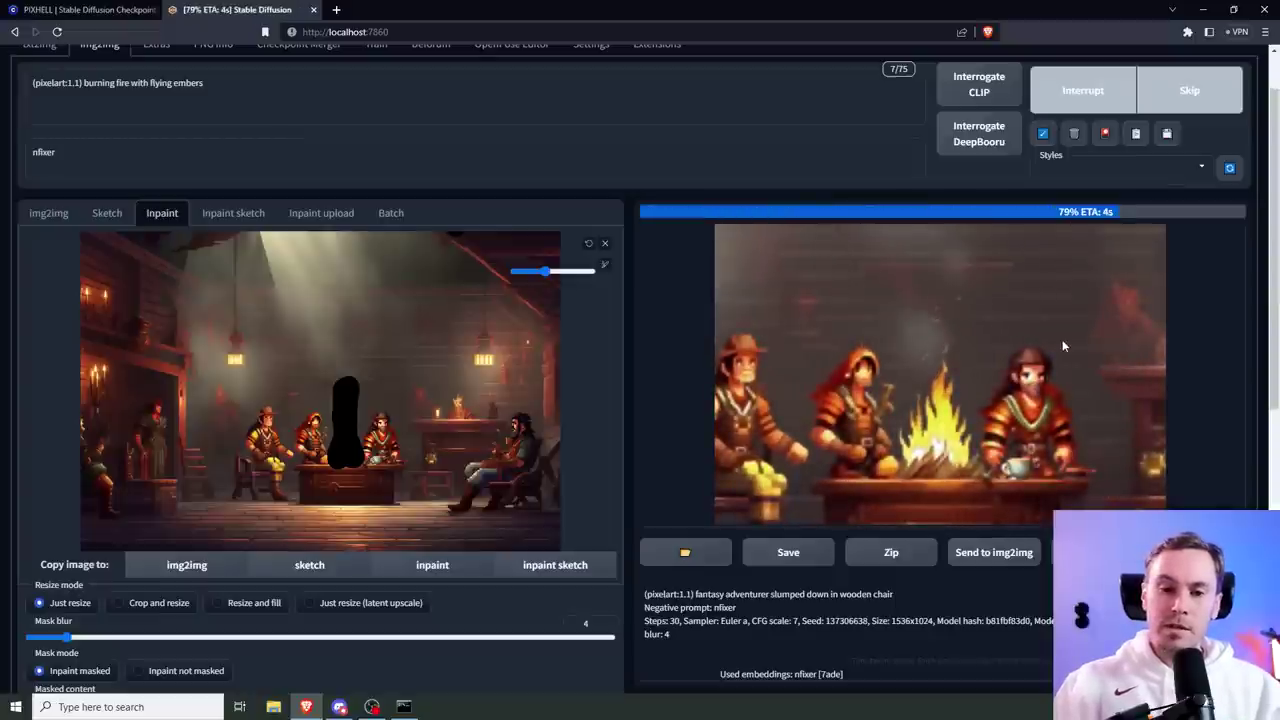
click(754, 400)
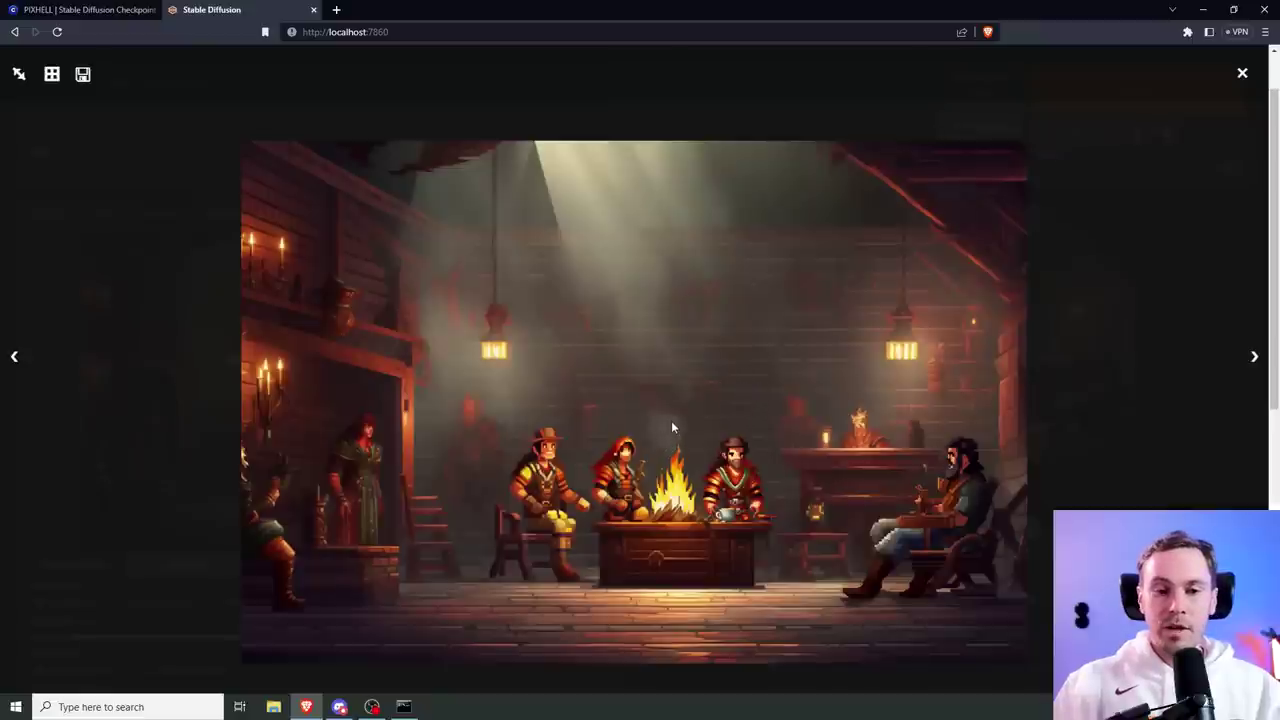
click(1243, 76)
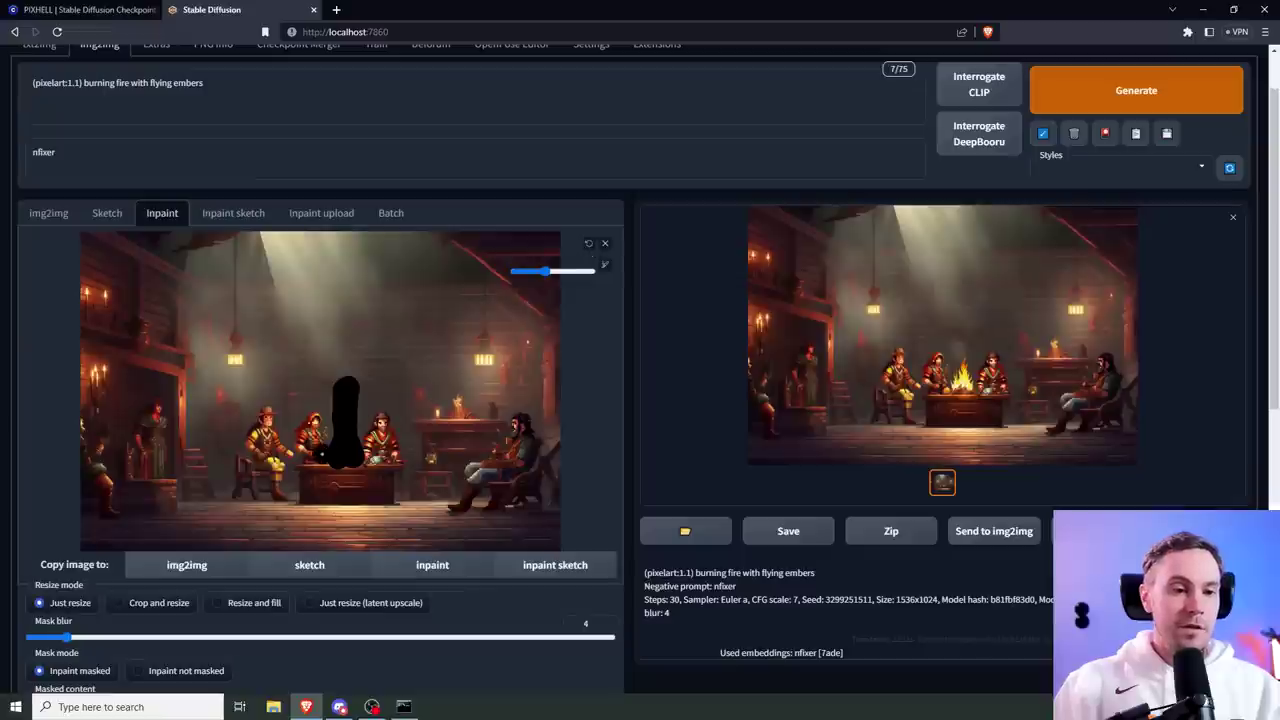
Step: Re-mask the spot behind the bar and change the prompt to 'bartender head and torso'
click(589, 247)
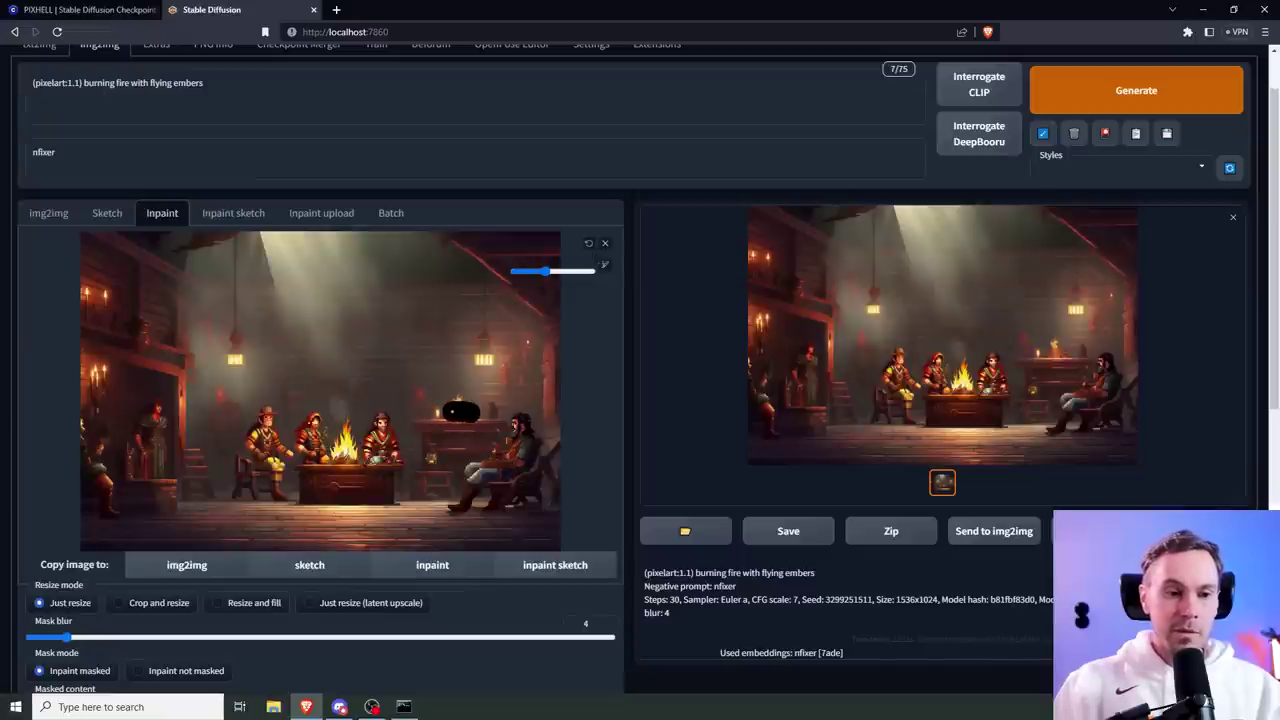
drag(455, 411, 460, 405)
drag(84, 83, 208, 86)
text(bartend)
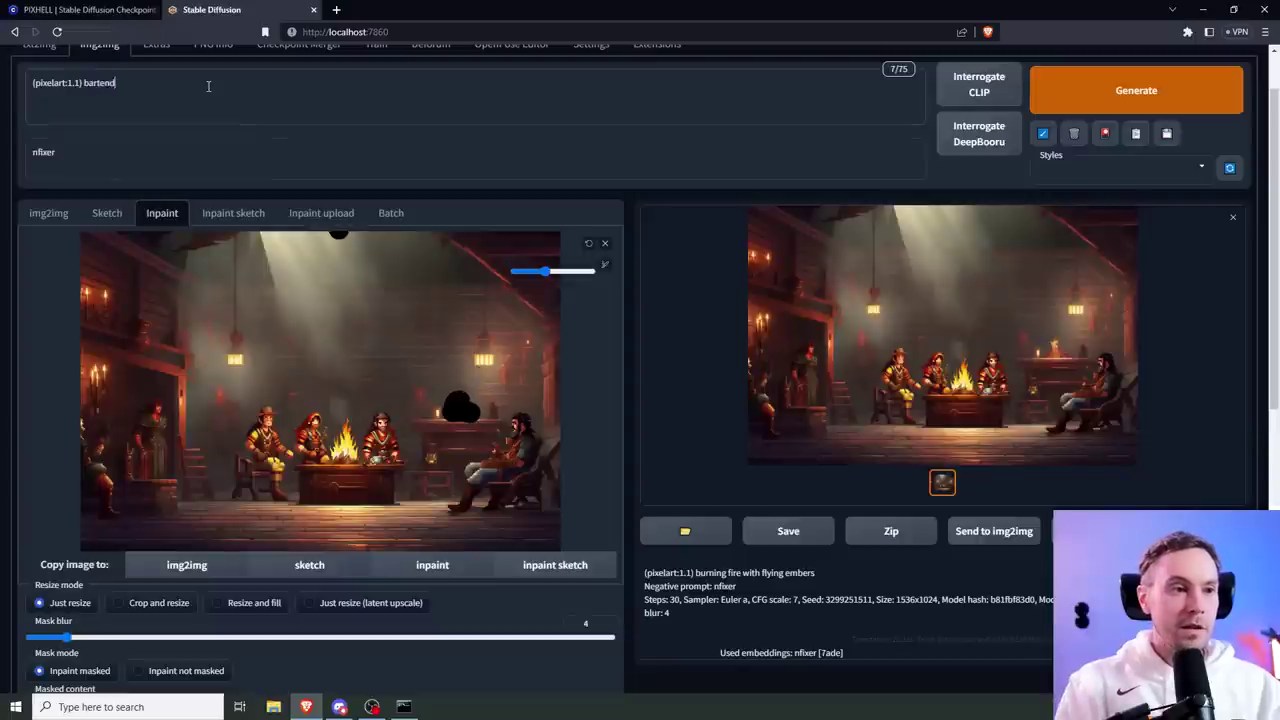
text(er he)
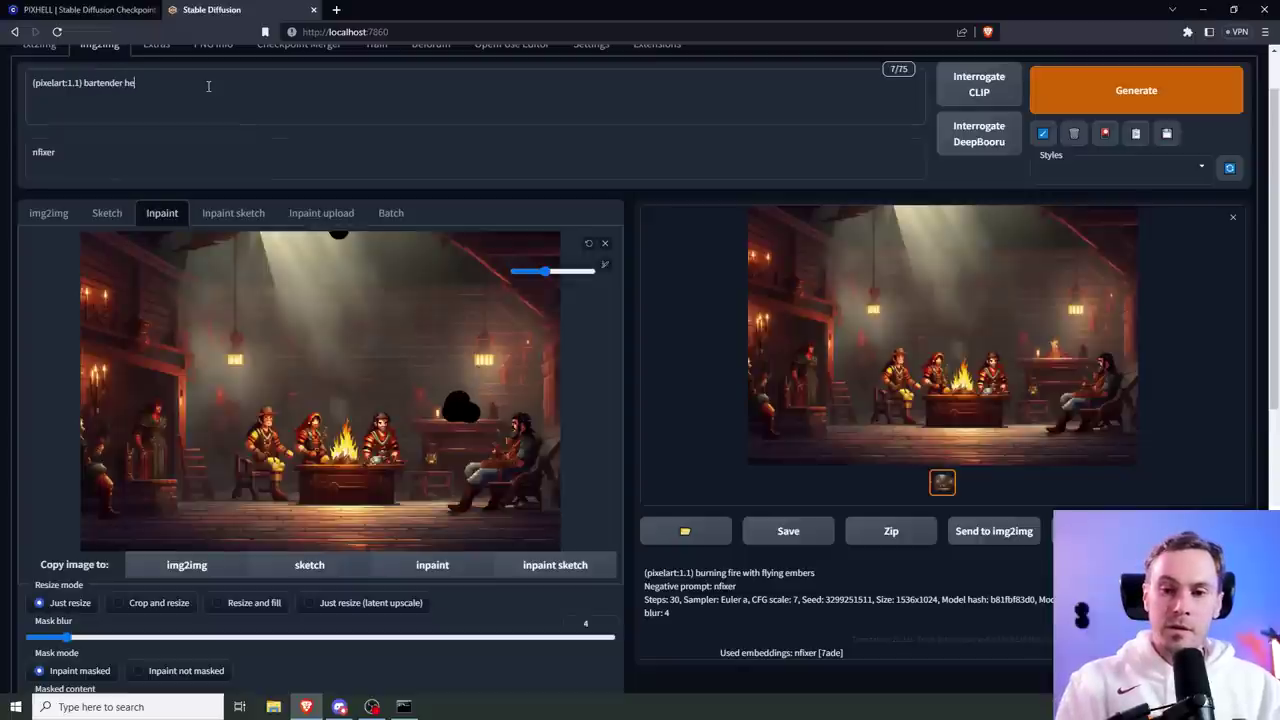
text(ad and torso)
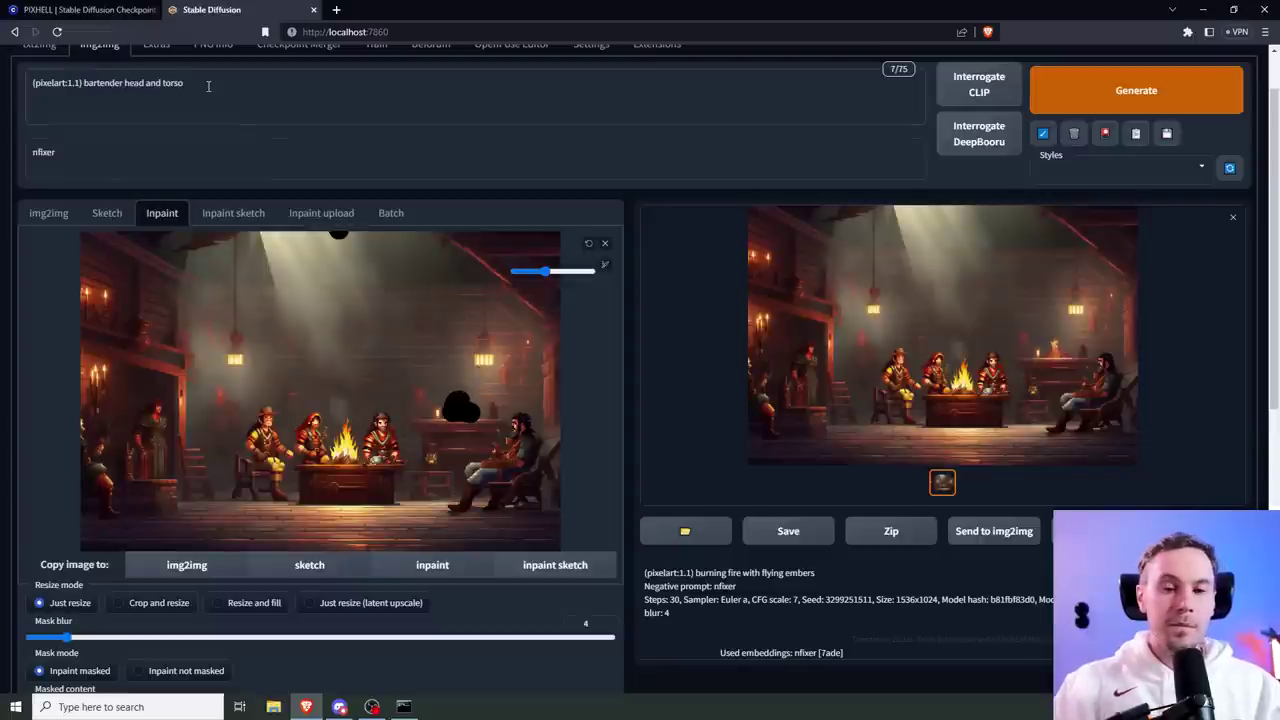
Step: Generate the bartender inpaint, regenerate it at denoising strength 0.7, and check it full size
scroll(1136, 160, up, 1)
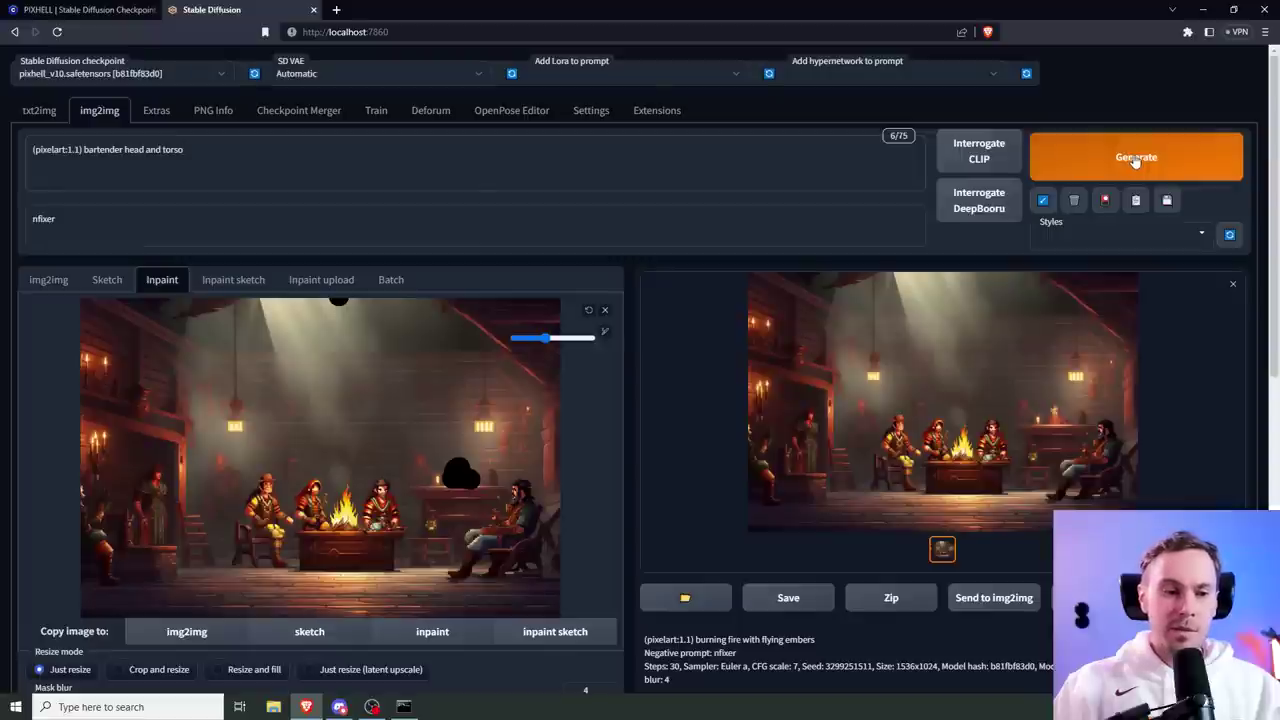
click(1136, 162)
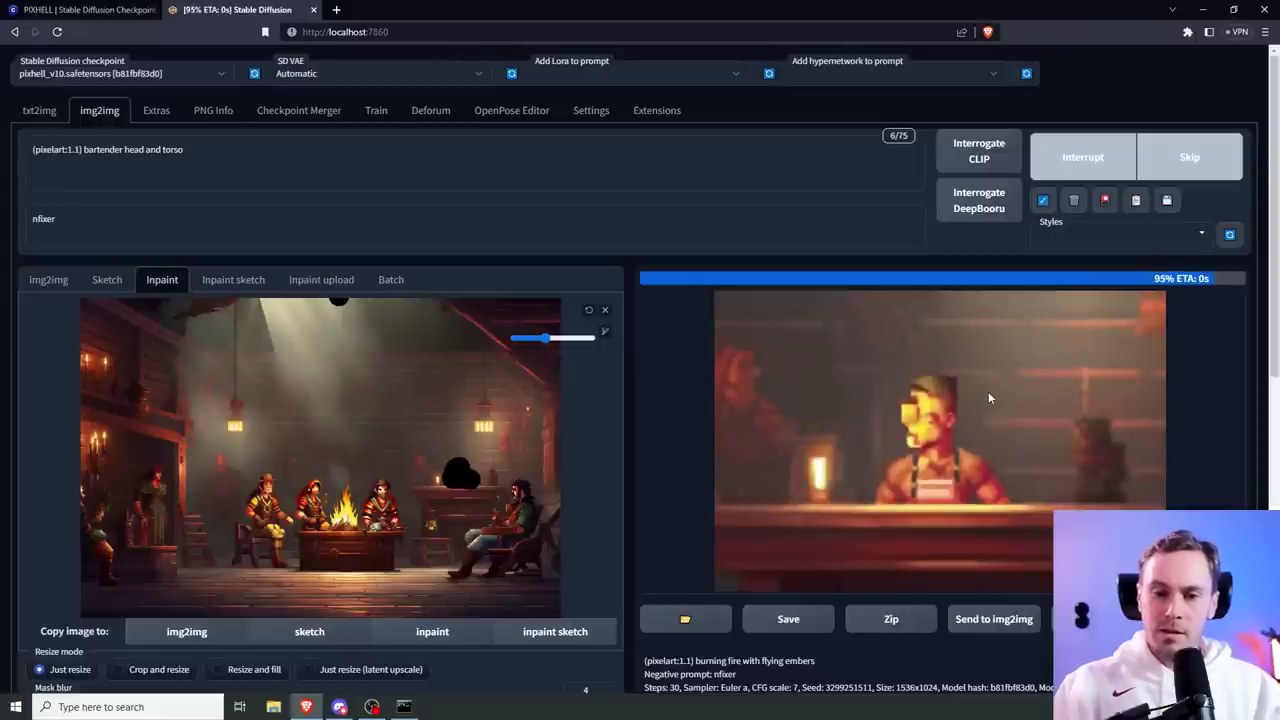
scroll(380, 600, down, 4)
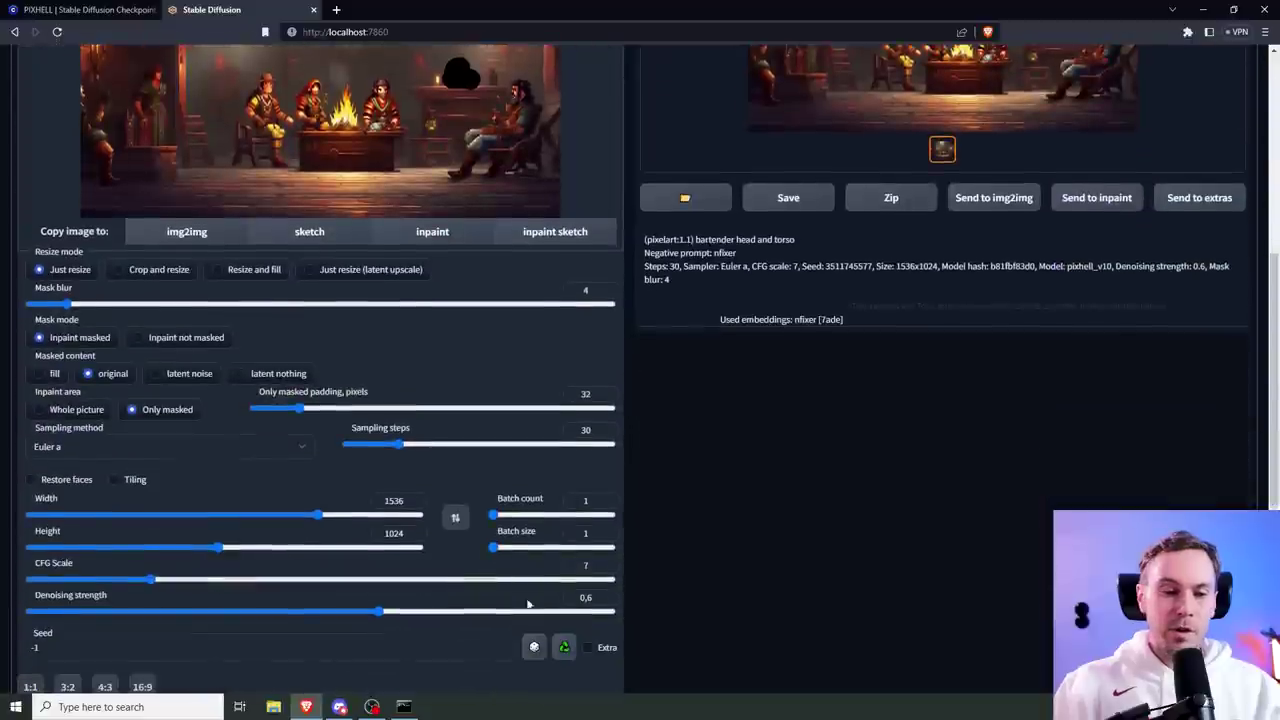
drag(380, 620, 435, 616)
scroll(1034, 337, up, 4)
click(1147, 86)
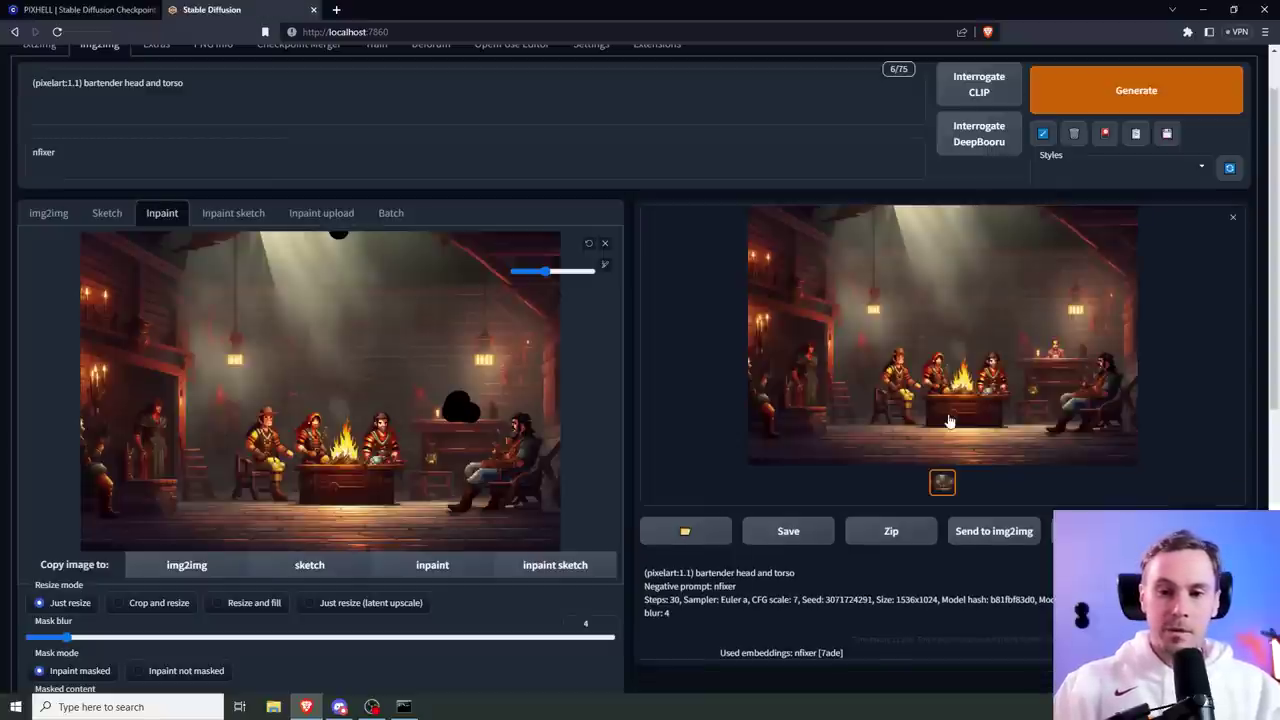
click(950, 421)
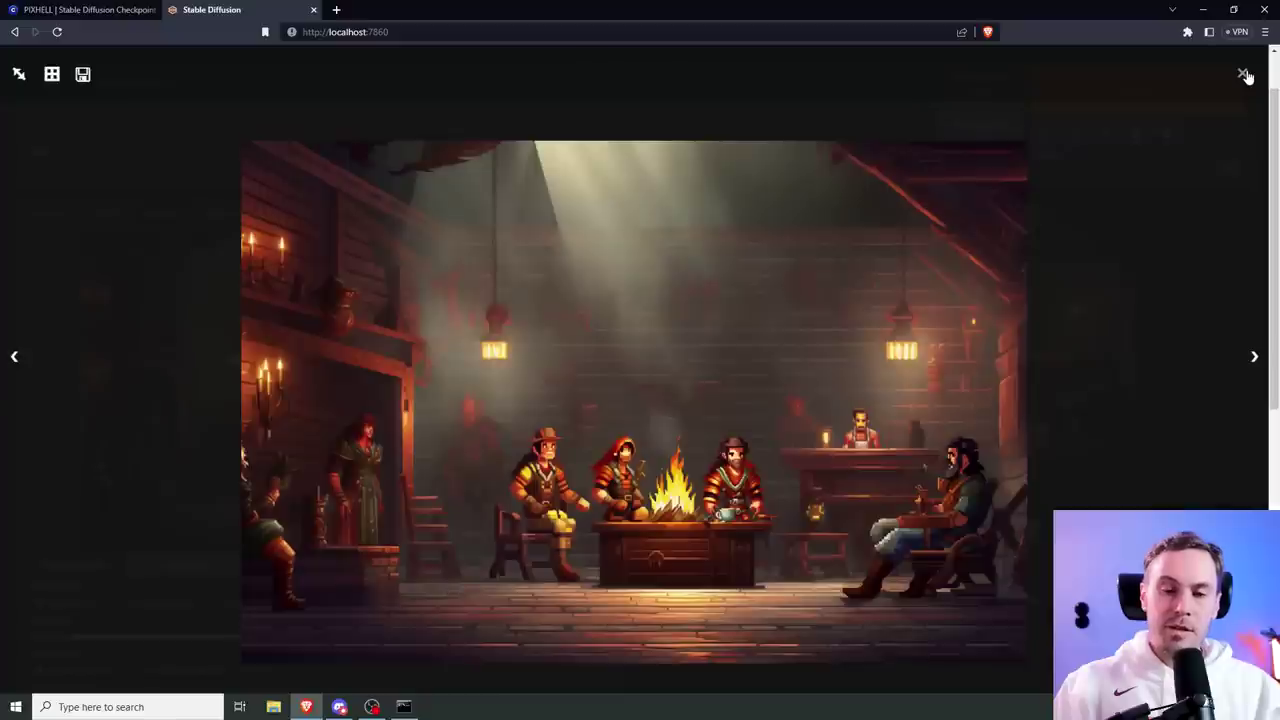
click(1243, 75)
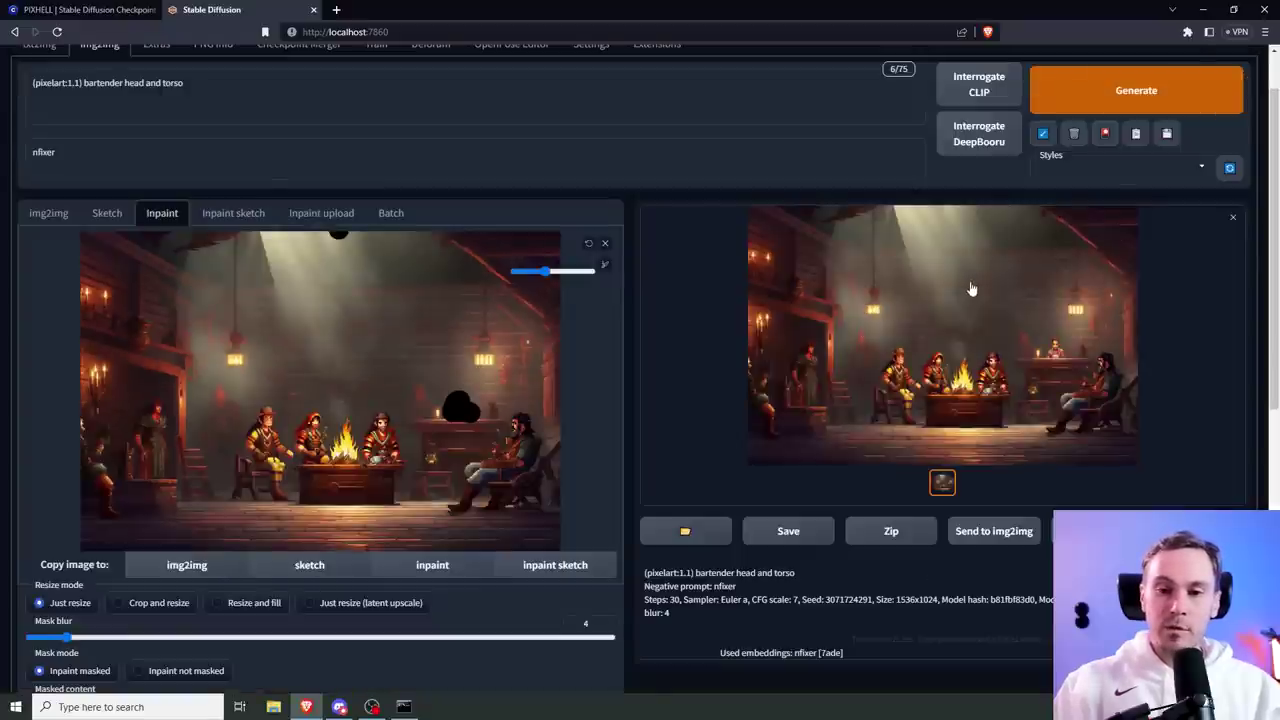
Step: Load the bartender result into the Inpaint canvas and mask the figure at the left edge
drag(976, 292, 314, 334)
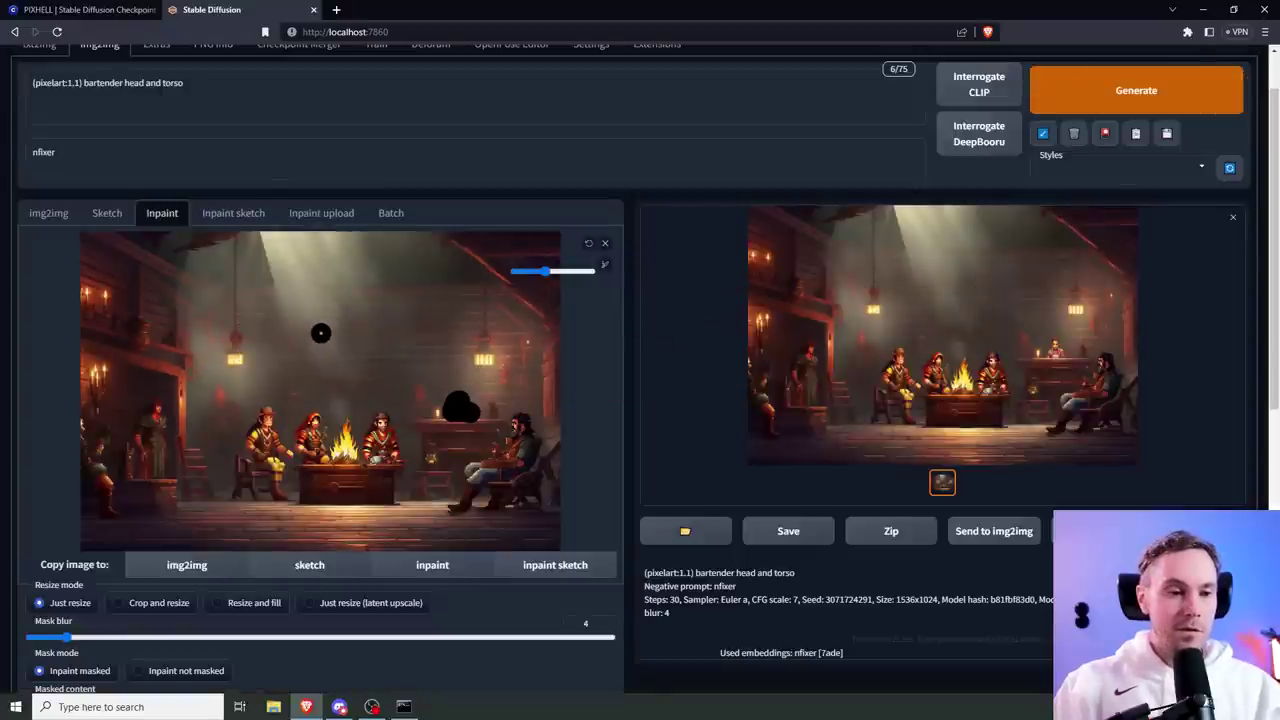
click(589, 245)
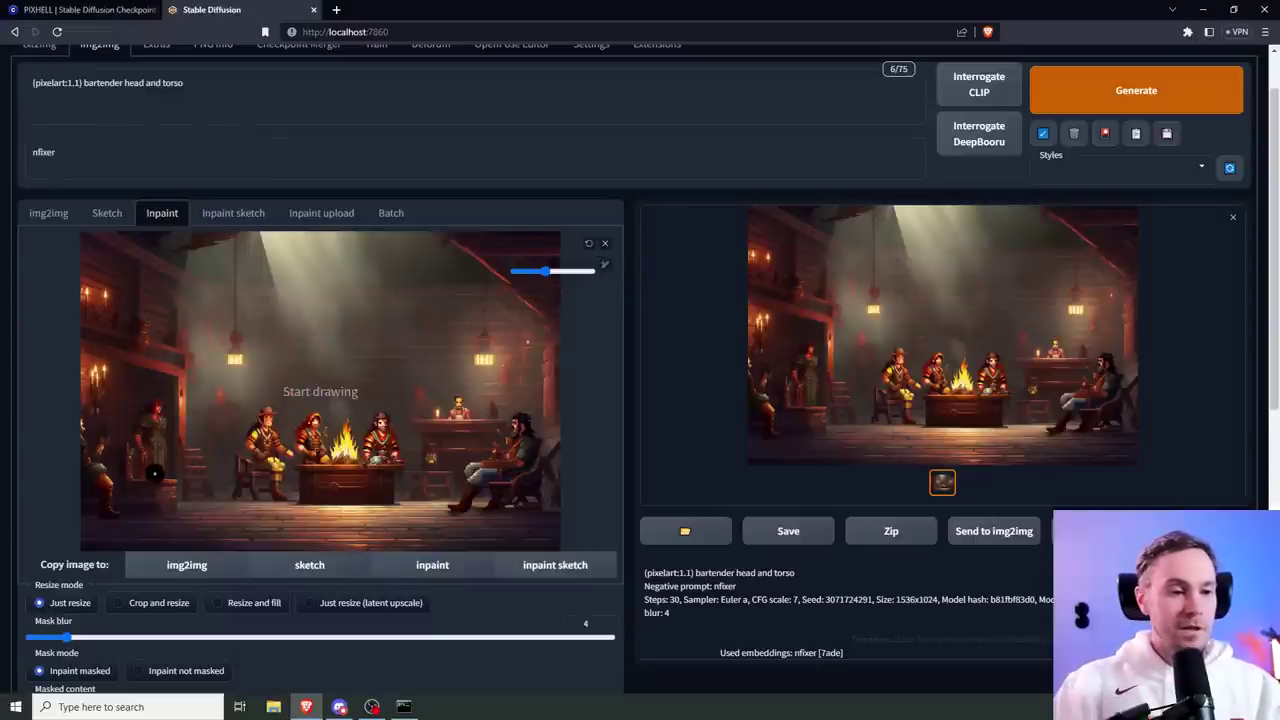
mouse_move(155, 468)
mouse_down()
mouse_move(141, 424)
mouse_move(158, 398)
mouse_move(157, 458)
mouse_up()
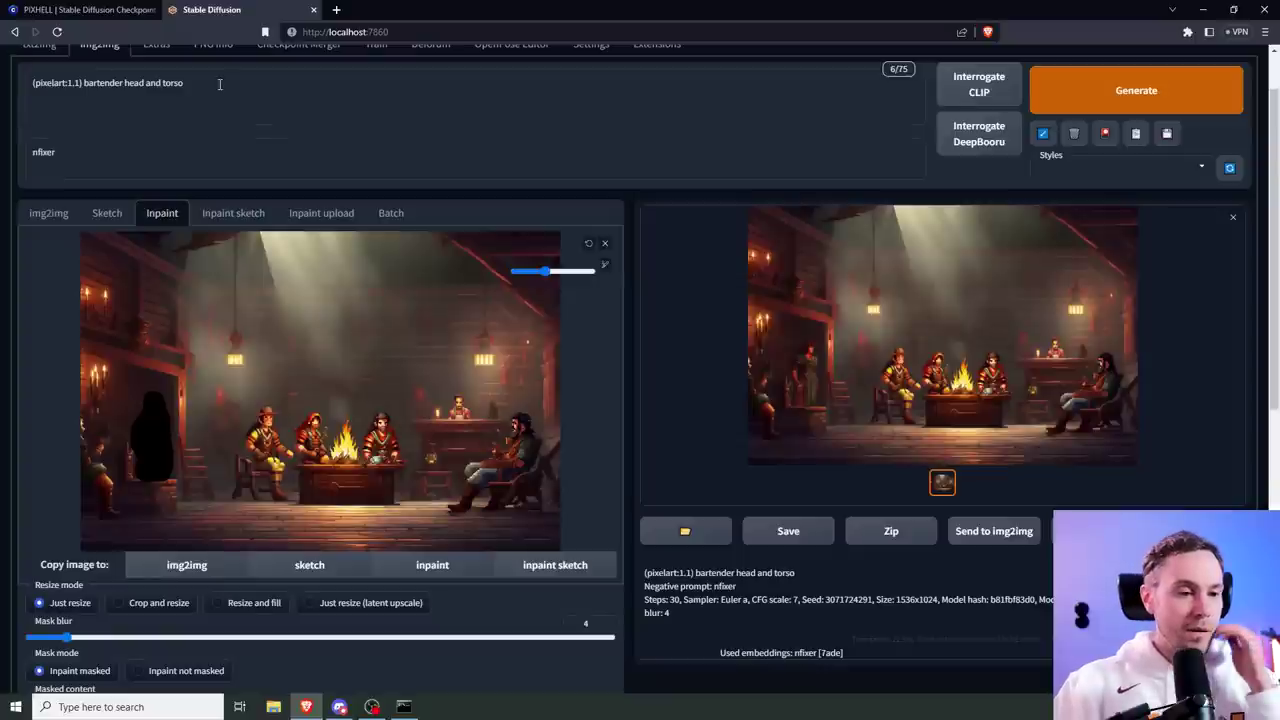
Step: Prompt 'woman adventurer' at denoising 0.6, generate it, and view the result full size
drag(220, 84, 99, 82)
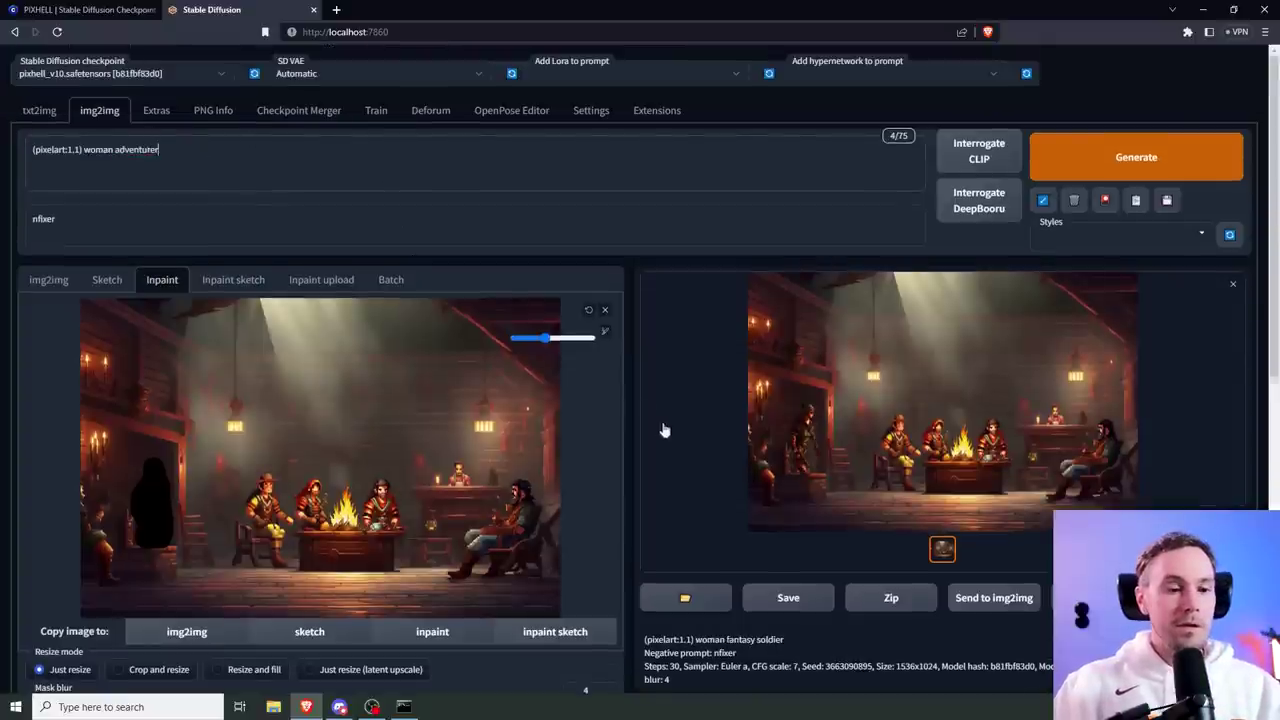
scroll(660, 429, down, 5)
drag(438, 481, 380, 487)
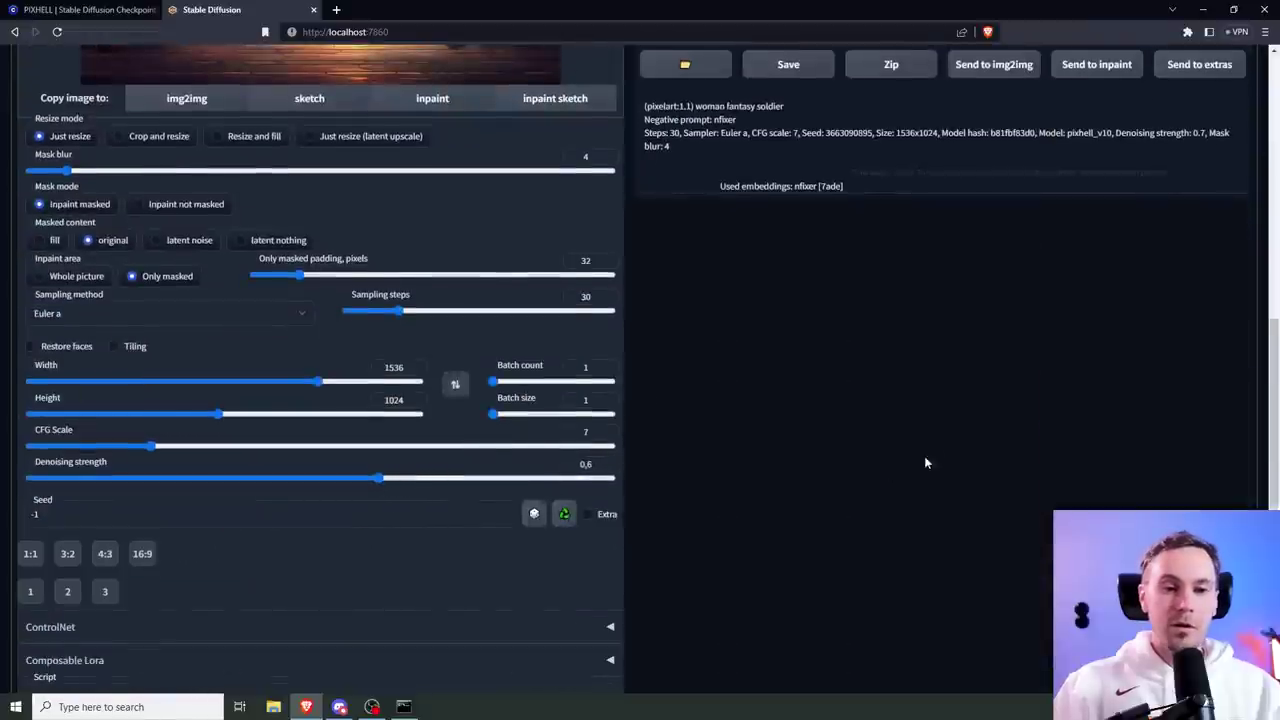
scroll(928, 452, up, 5)
click(1138, 92)
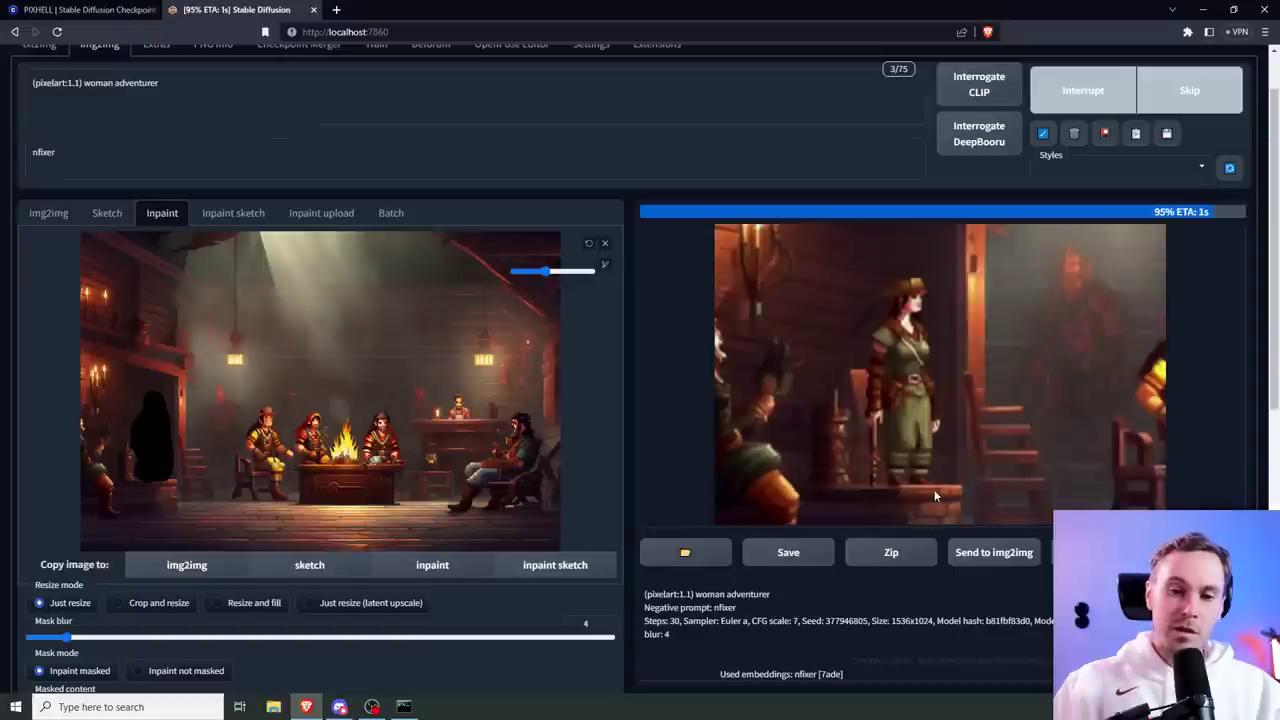
click(974, 452)
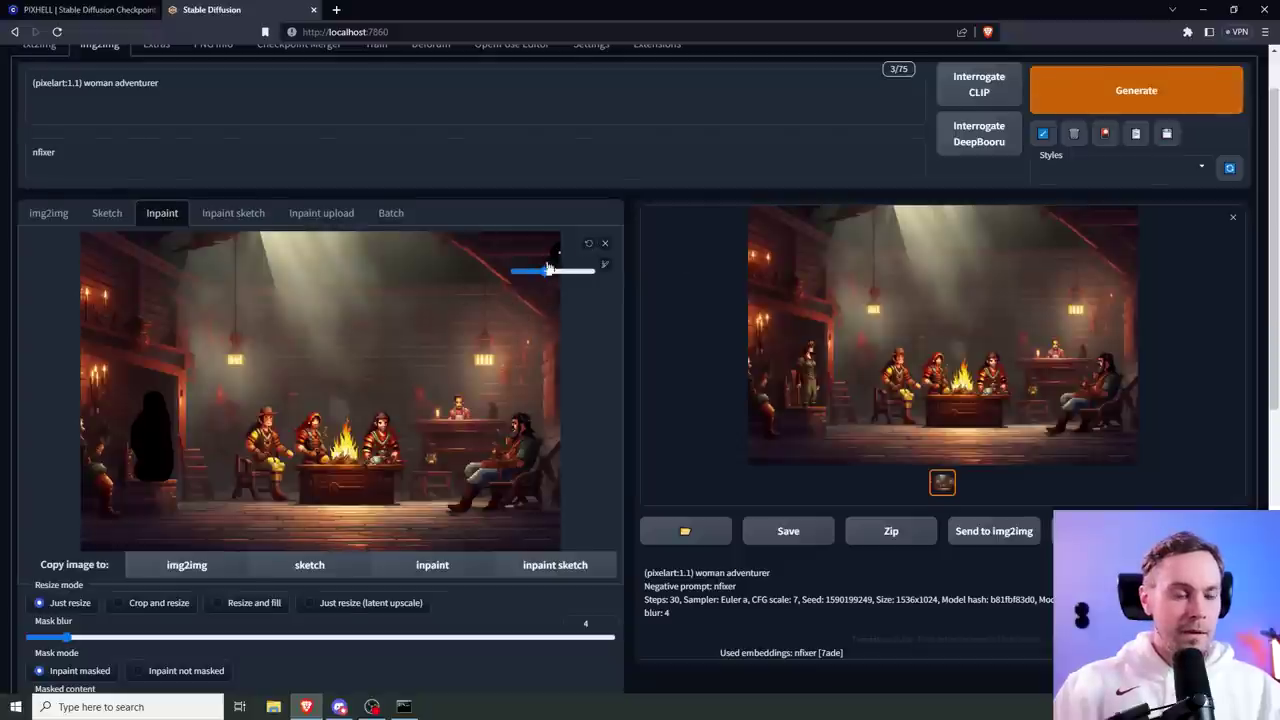
Step: Extend the prompt to 'woman adventurer standing behind table', generate, and inspect the result full size
scroll(459, 295, up, 1)
scroll(343, 320, down, 2)
scroll(197, 152, up, 2)
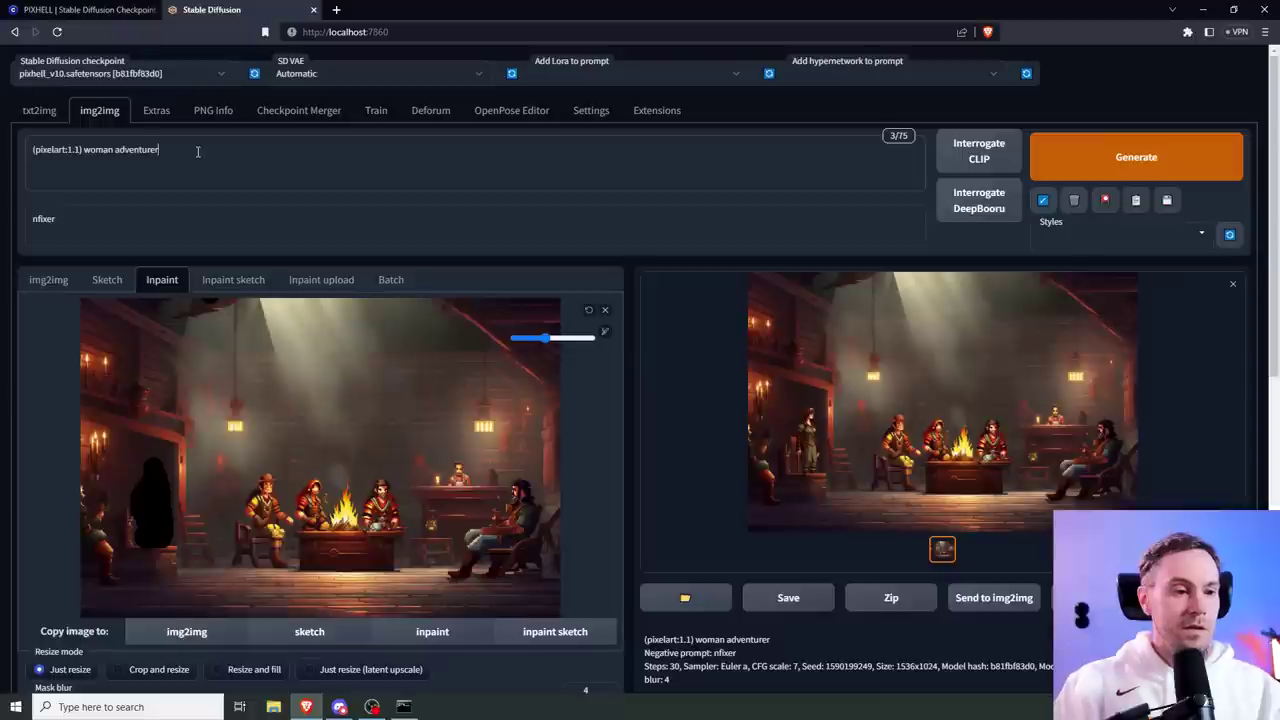
click(197, 152)
text(standing i)
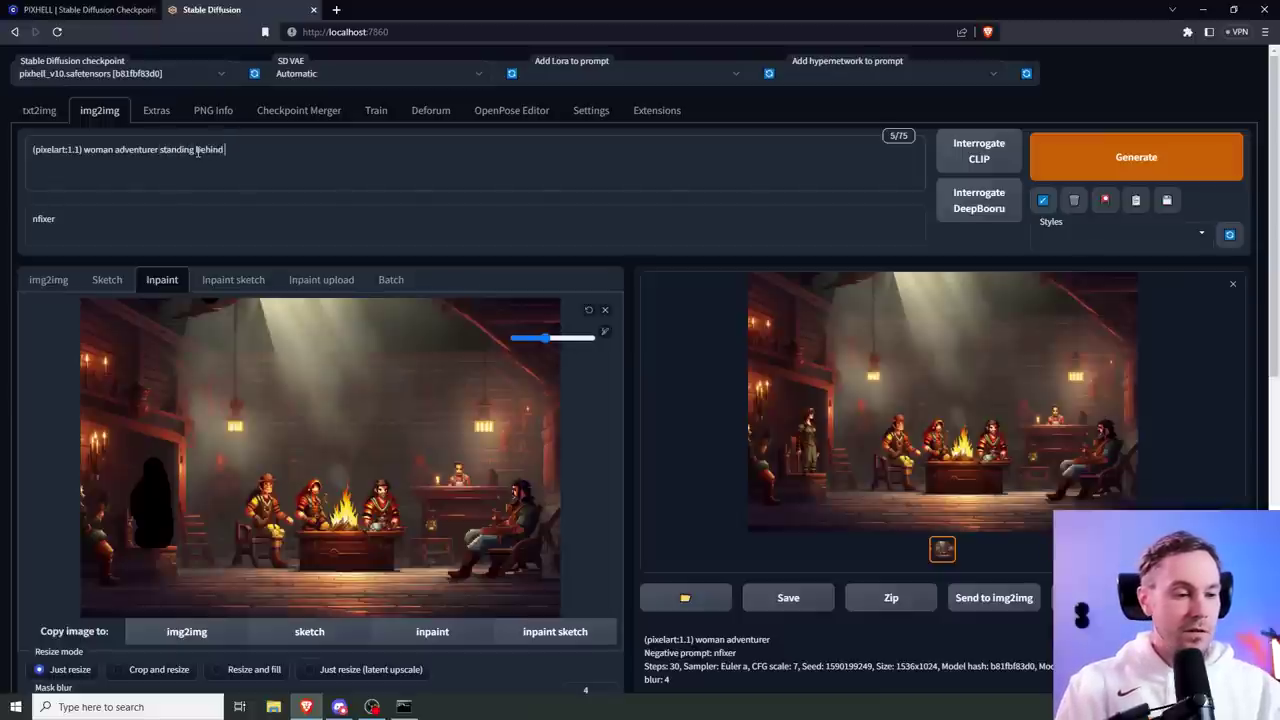
text(ehind tabl)
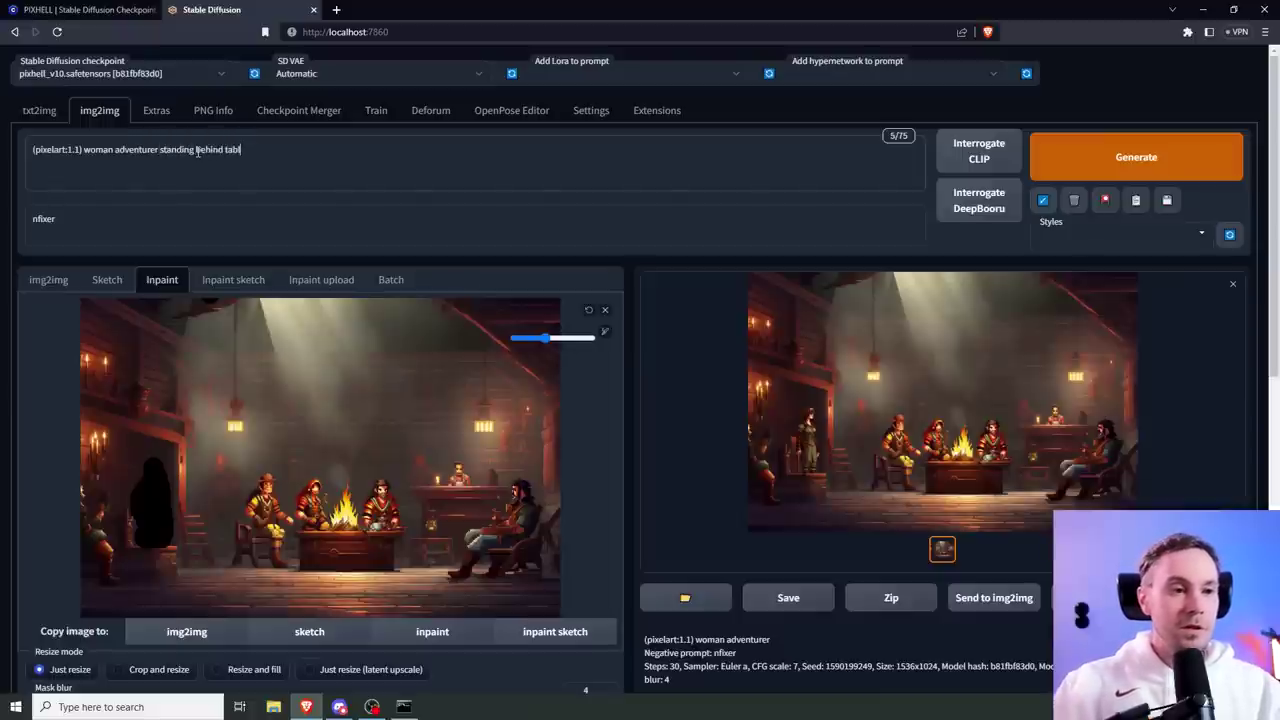
text(e)
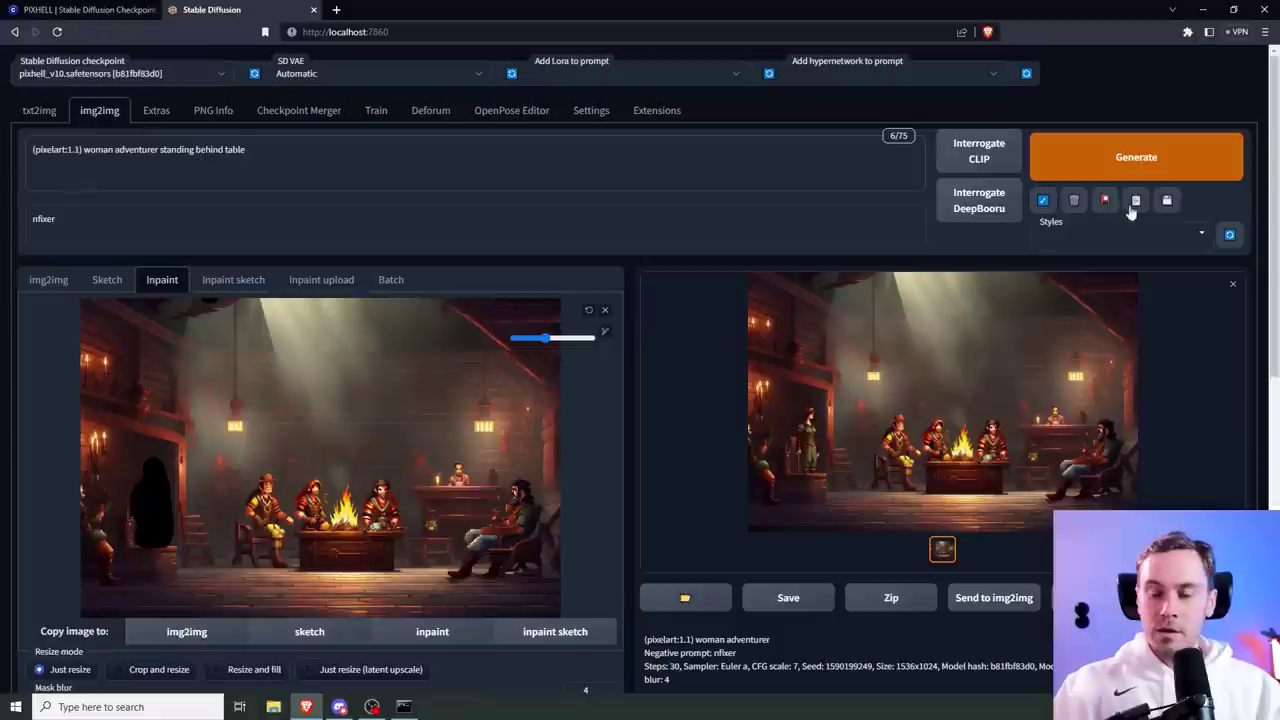
click(1115, 161)
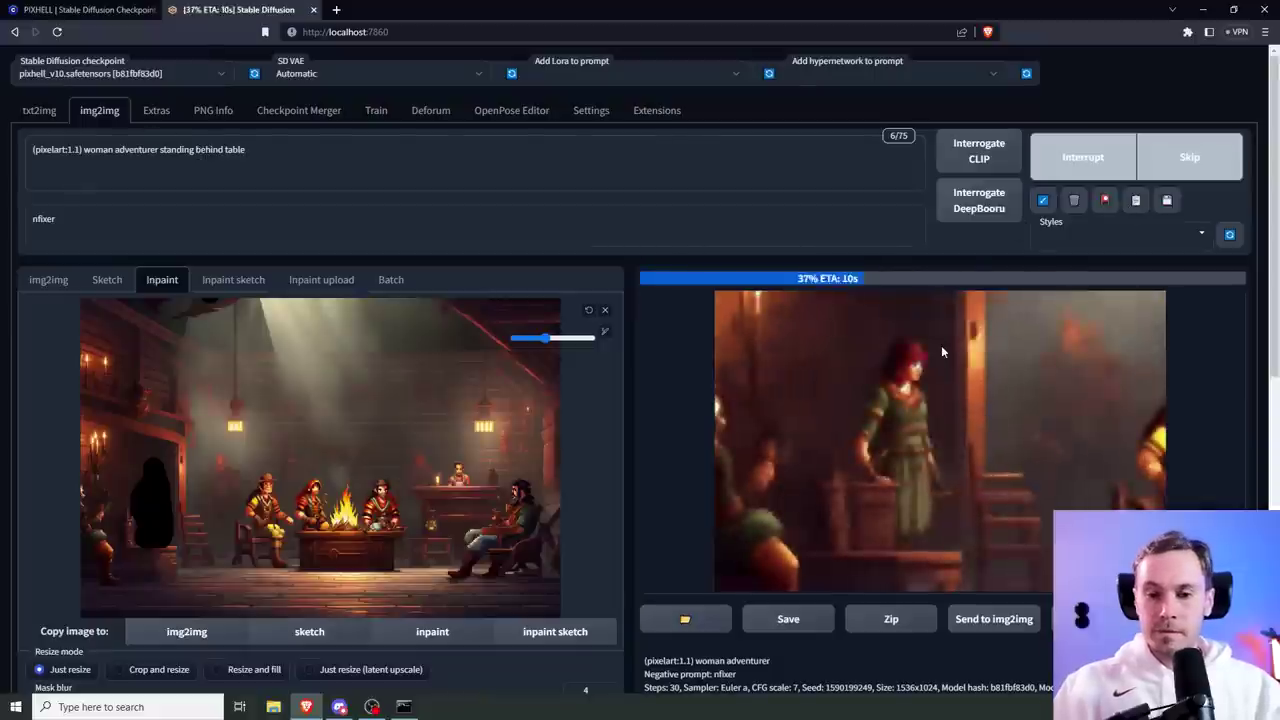
scroll(941, 345, down, 2)
click(900, 321)
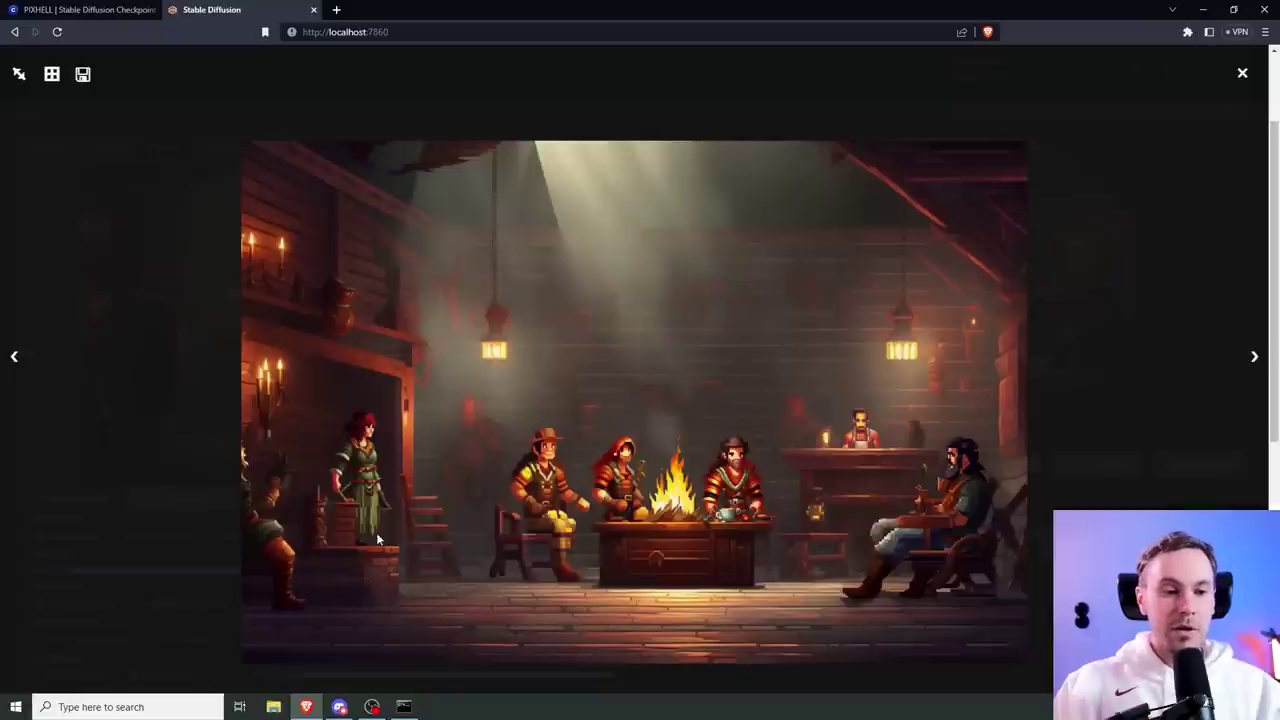
click(1242, 73)
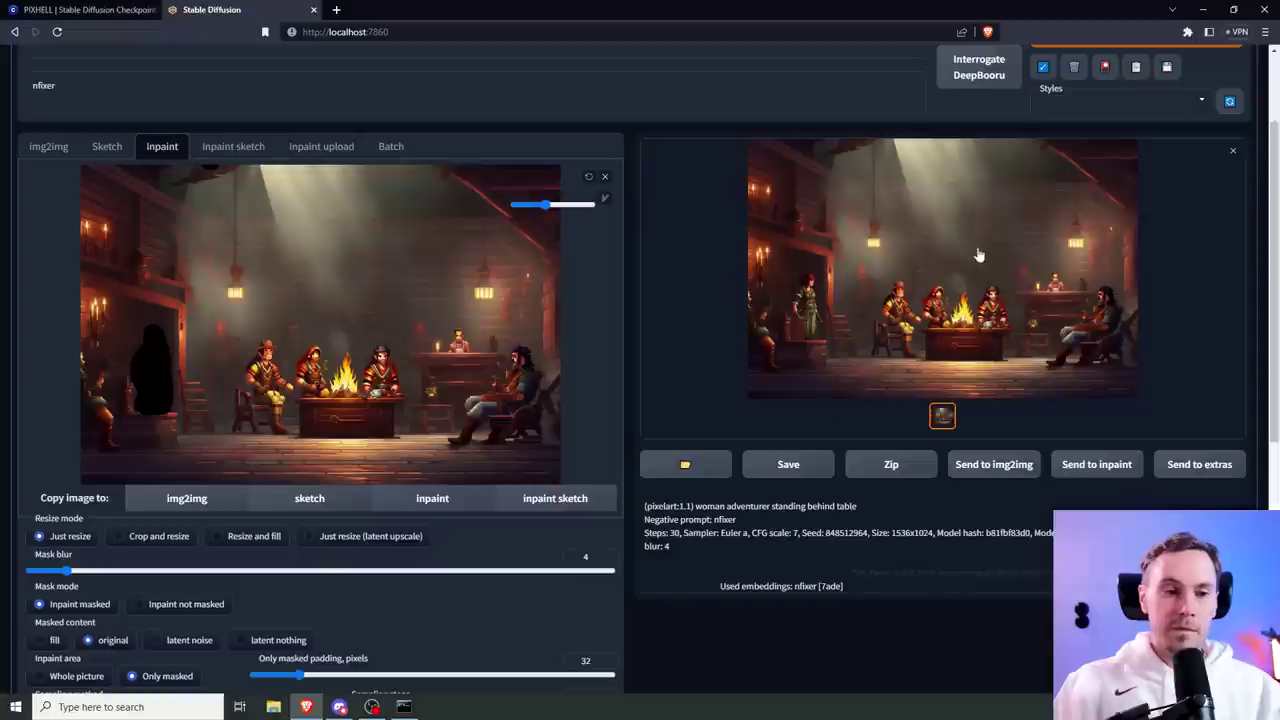
Step: Clear the previous mask and paint a new one over the figure at the far left edge
click(588, 177)
click(478, 7)
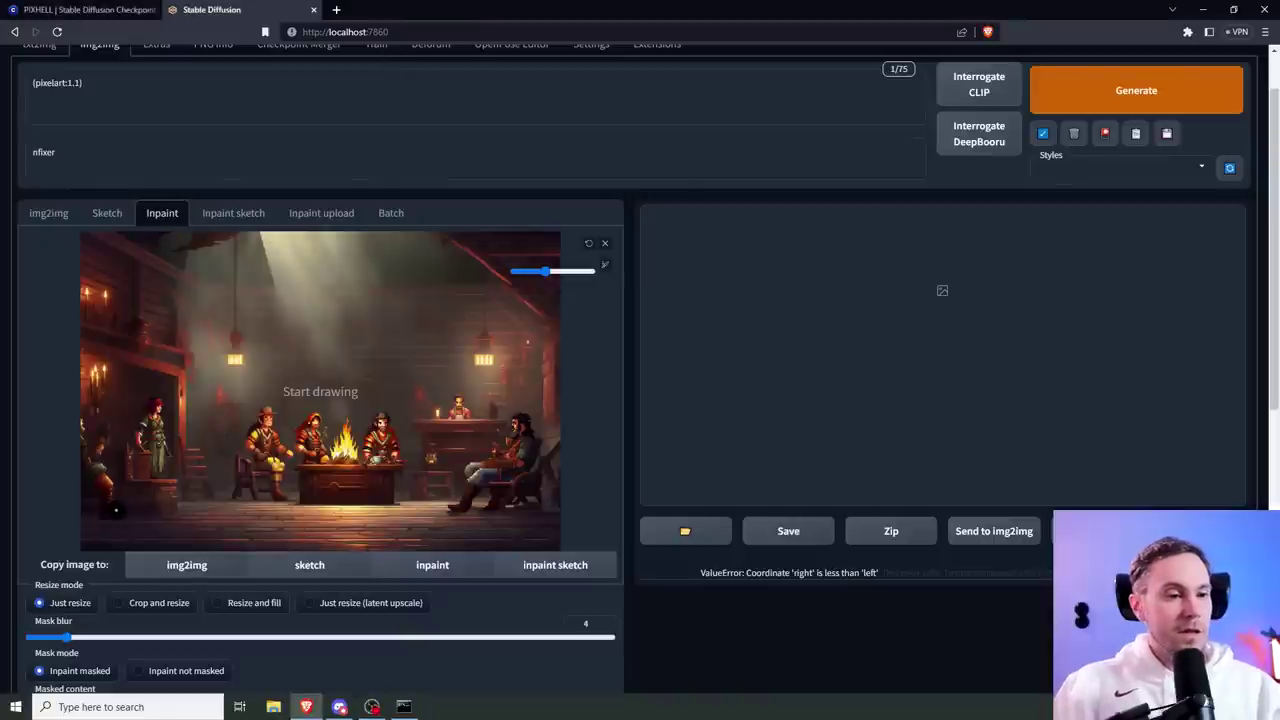
mouse_move(107, 505)
mouse_down()
mouse_move(96, 444)
mouse_move(80, 442)
mouse_up()
Step: Prompt 'adventurer sitting on chair resting', generate the inpaint, and close the preview
click(129, 75)
text(man sitting on)
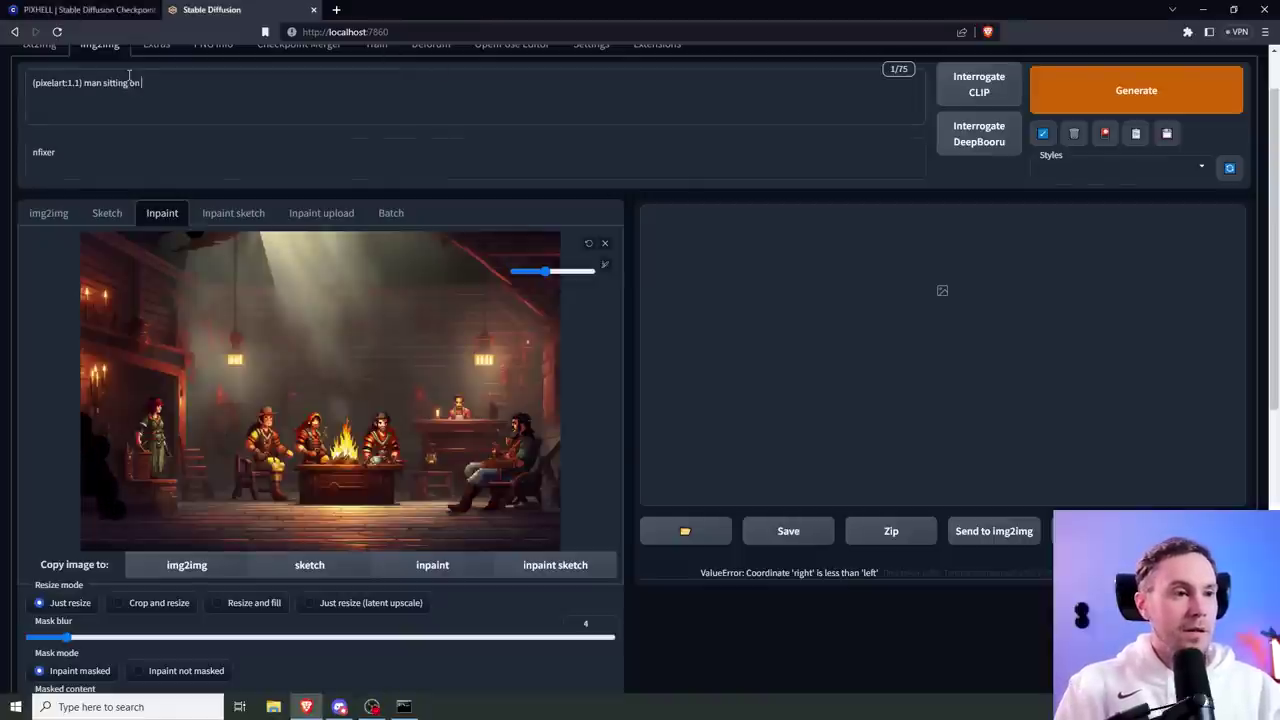
text(g)
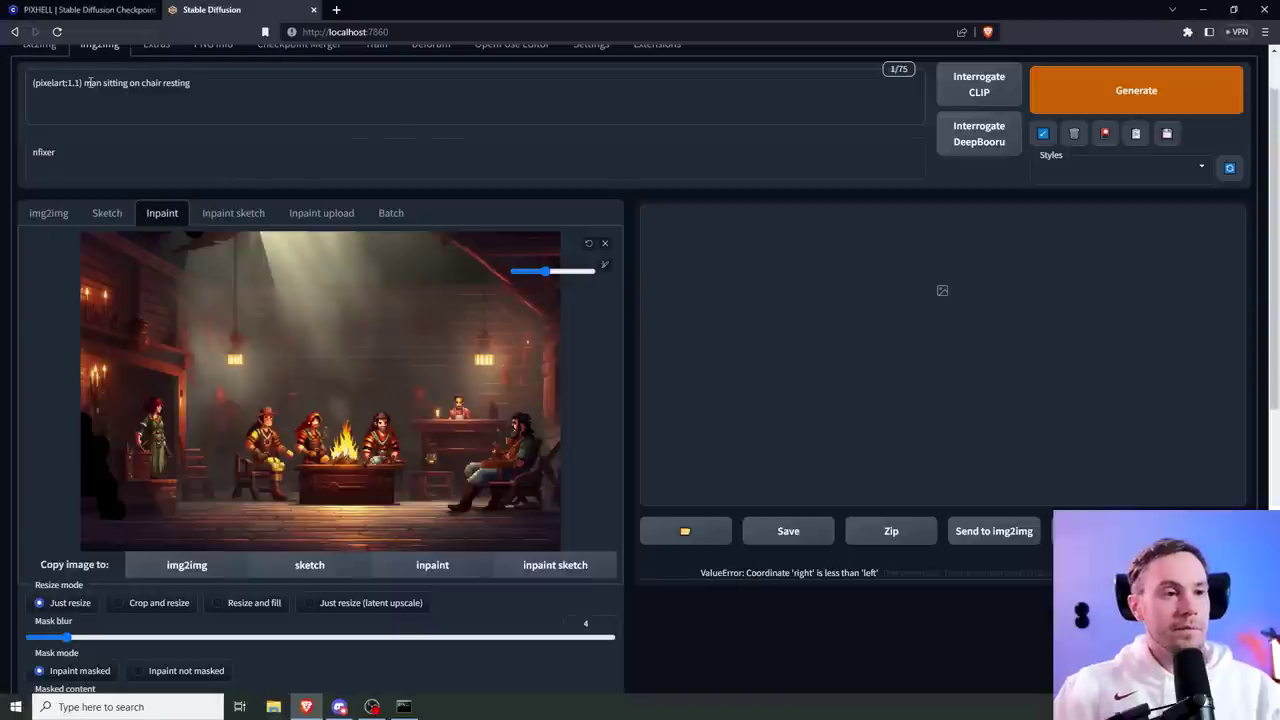
double_click(93, 83)
text(adventurer)
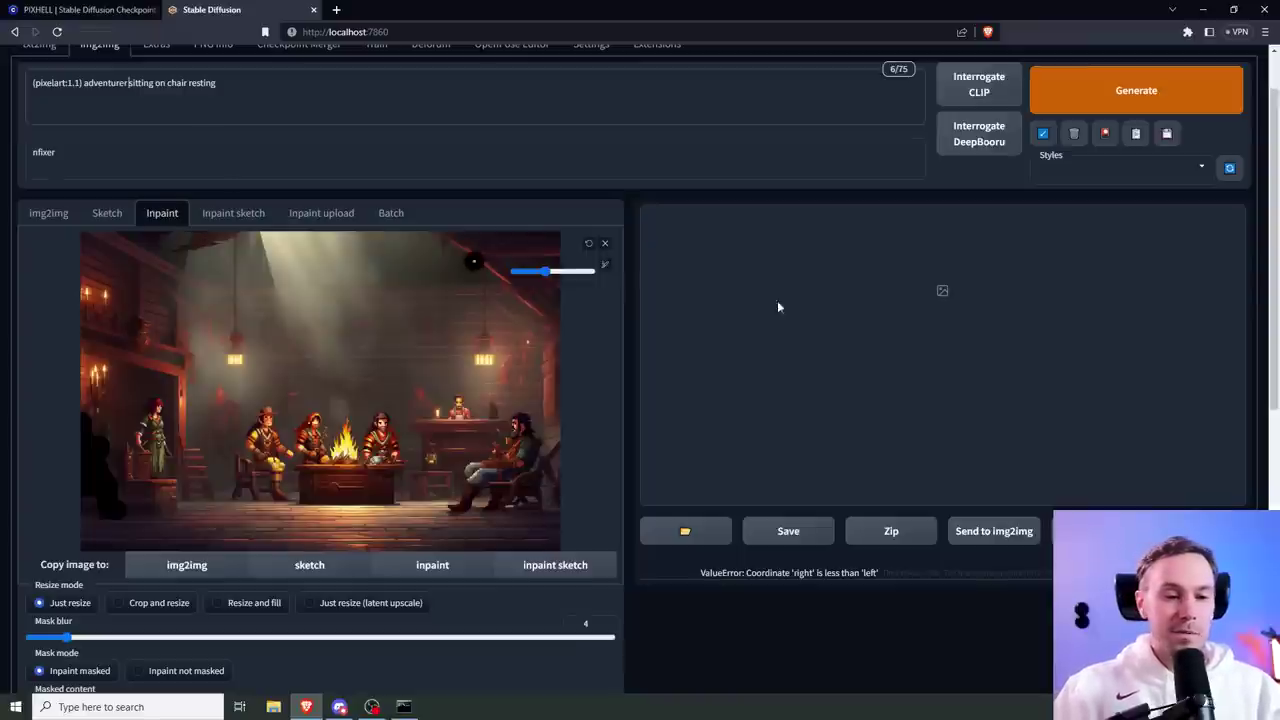
scroll(934, 222, up, 1)
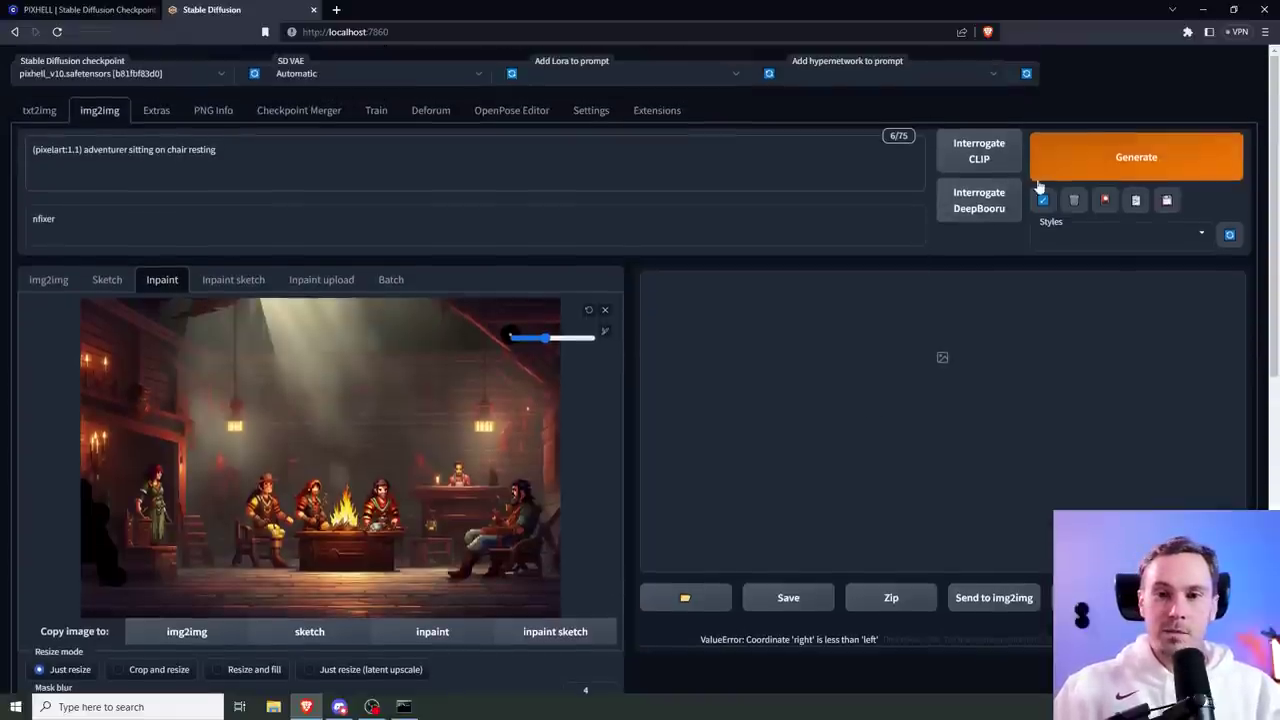
click(1128, 159)
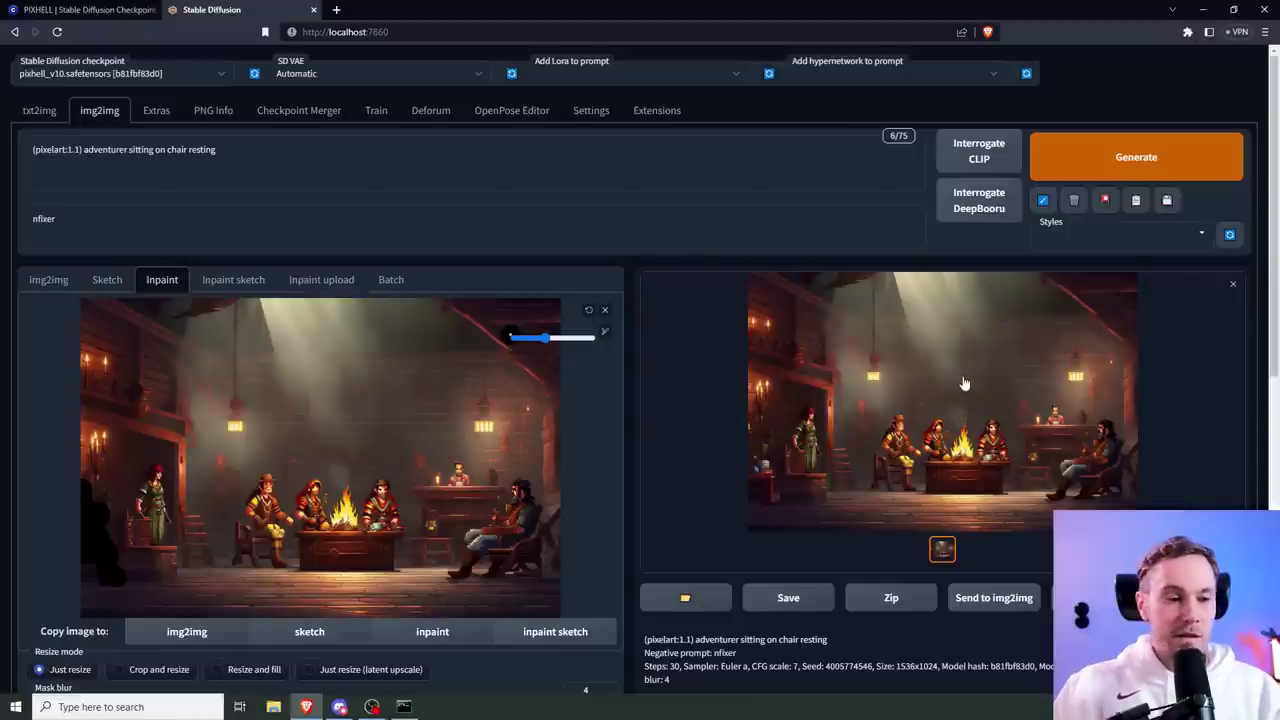
click(1233, 284)
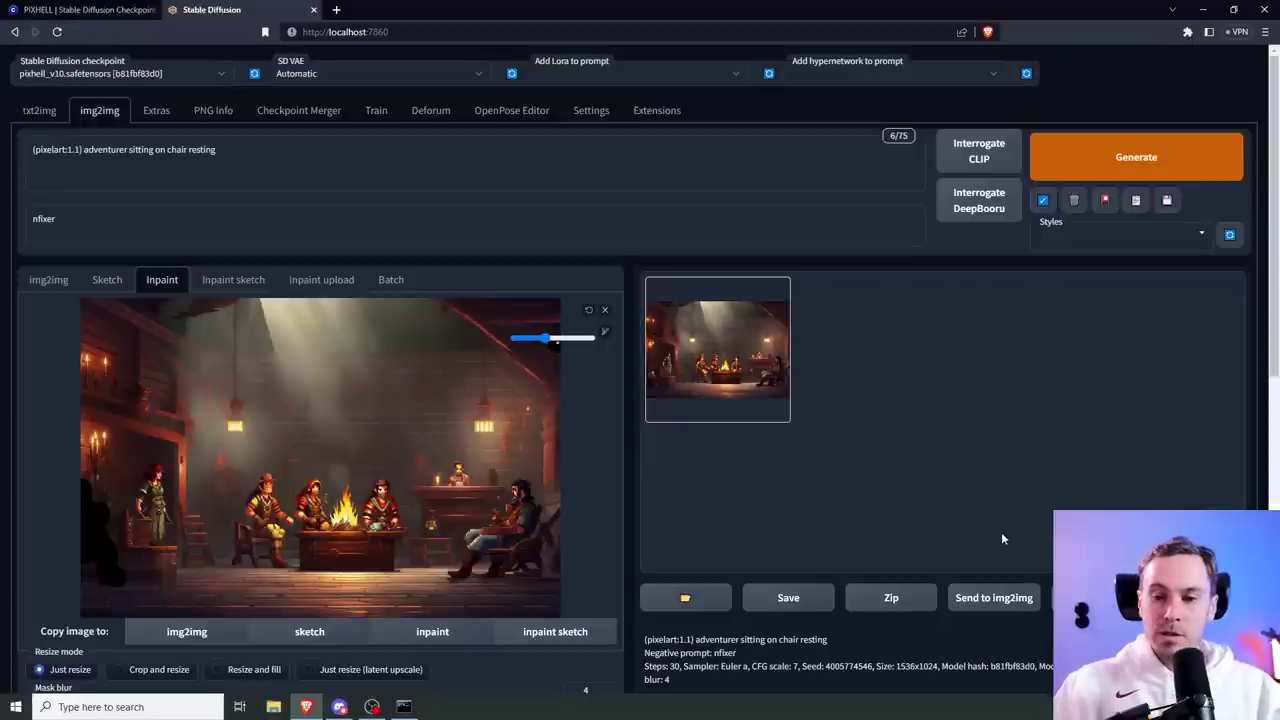
Step: Load the latest tavern result into the Inpaint sketch canvas and reveal the brush settings
click(233, 280)
mouse_move(717, 349)
mouse_down()
mouse_move(434, 371)
mouse_move(400, 390)
mouse_up()
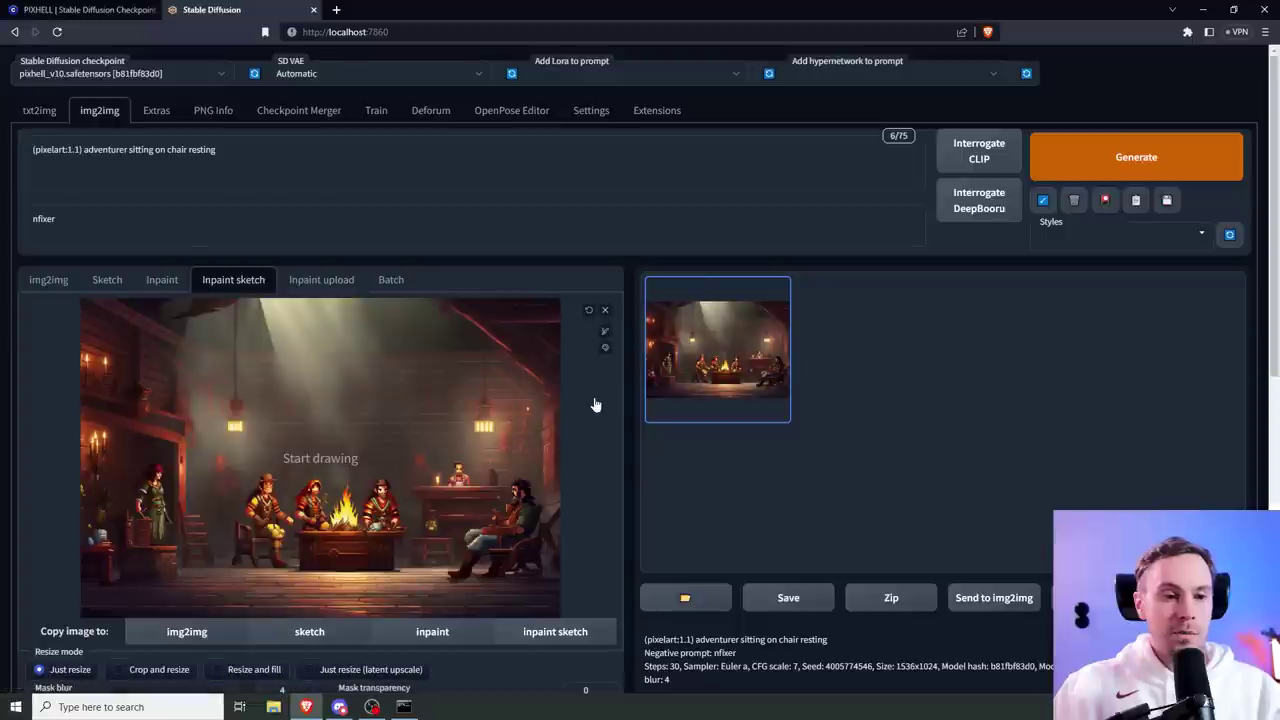
click(605, 335)
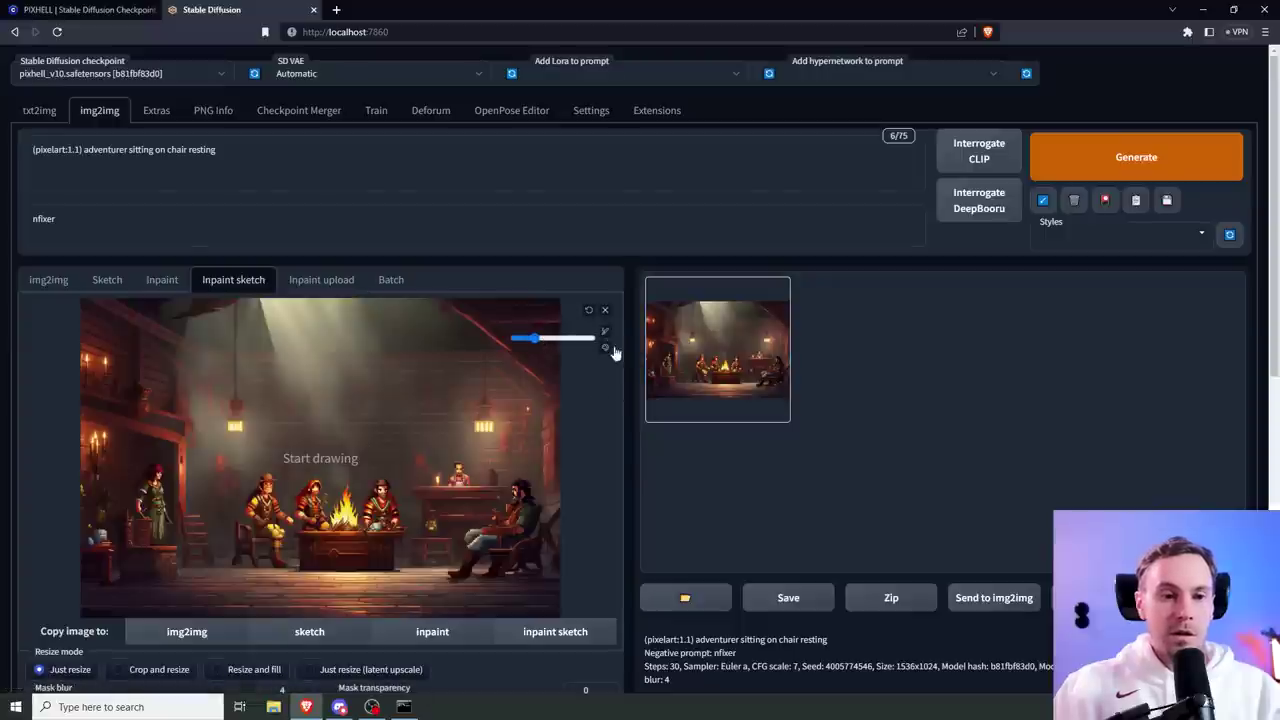
click(605, 350)
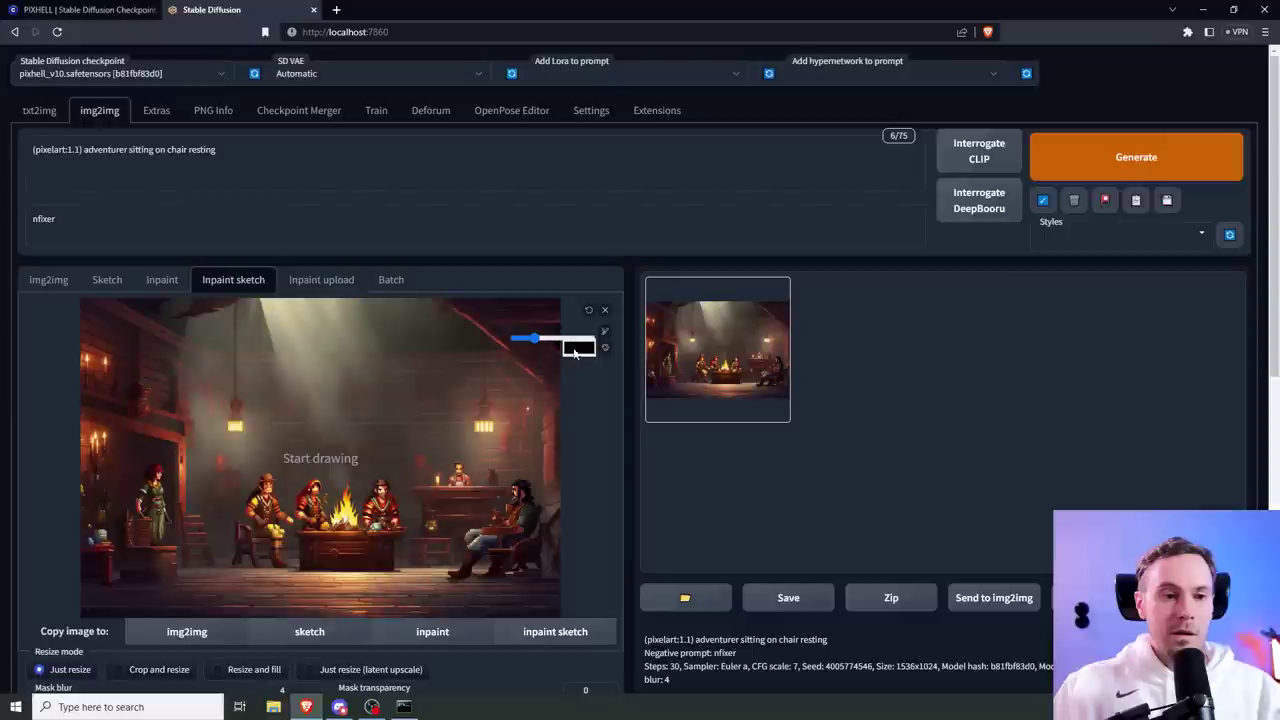
Step: Sample a lamp's glow as the sketch brush colour, then copy the image to Inpaint
click(576, 348)
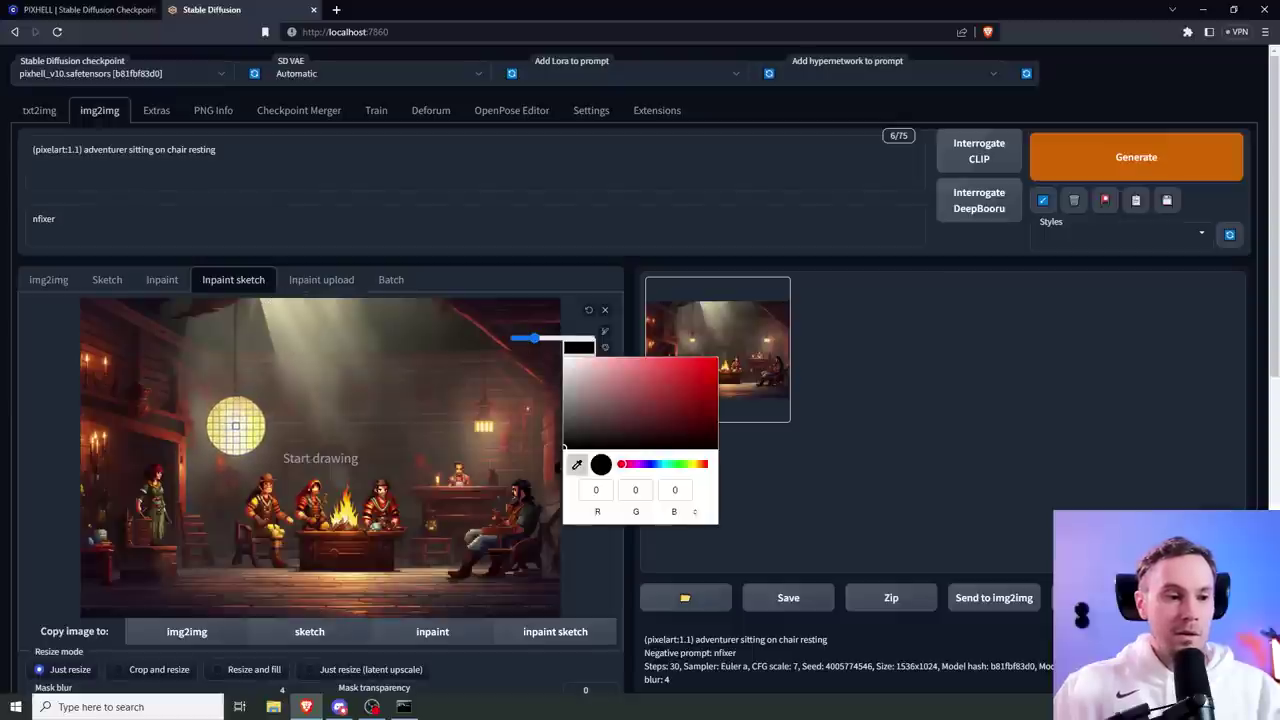
click(238, 424)
click(512, 341)
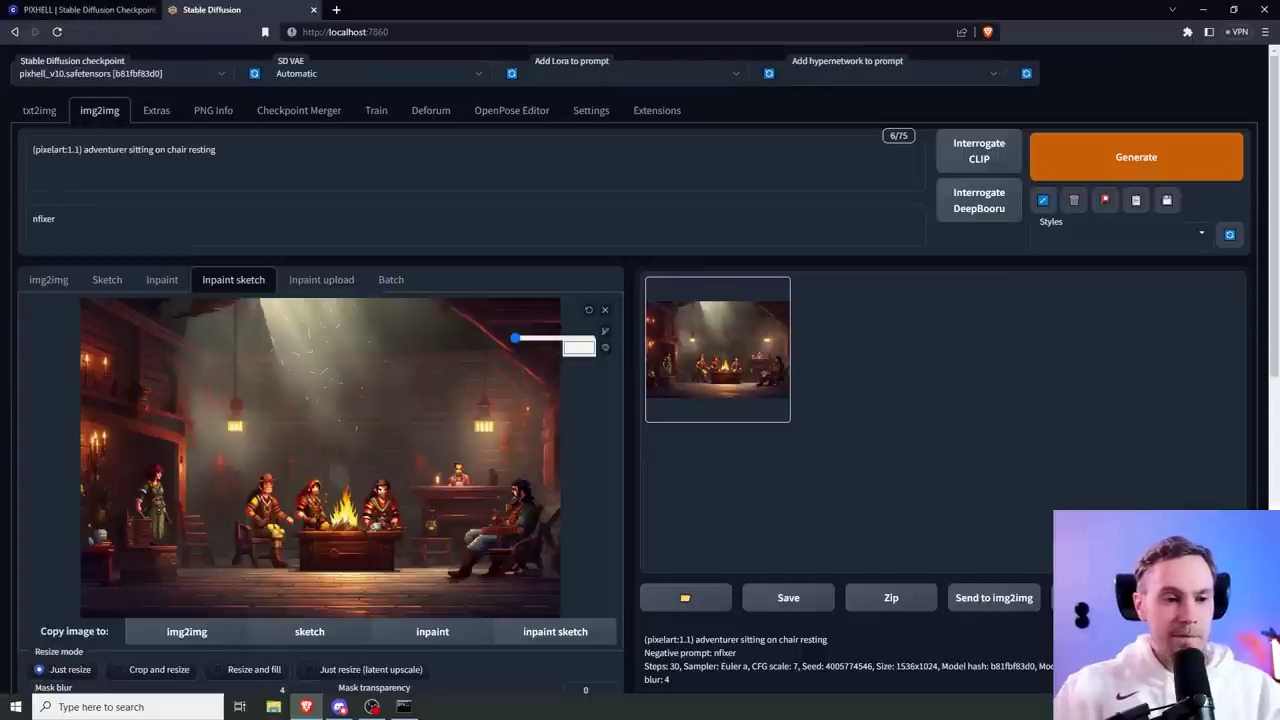
click(451, 638)
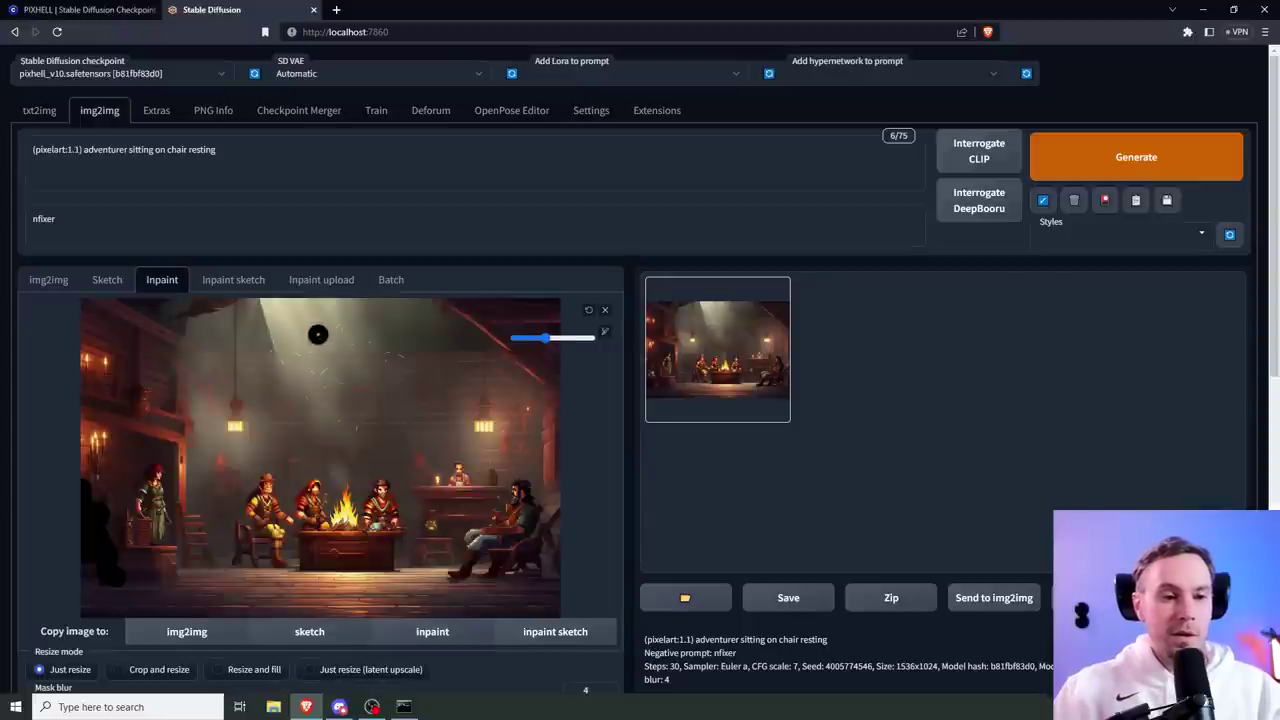
Step: Mask the upper-middle light-beam area with a maximum-size brush and inspect the flying-dust result full-screen
drag(258, 303, 300, 403)
drag(545, 338, 591, 338)
mouse_move(312, 362)
mouse_down()
mouse_move(319, 398)
mouse_move(338, 407)
mouse_move(358, 373)
mouse_move(380, 367)
mouse_move(350, 326)
mouse_move(294, 304)
mouse_move(305, 344)
mouse_move(367, 337)
mouse_up()
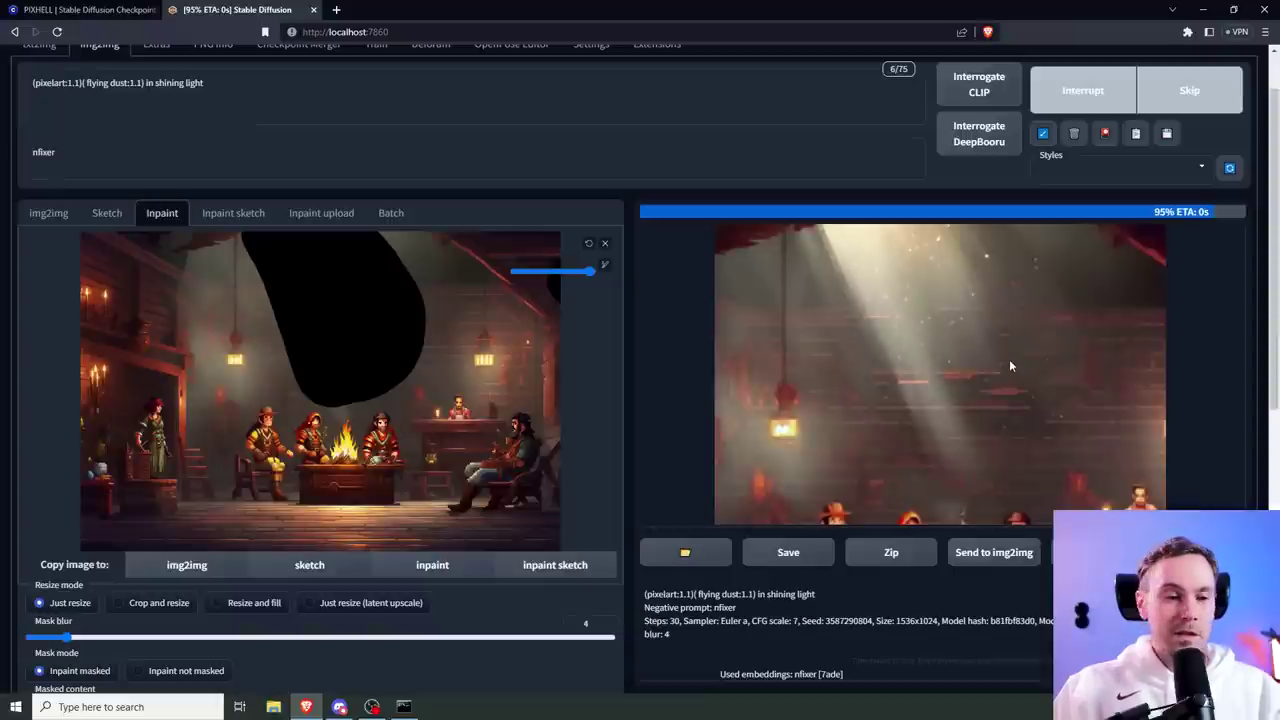
click(948, 285)
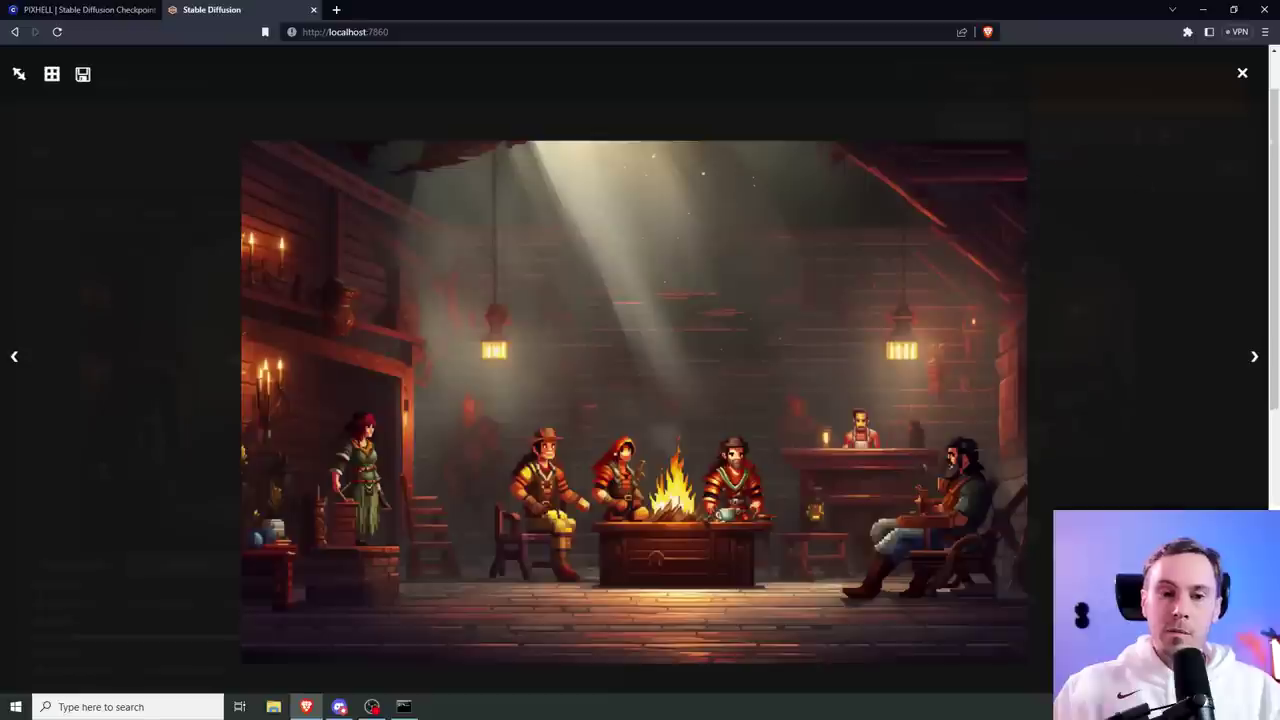
click(1242, 76)
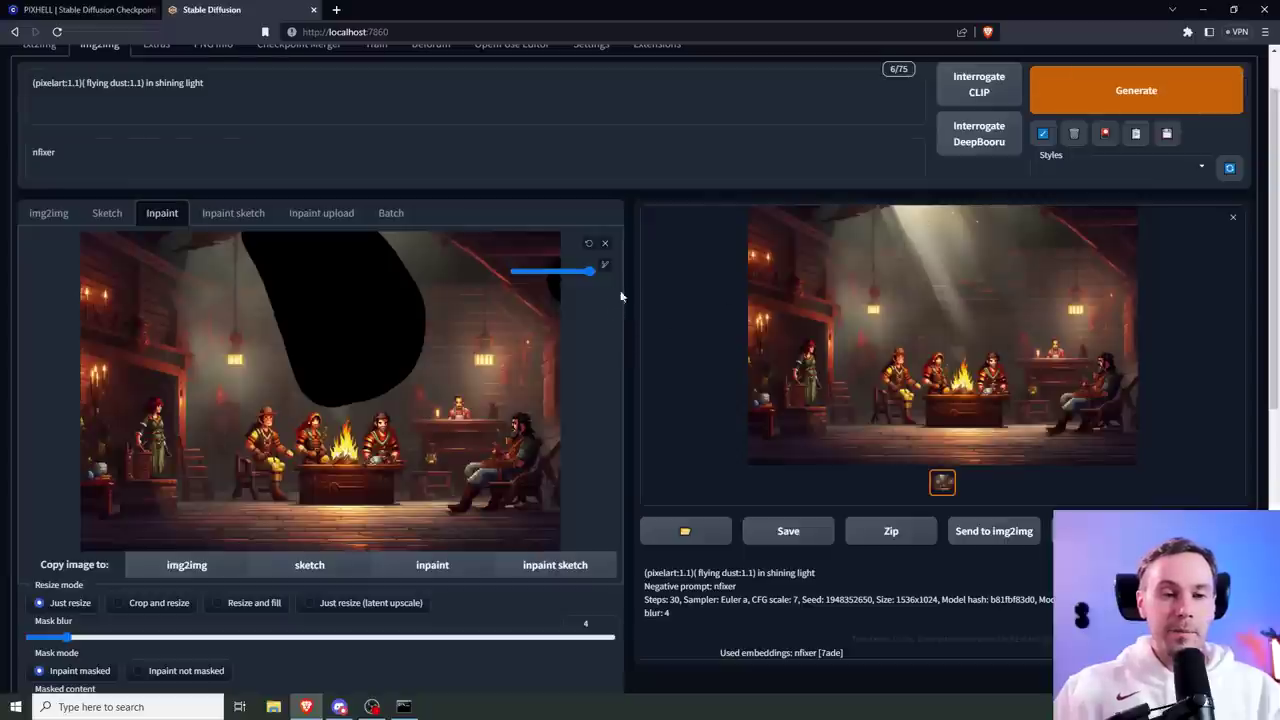
Step: Switch to Inpaint sketch to dab light-coloured dots around the two hanging lamps
click(229, 218)
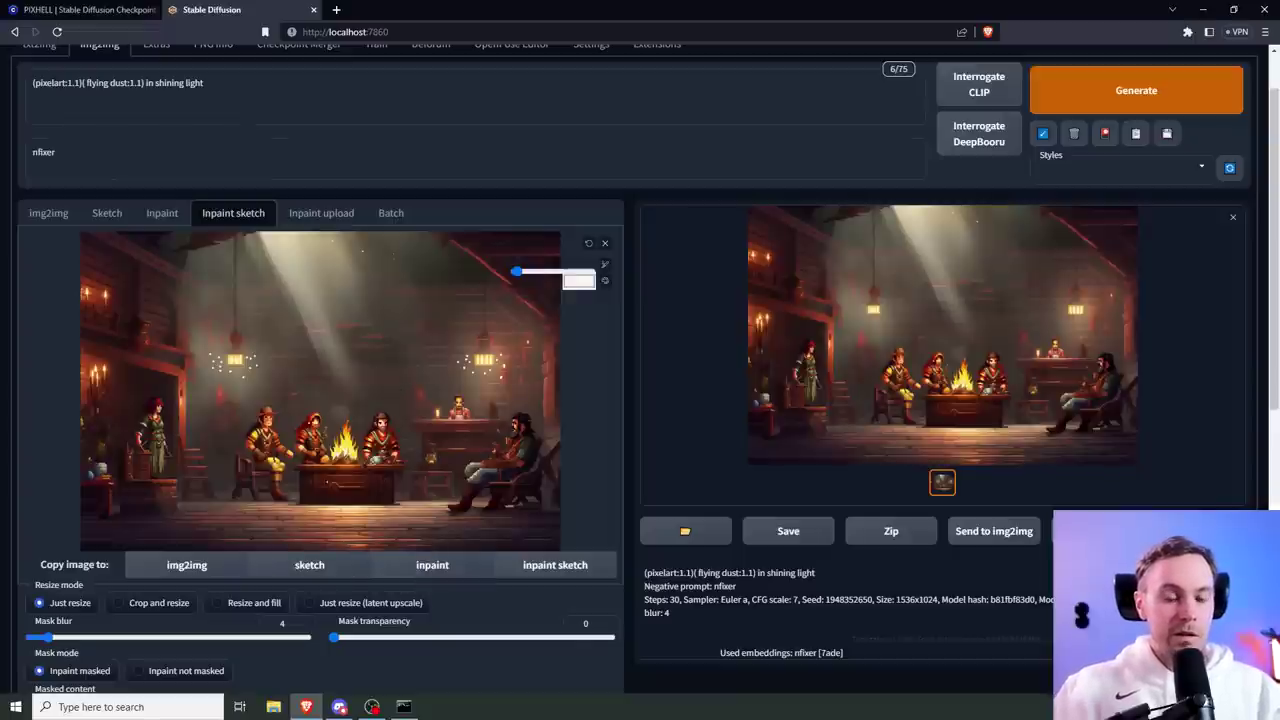
Step: Copy the sketched image to Inpaint, clear the old mask, and mask both hanging lamps
click(433, 566)
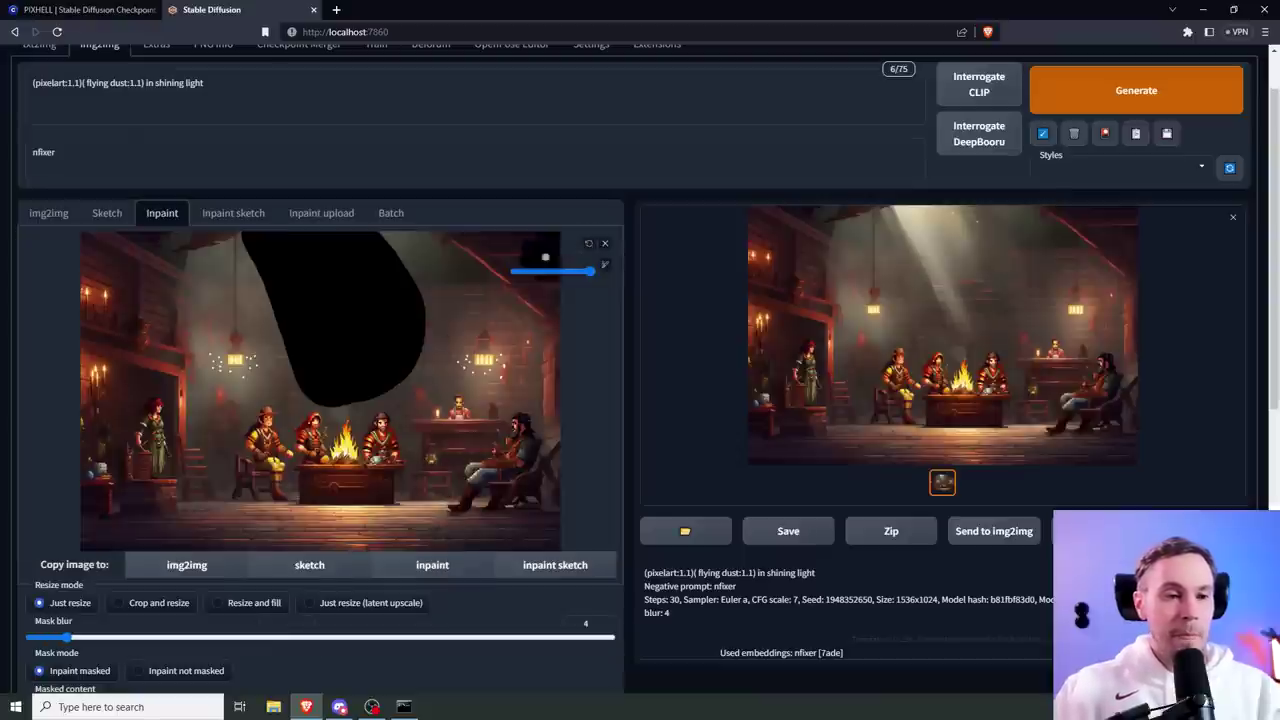
click(589, 245)
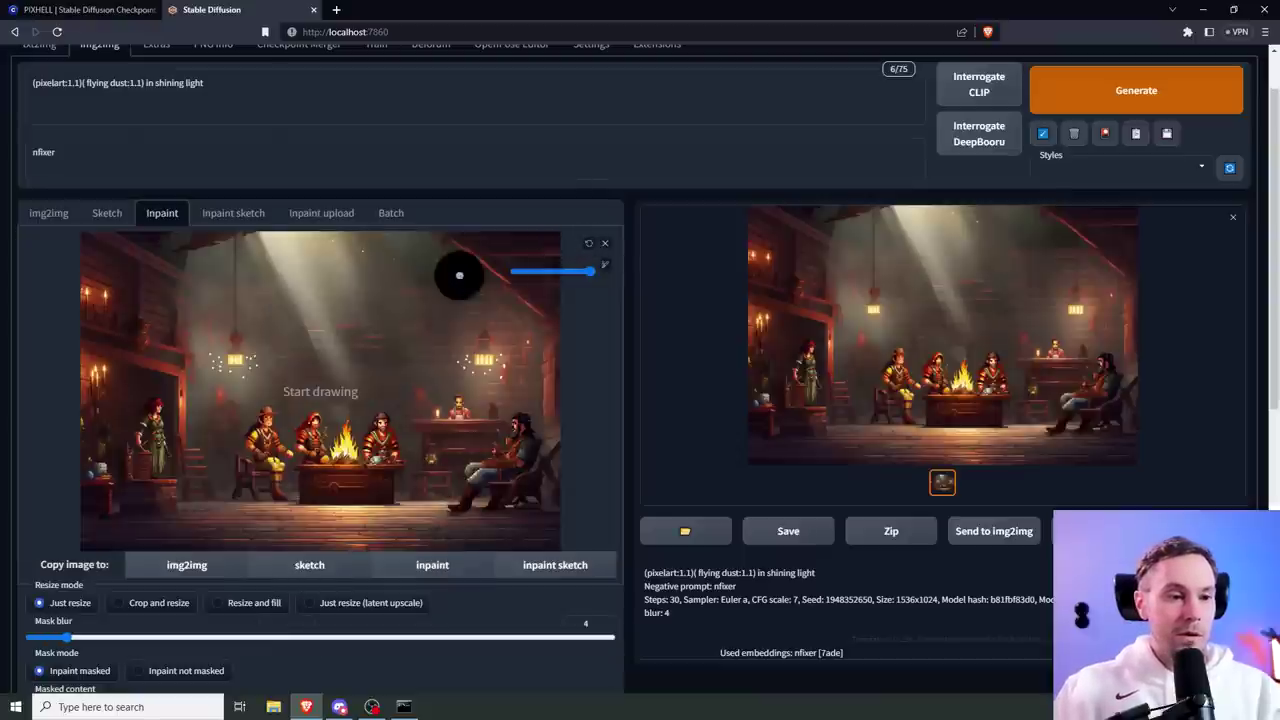
drag(247, 363, 223, 363)
drag(490, 363, 456, 363)
Step: Replace the lighting words with 'tavern light' and generate new lamps
drag(204, 82, 146, 82)
text(tavern light)
key(Left)
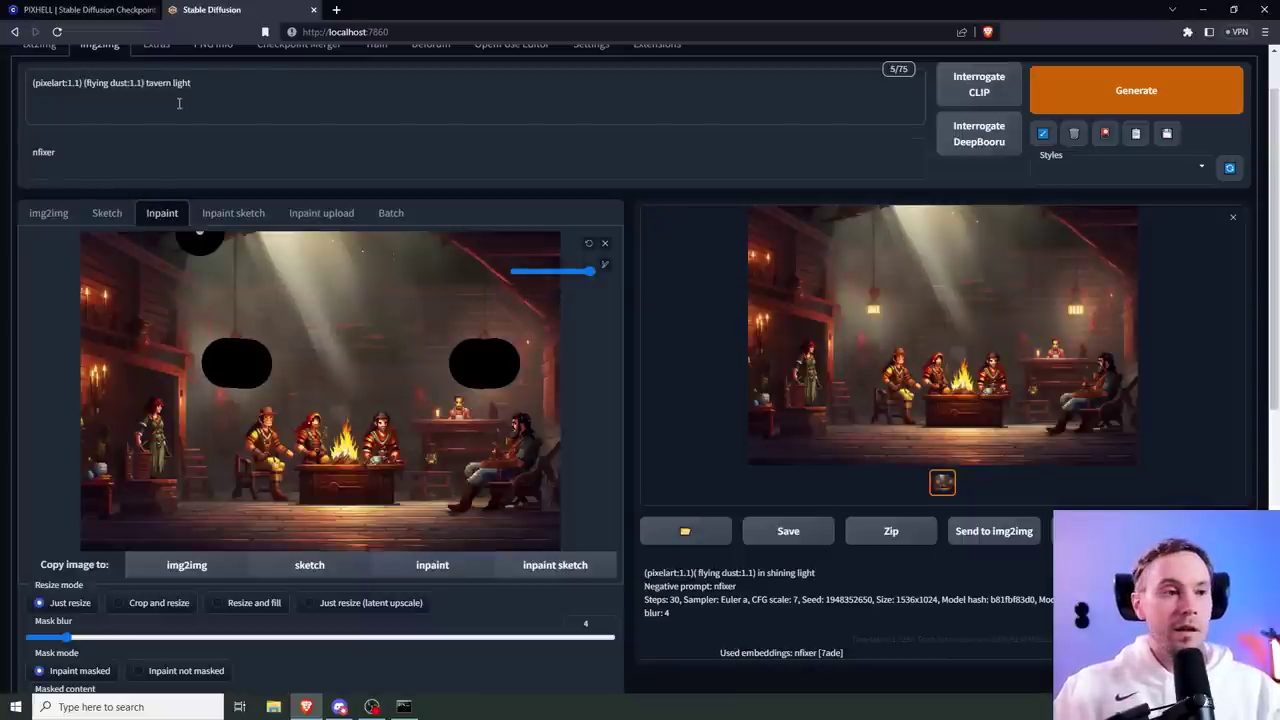
click(1127, 92)
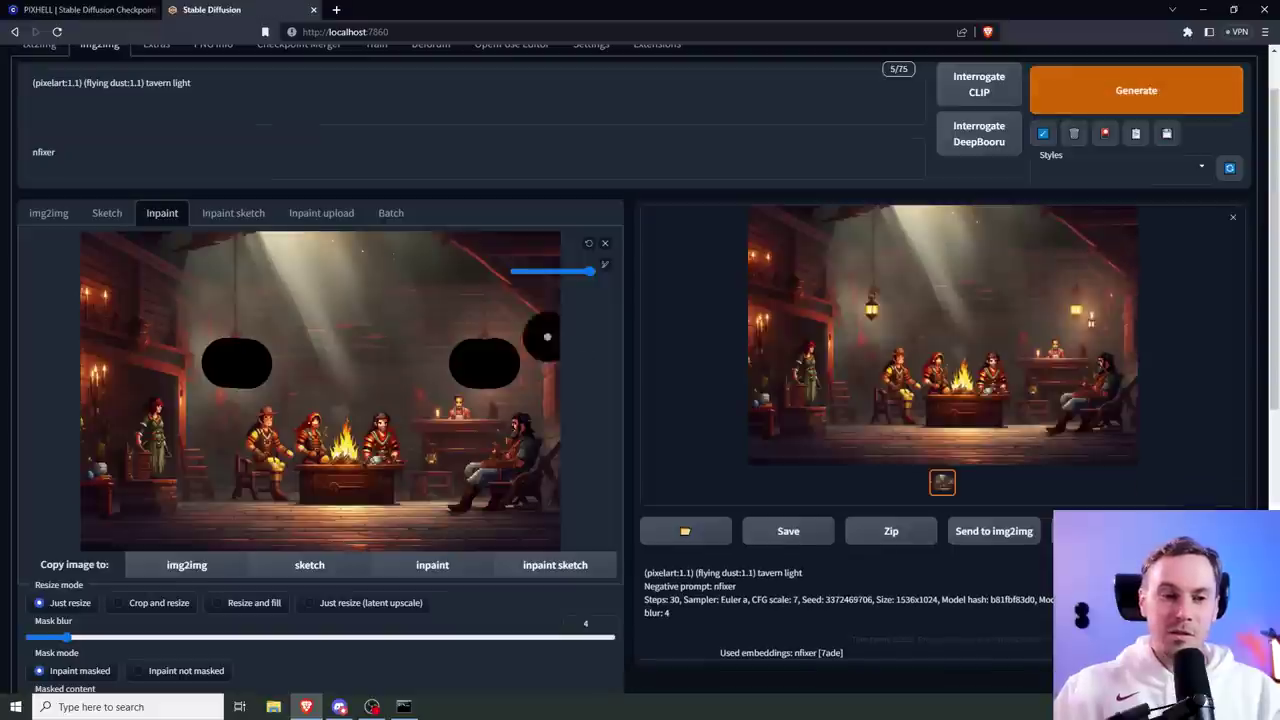
Step: Adjust the mask near the right edge, raise denoising to about 0.6, and generate again
click(516, 368)
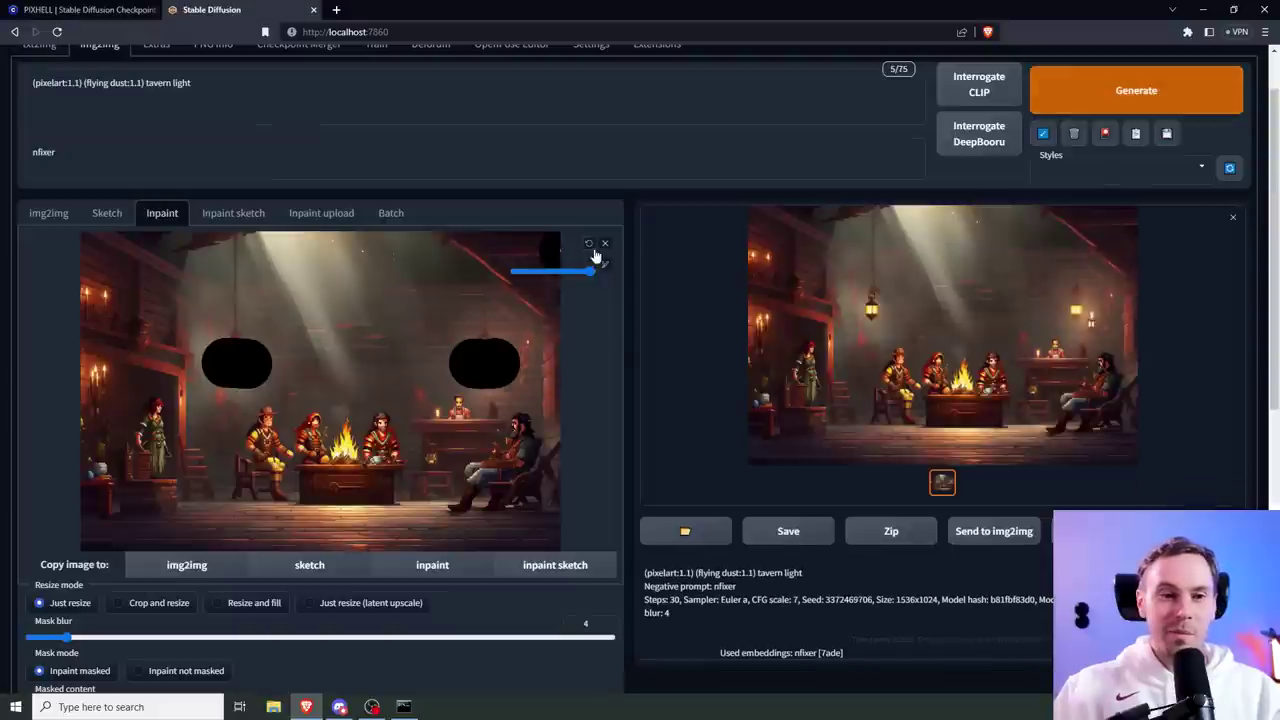
scroll(500, 508, down, 3)
scroll(498, 508, down, 2)
mouse_move(361, 478)
mouse_down()
mouse_move(336, 480)
mouse_move(379, 483)
mouse_up()
scroll(520, 470, up, 5)
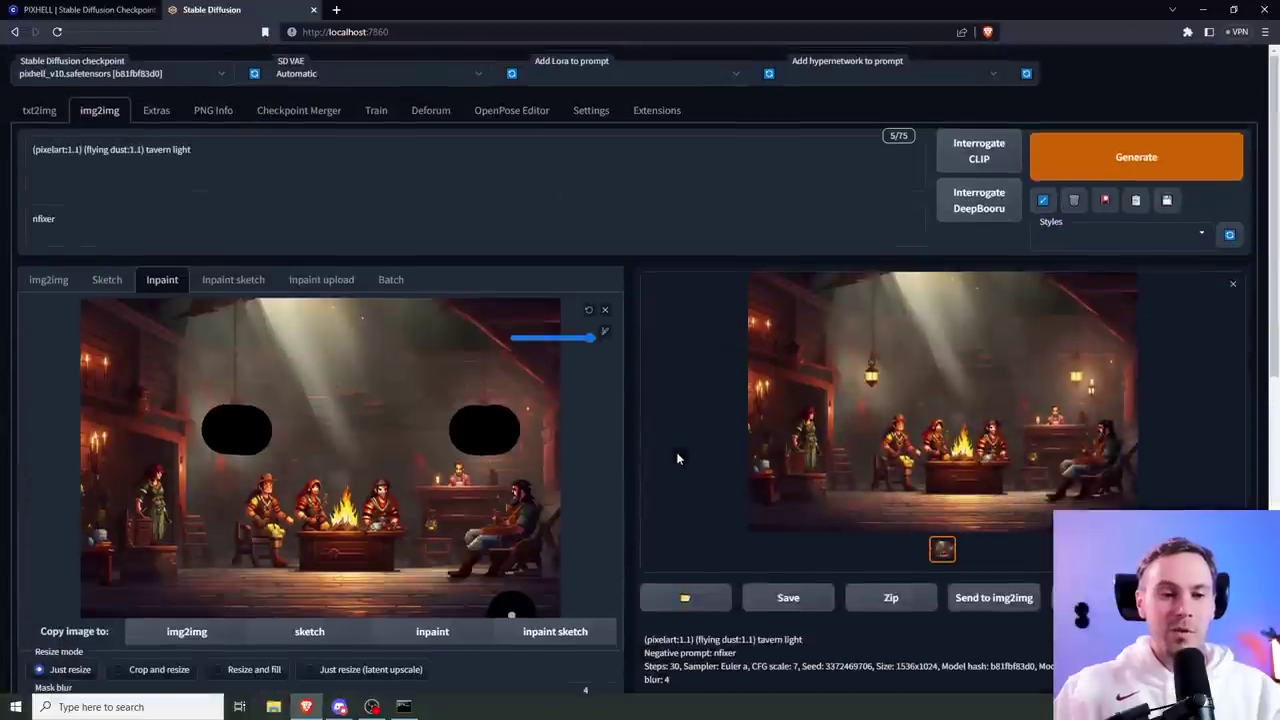
click(590, 314)
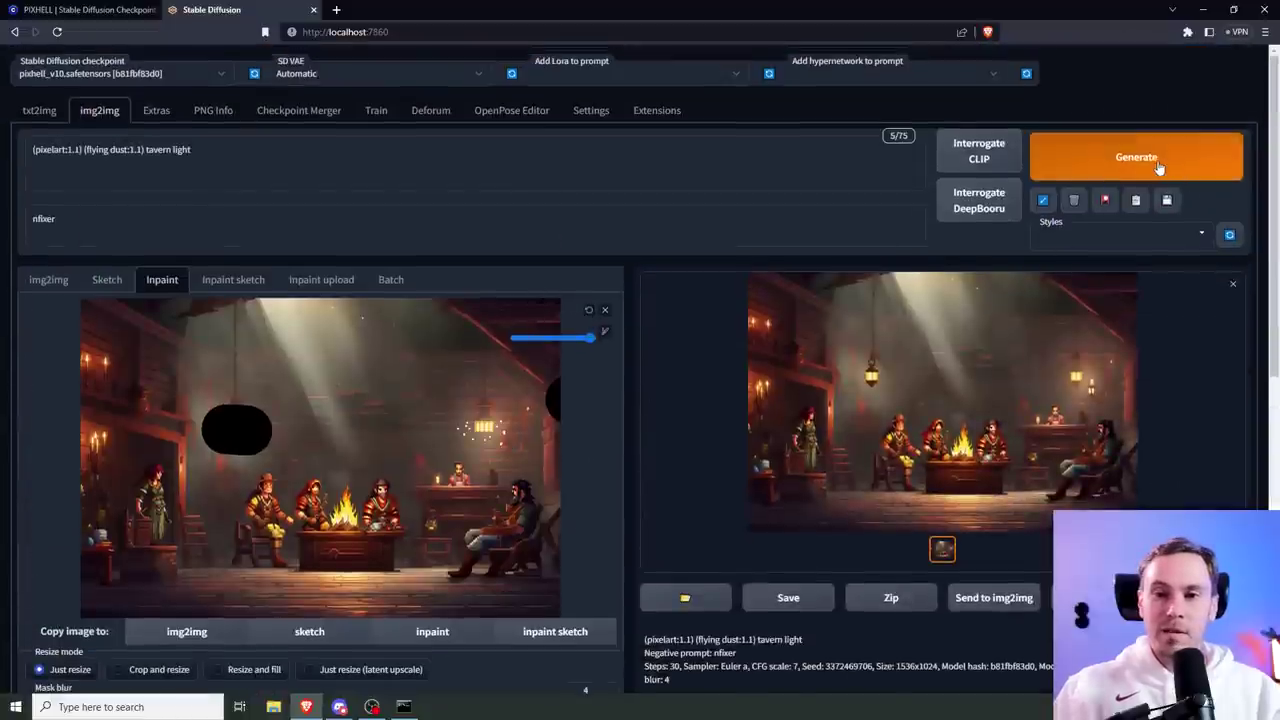
click(1158, 166)
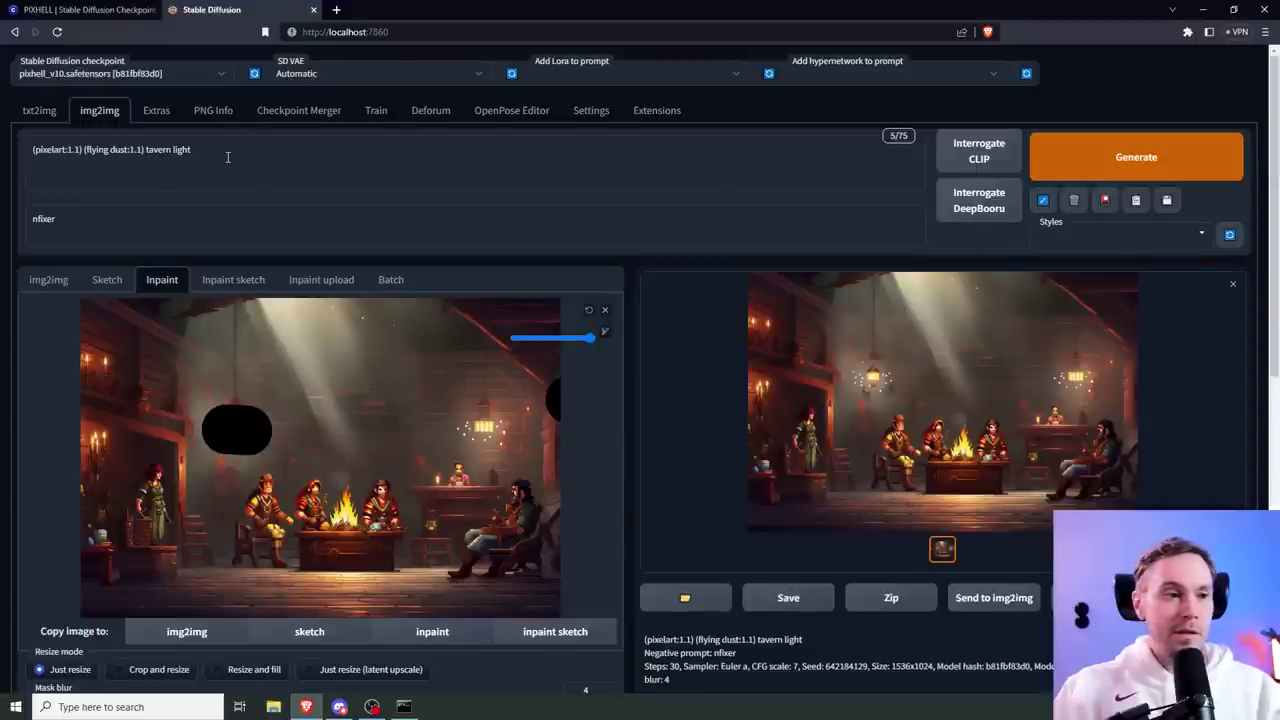
Step: Complete the prompt as 'tavern light hanging from a chain', generate, and view the result full-screen
text(t)
text(anging from)
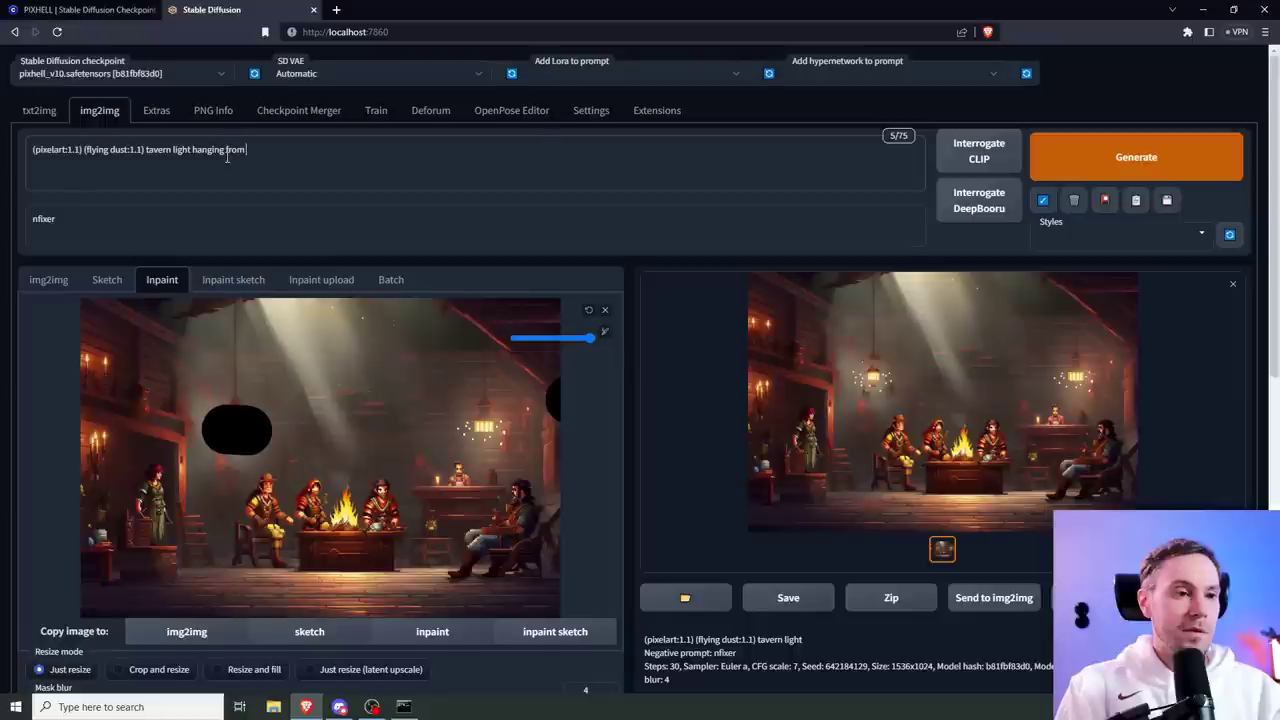
text( thein)
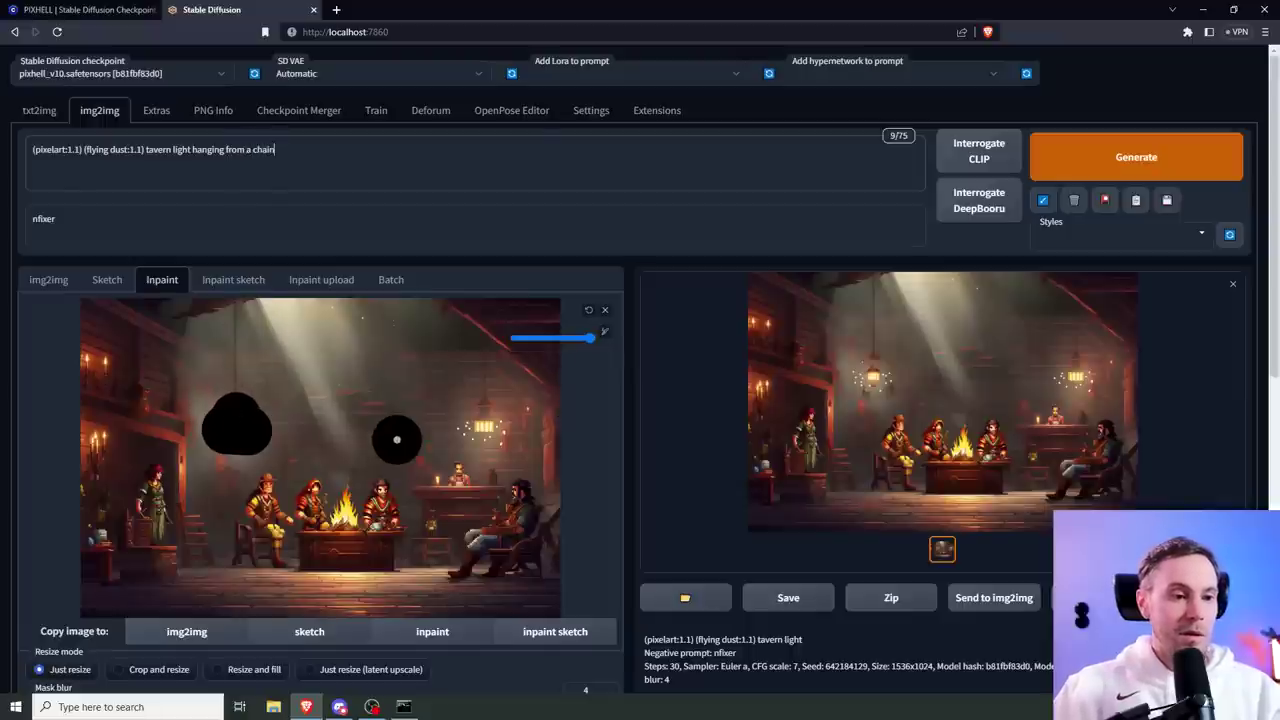
key(ctrl+Return)
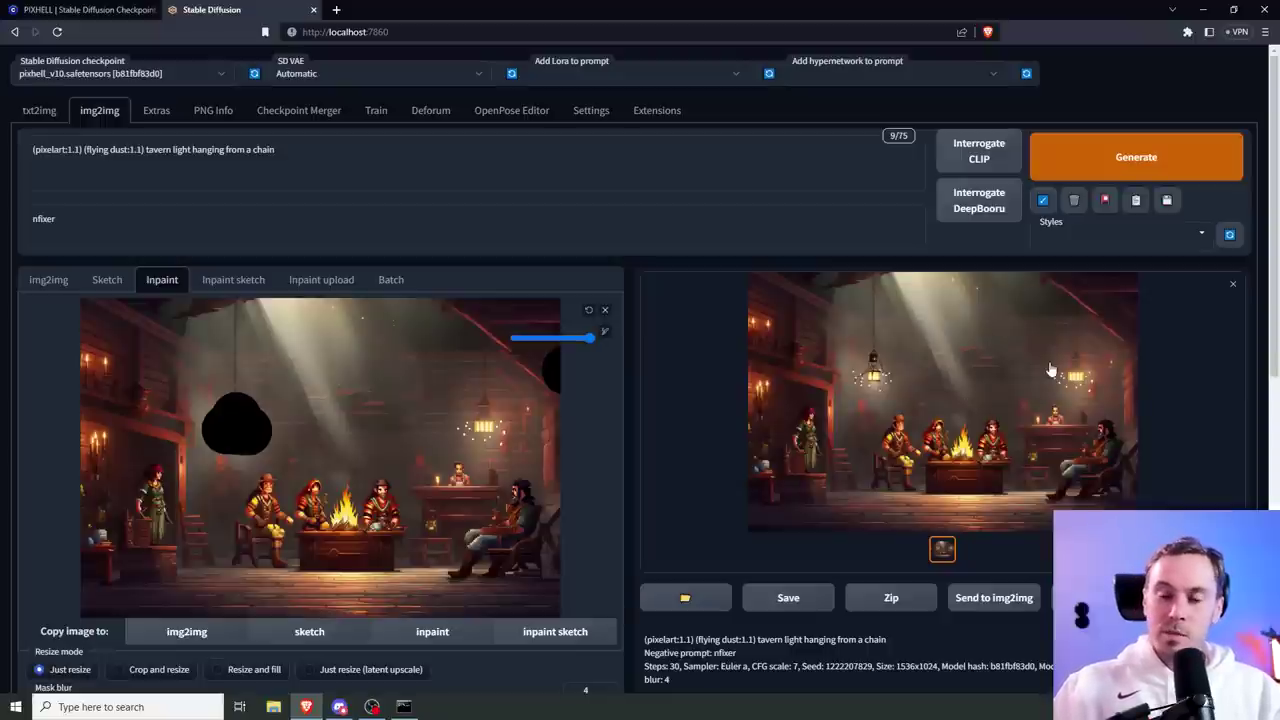
click(905, 372)
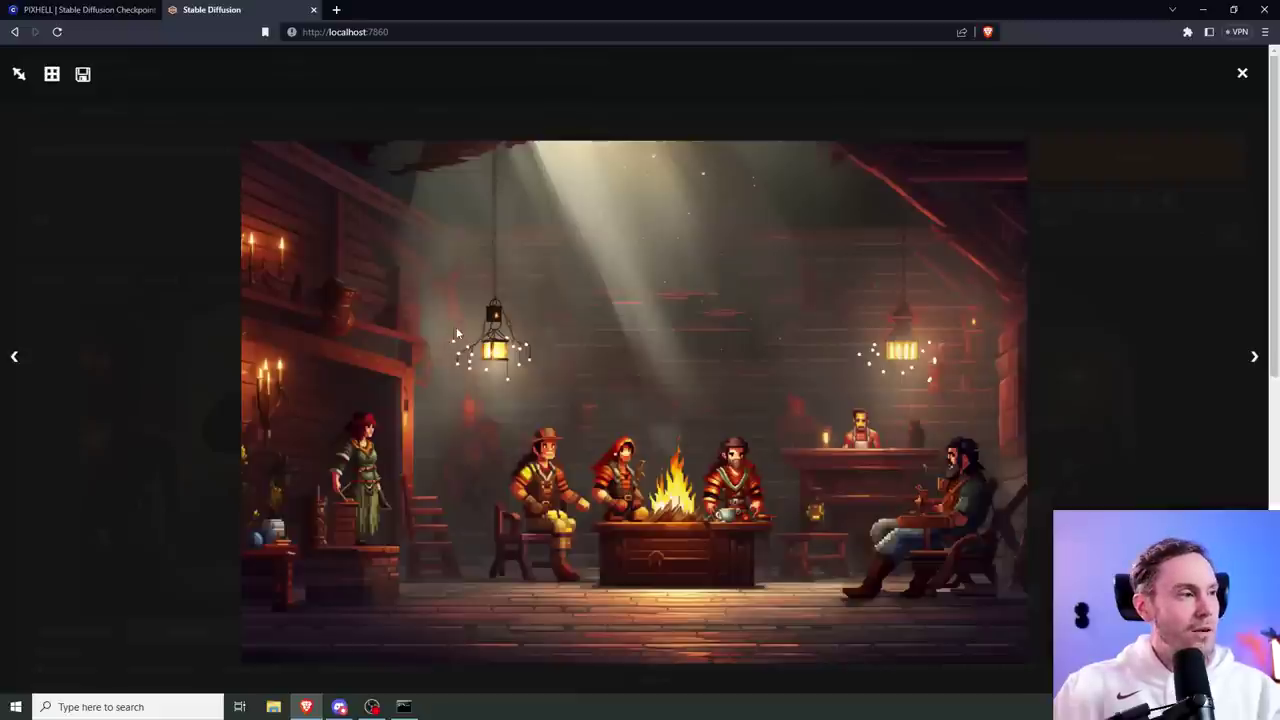
Step: Close the viewer, generate another chain-hung lamp variation, and view it full-screen
click(1127, 152)
click(1127, 152)
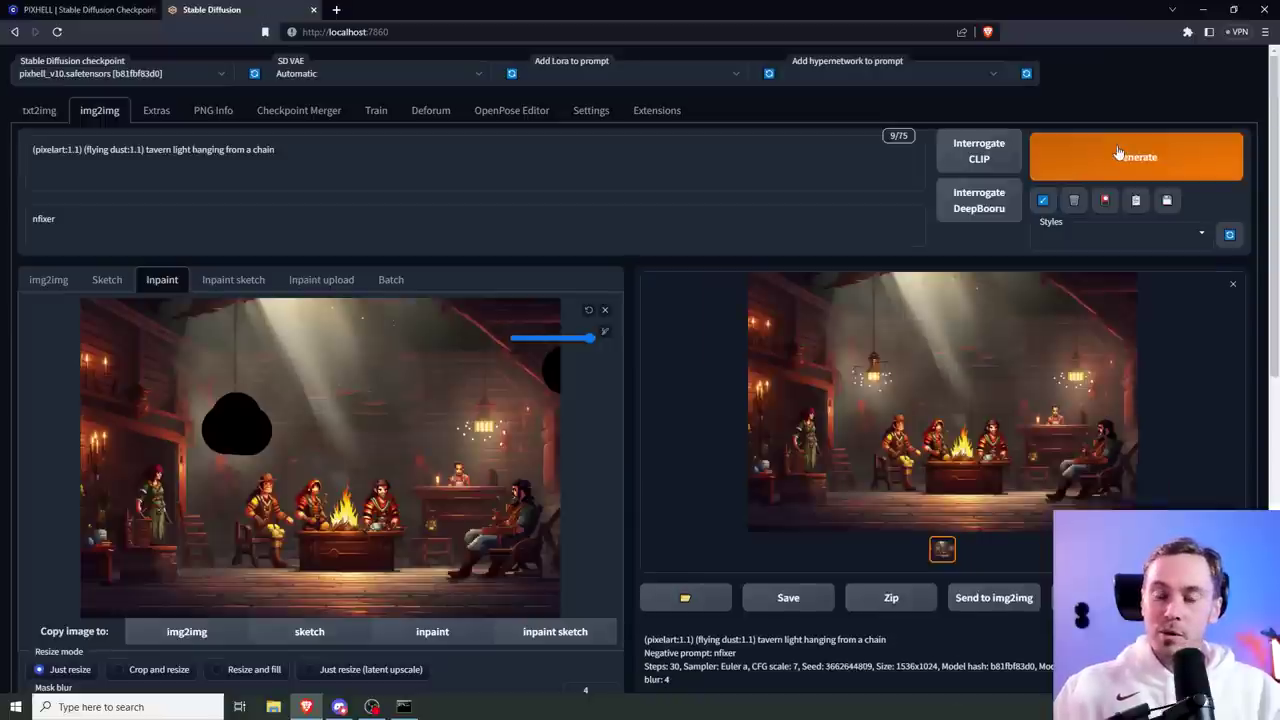
click(842, 360)
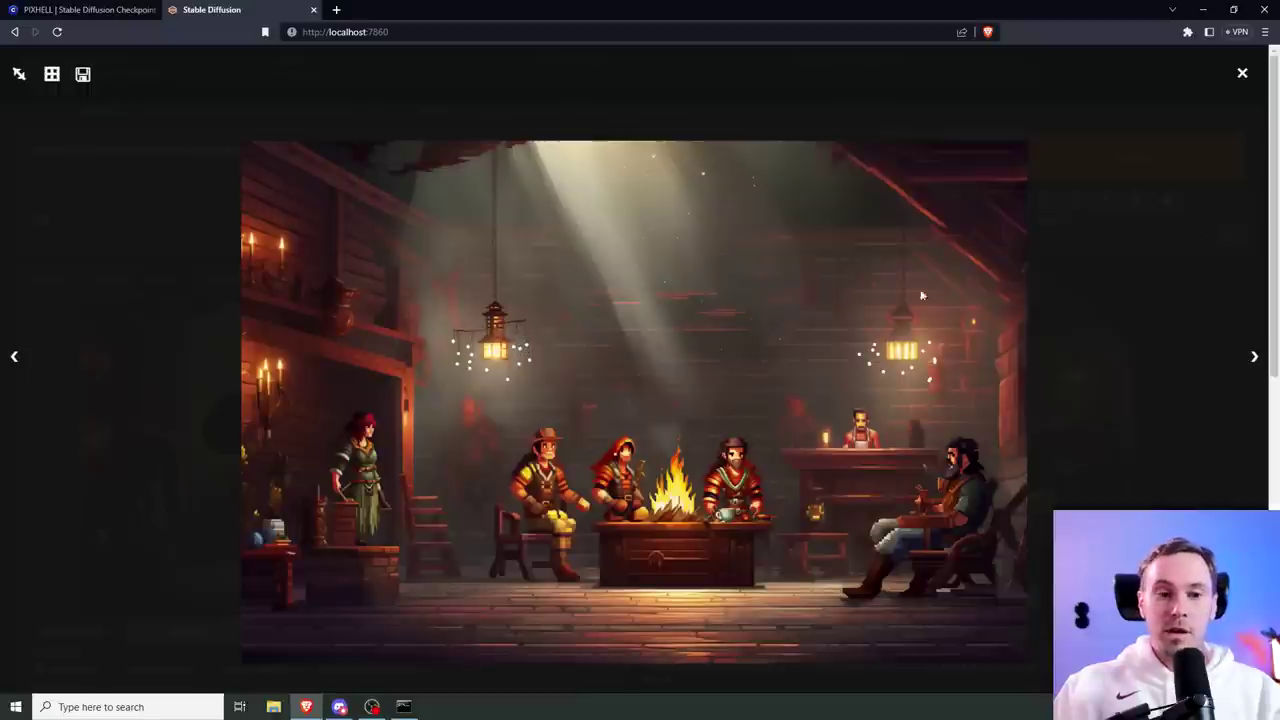
Step: Undo the old lamp mask, mask only the right-hand lamp, regenerate it, then send the image to Extras
click(1242, 73)
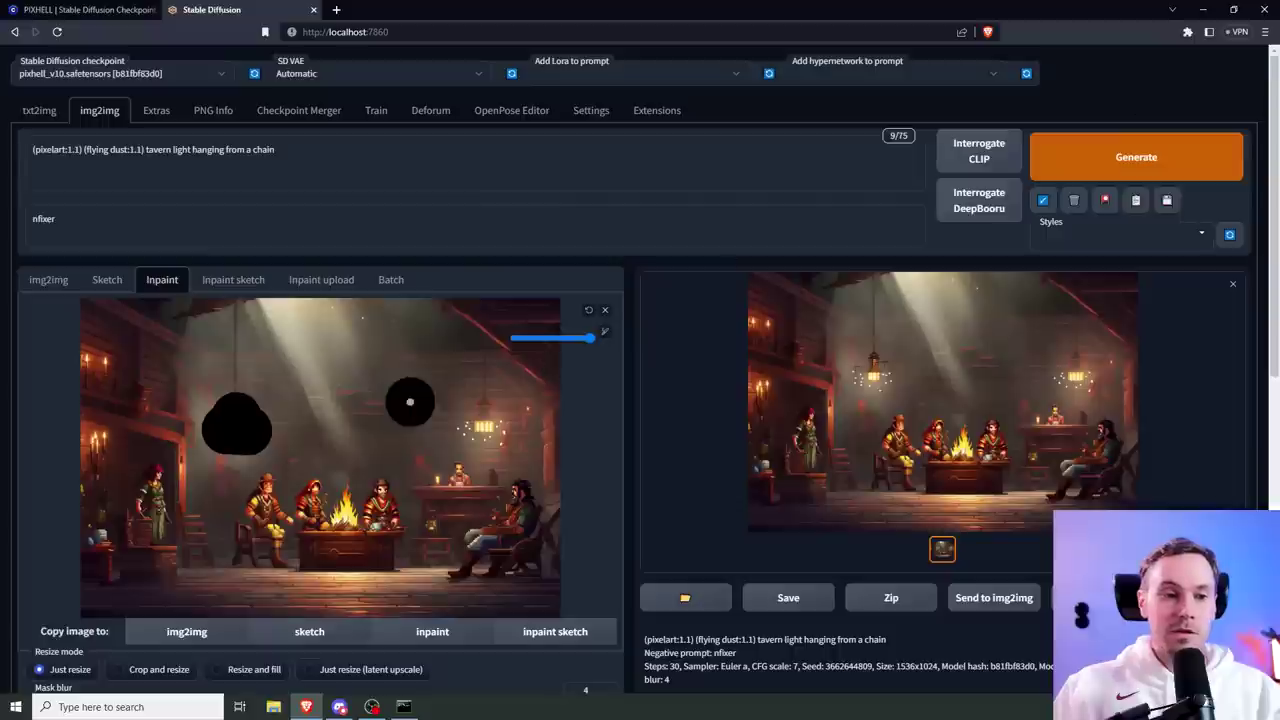
click(589, 311)
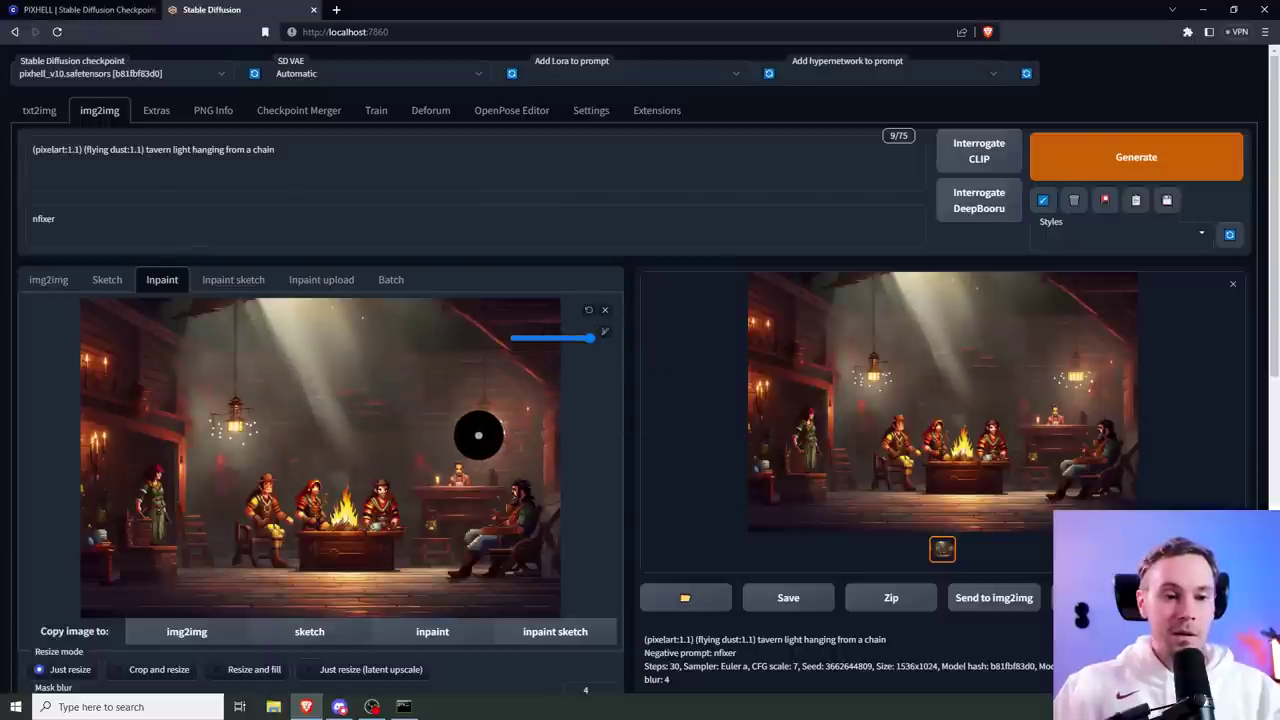
drag(477, 437, 485, 410)
click(1136, 157)
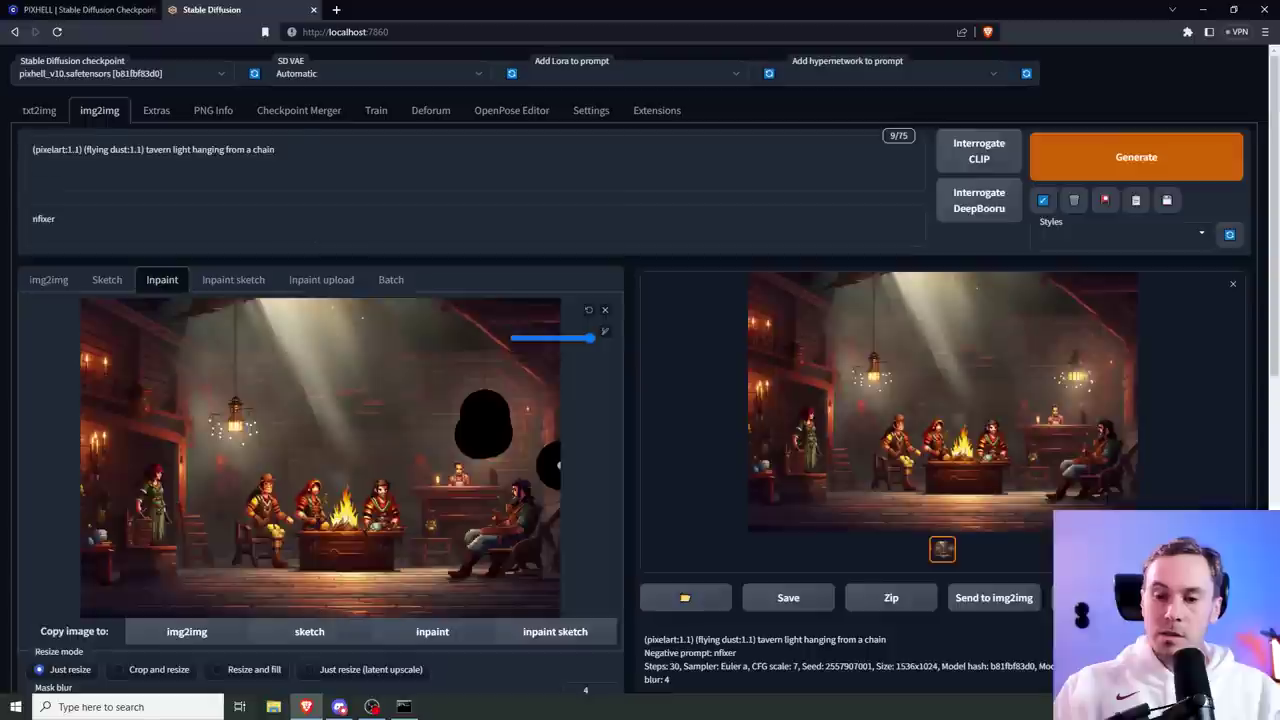
click(1150, 597)
Step: Upscale the tavern image 2× with Lanczos, blending SwinIR_4x at about 0.17 visibility
drag(286, 408, 140, 406)
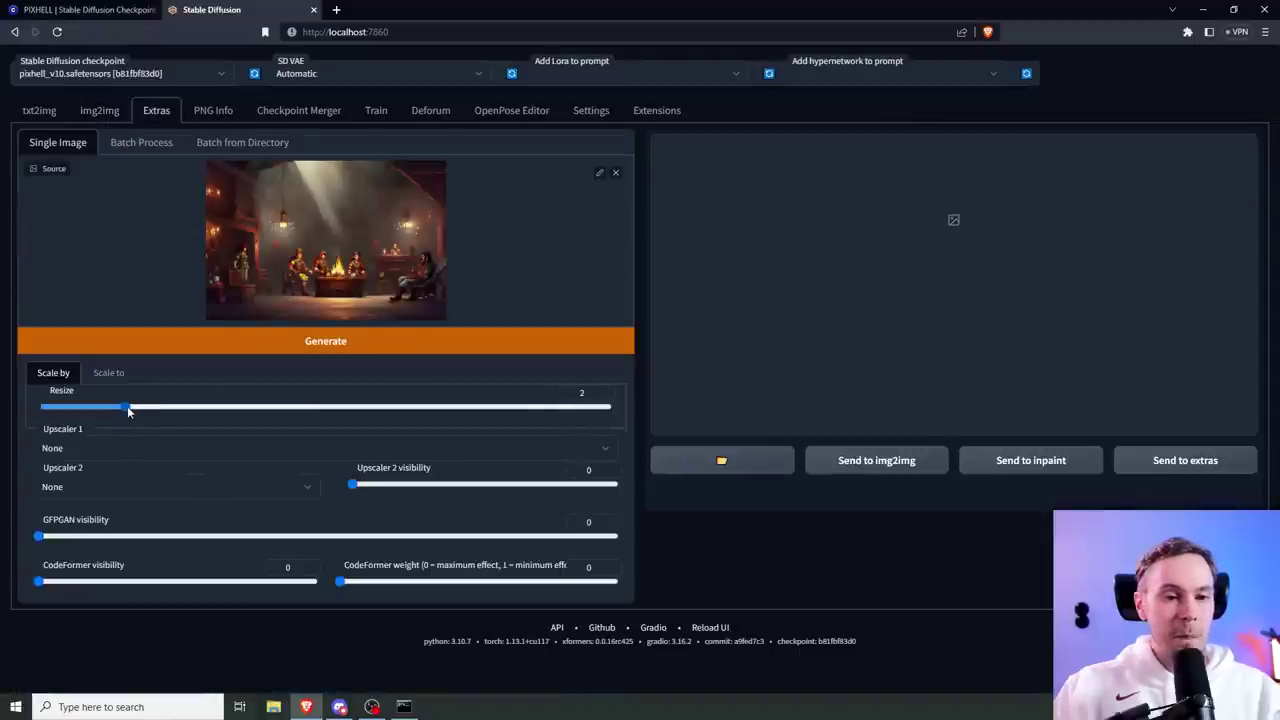
click(142, 448)
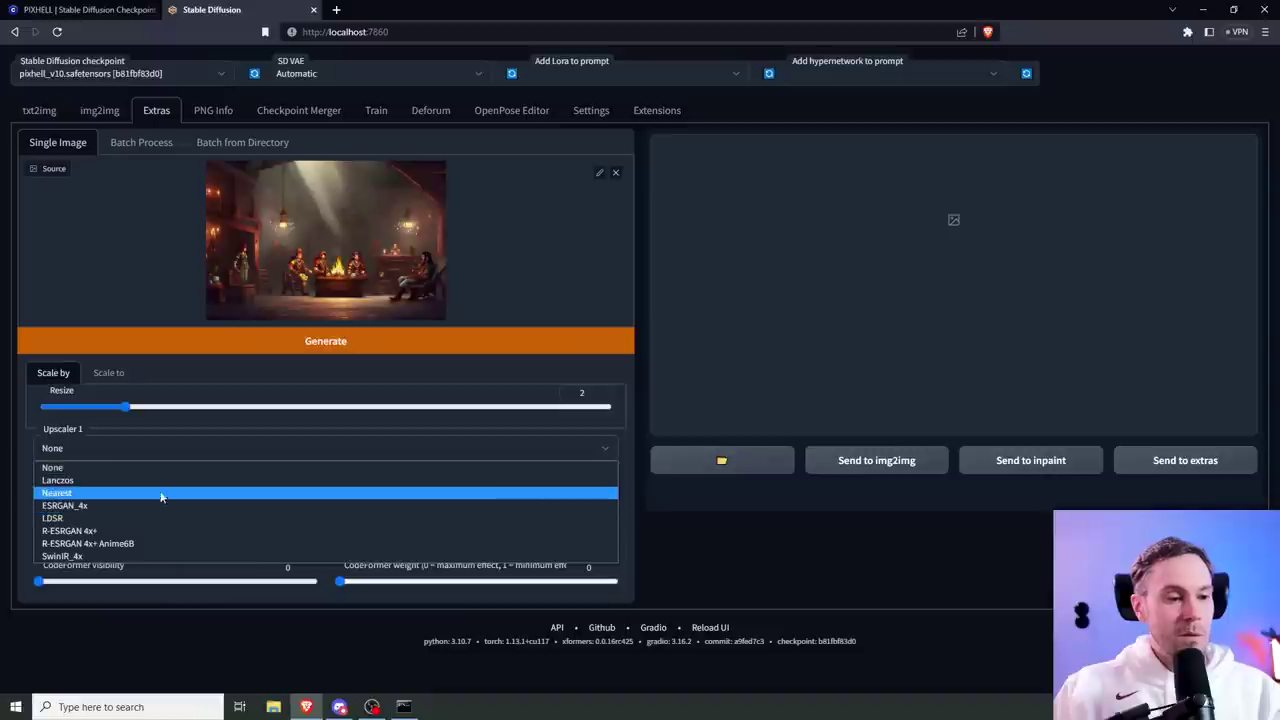
click(102, 482)
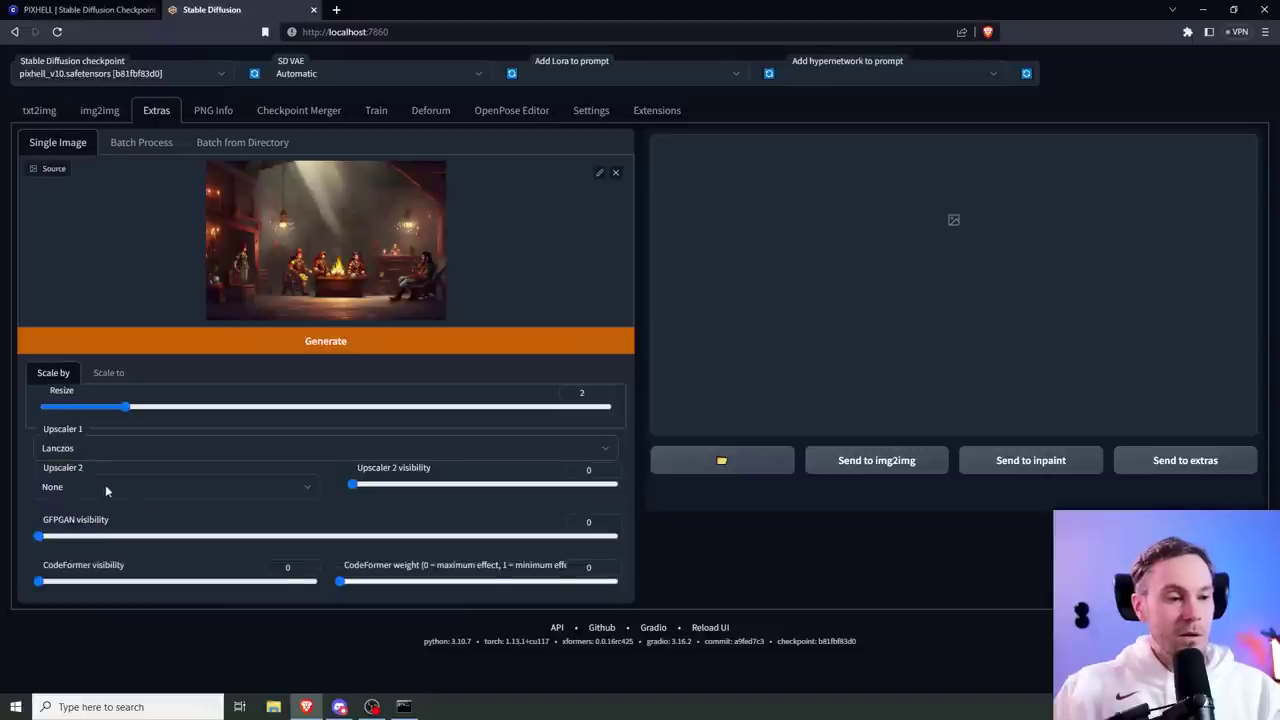
click(58, 490)
click(155, 569)
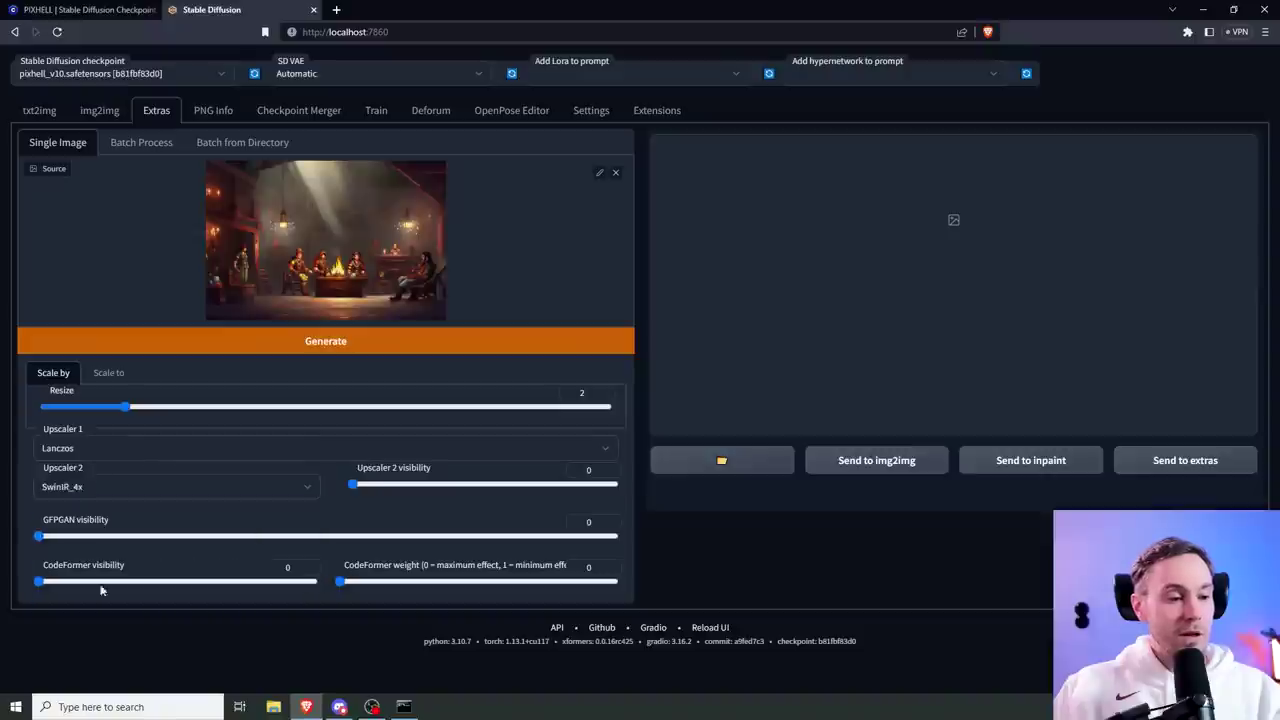
drag(369, 487, 397, 484)
click(283, 343)
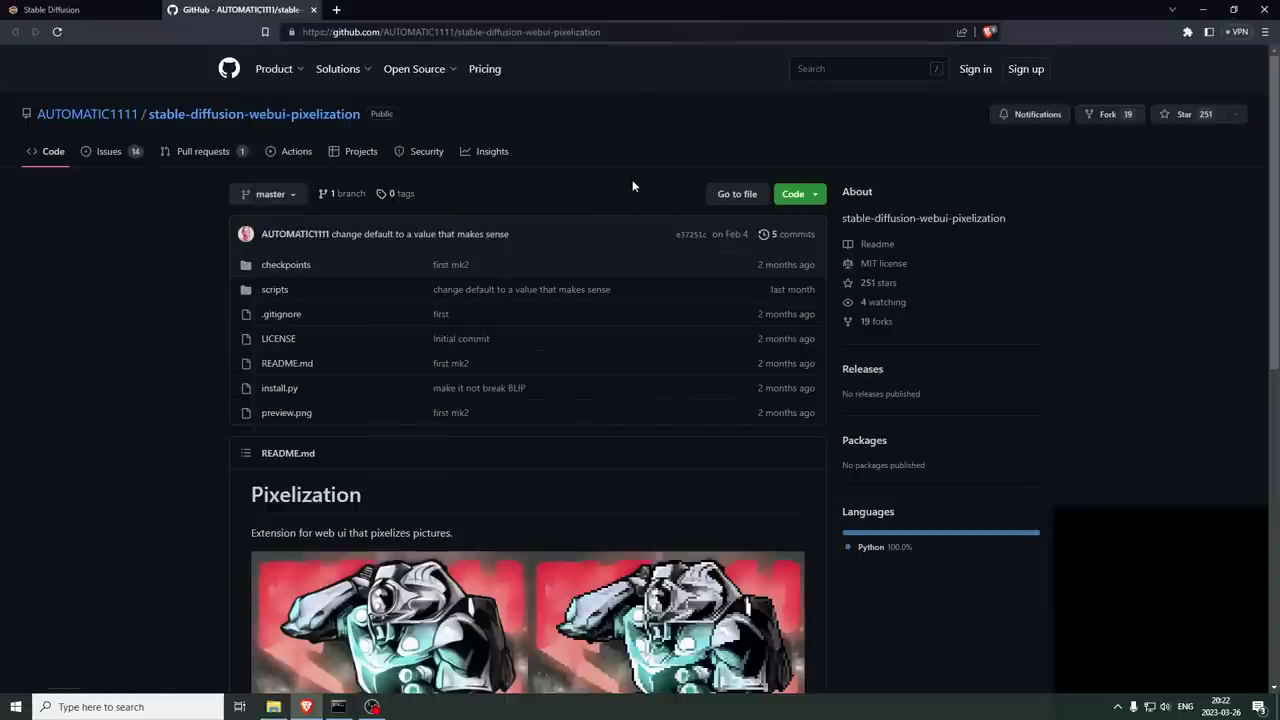
Step: Copy the pixelization repository's clone URL into the web UI's Install from URL field
click(816, 196)
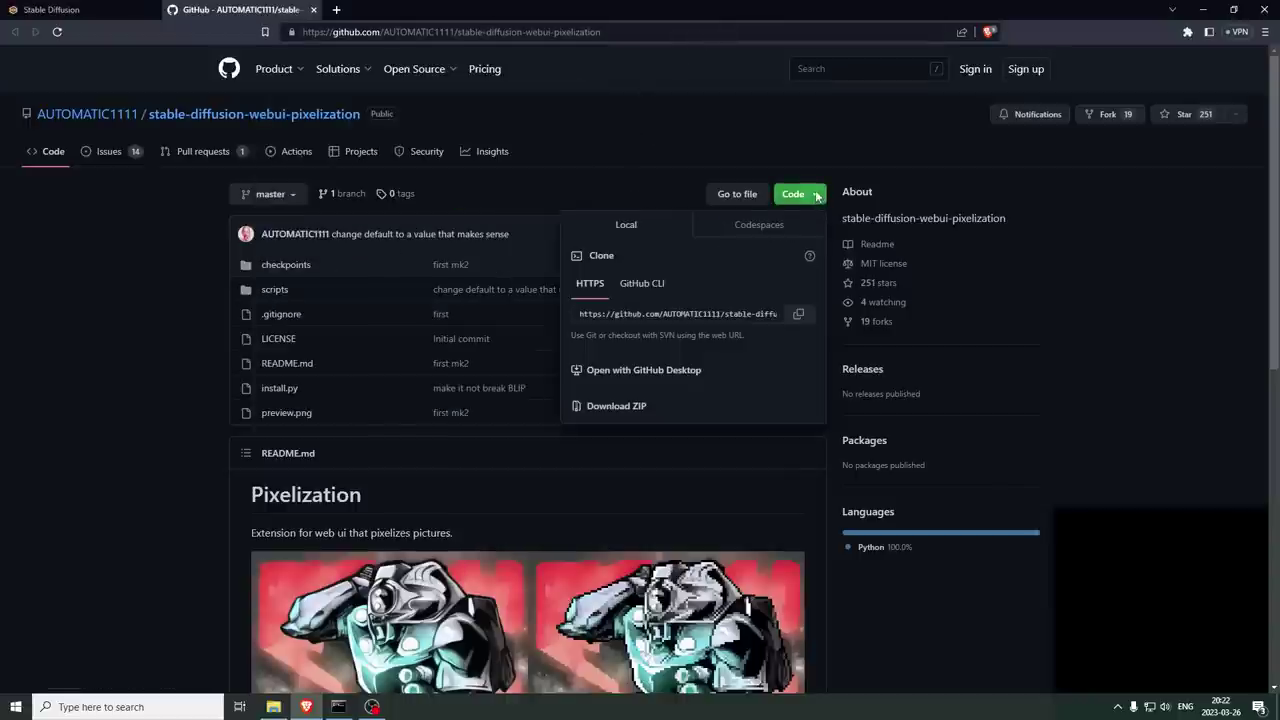
click(798, 314)
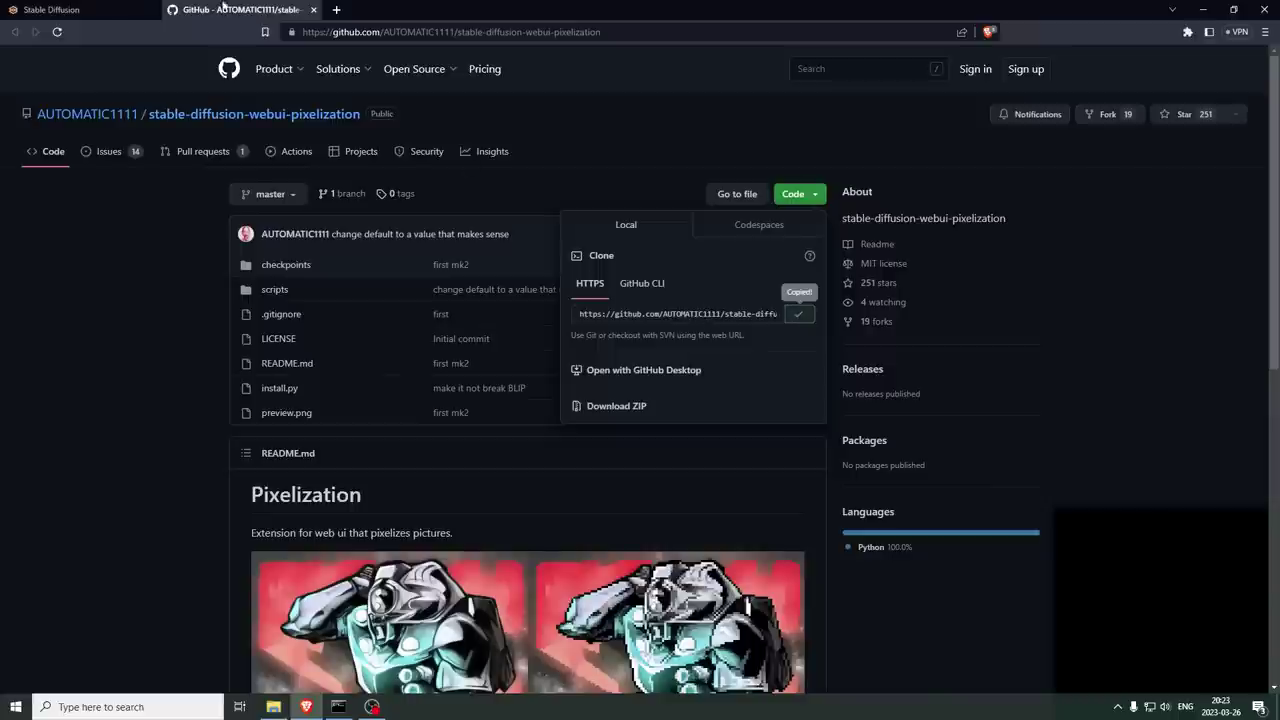
click(101, 9)
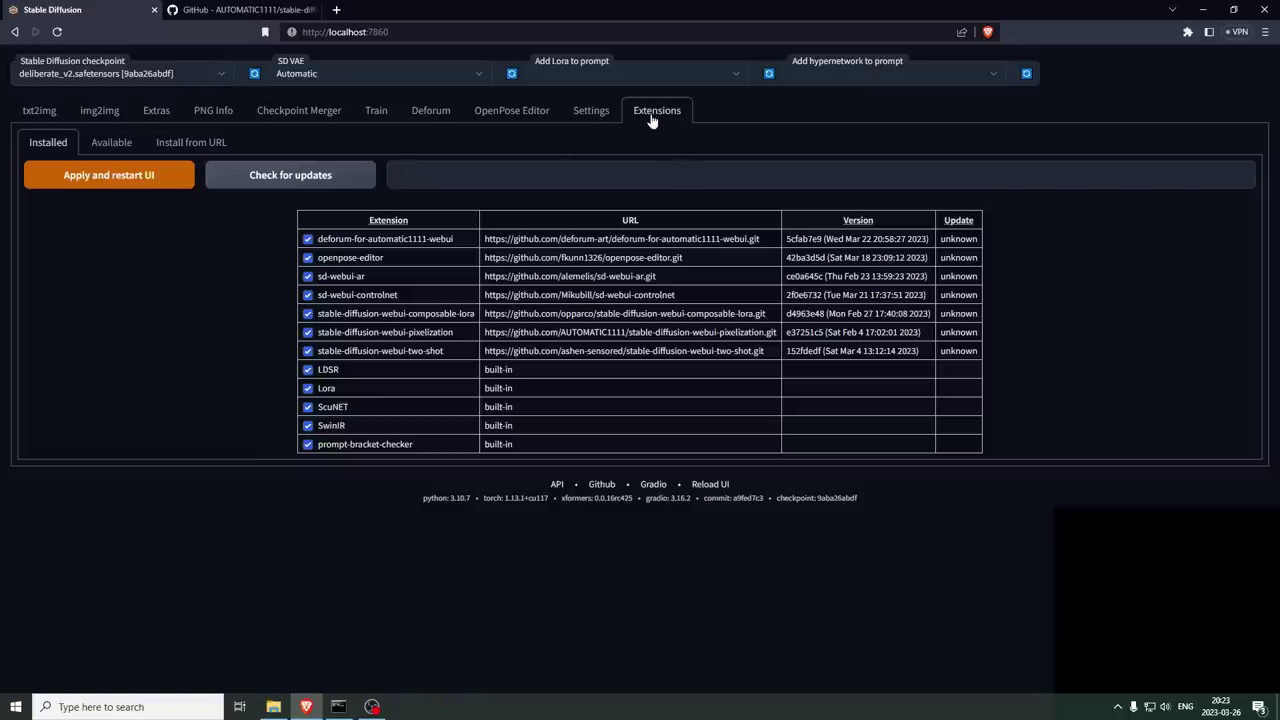
click(192, 143)
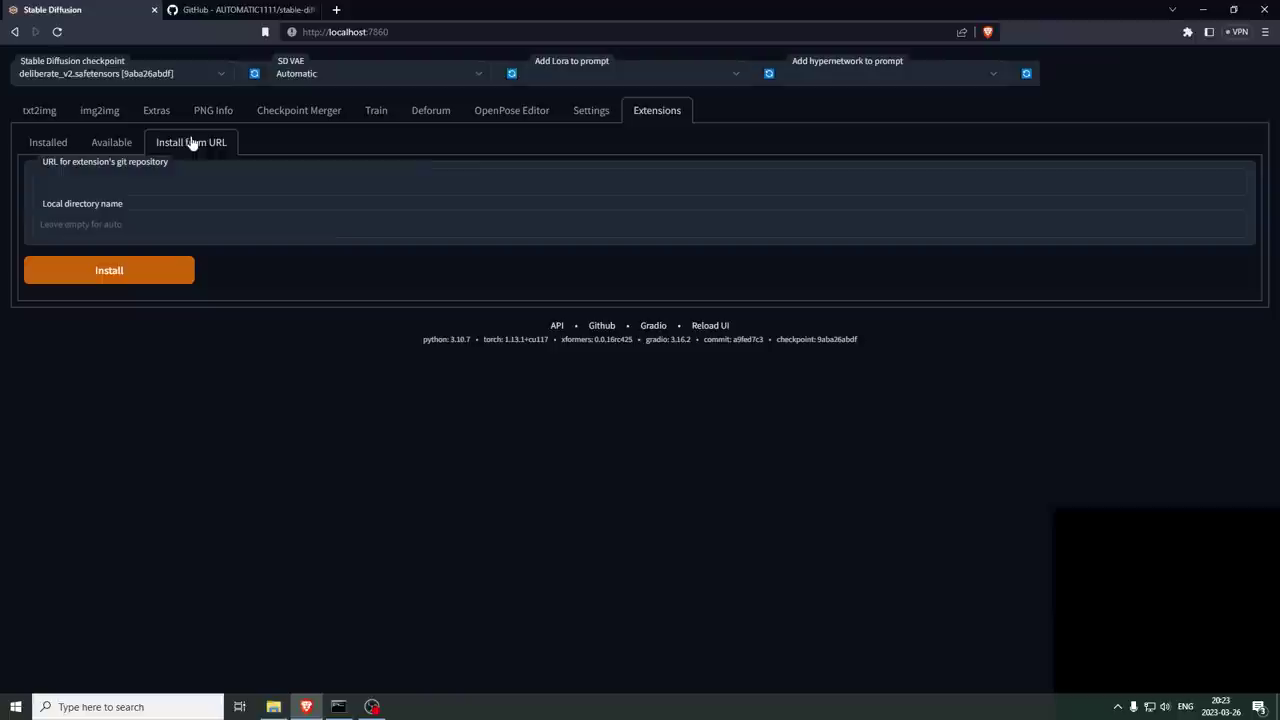
click(133, 182)
key(ctrl+v)
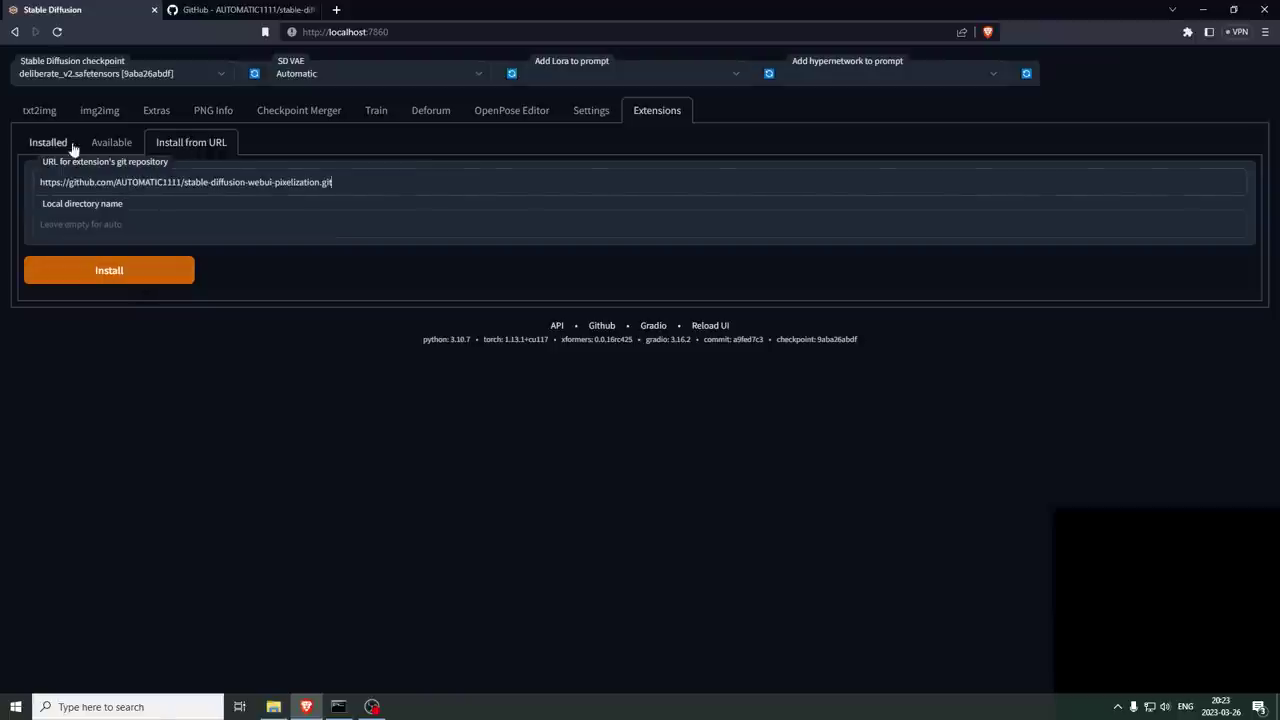
Step: Return to GitHub and scroll the README to the Installation table of model files
click(240, 9)
click(470, 380)
scroll(470, 380, down, 6)
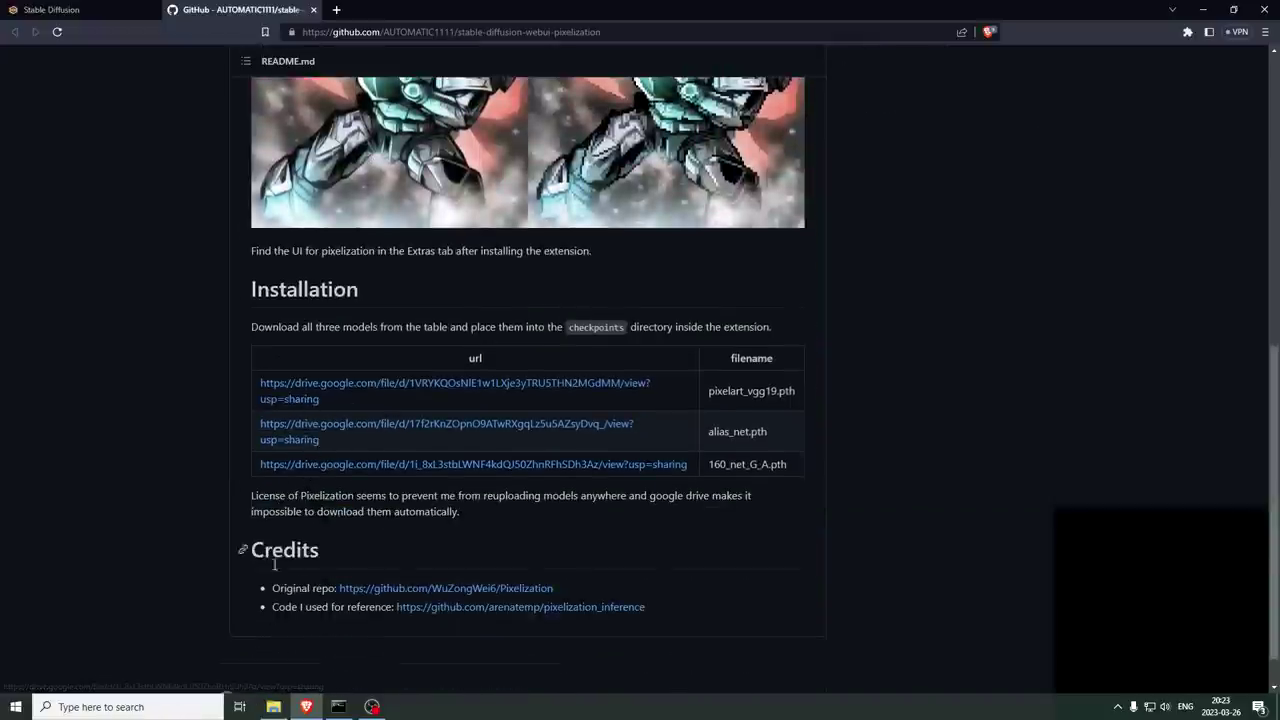
Step: Check extensions > stable-diffusion-webui-pixelization > checkpoints holds the three models, then go back to the web UI
click(273, 707)
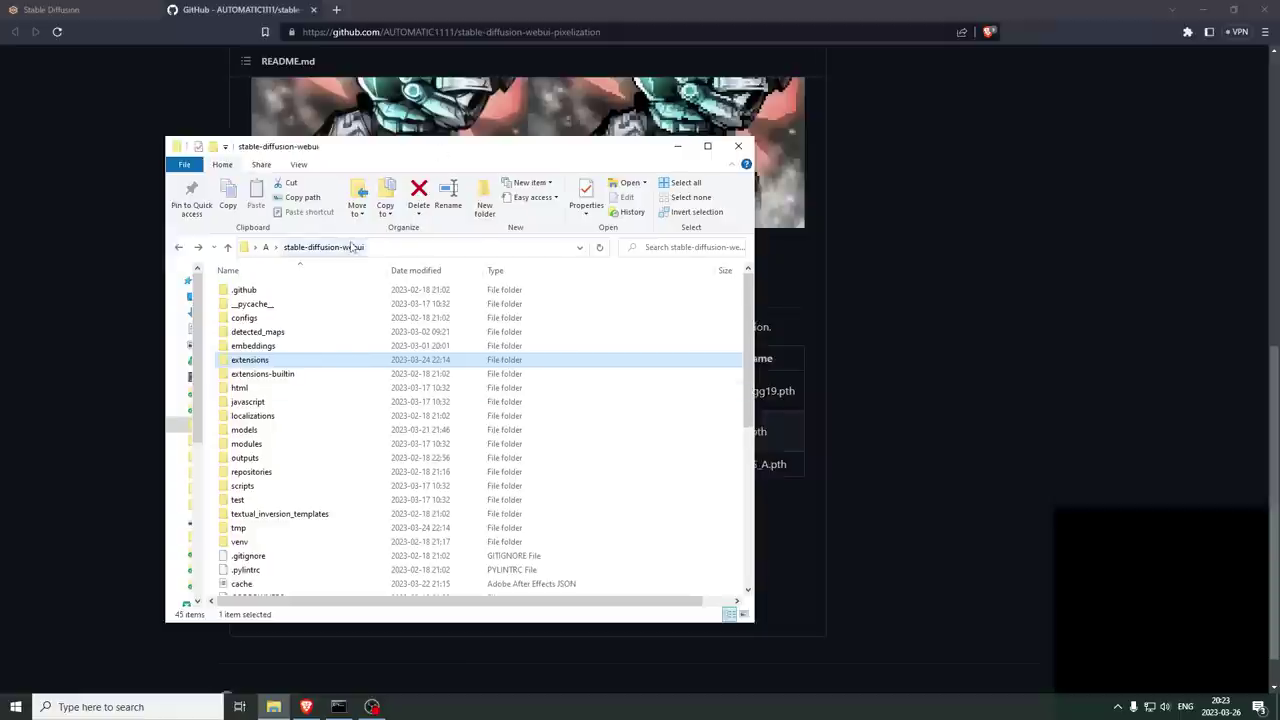
double_click(256, 362)
double_click(307, 362)
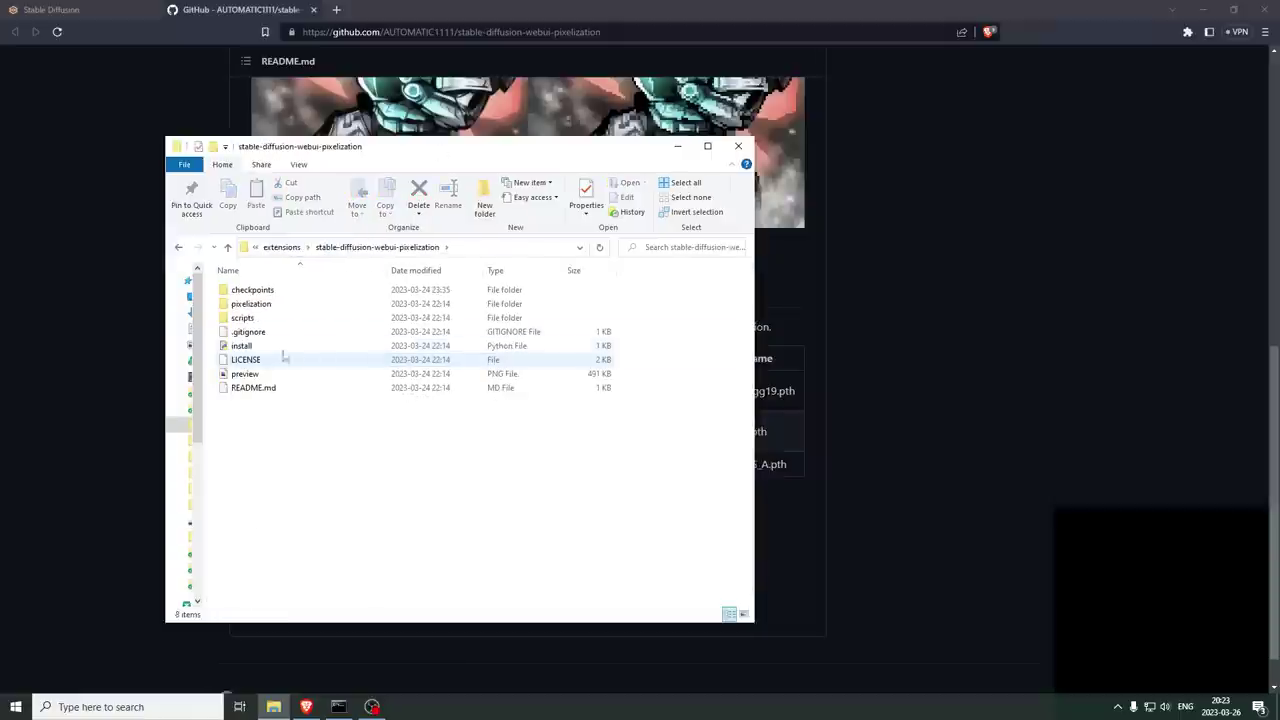
double_click(254, 291)
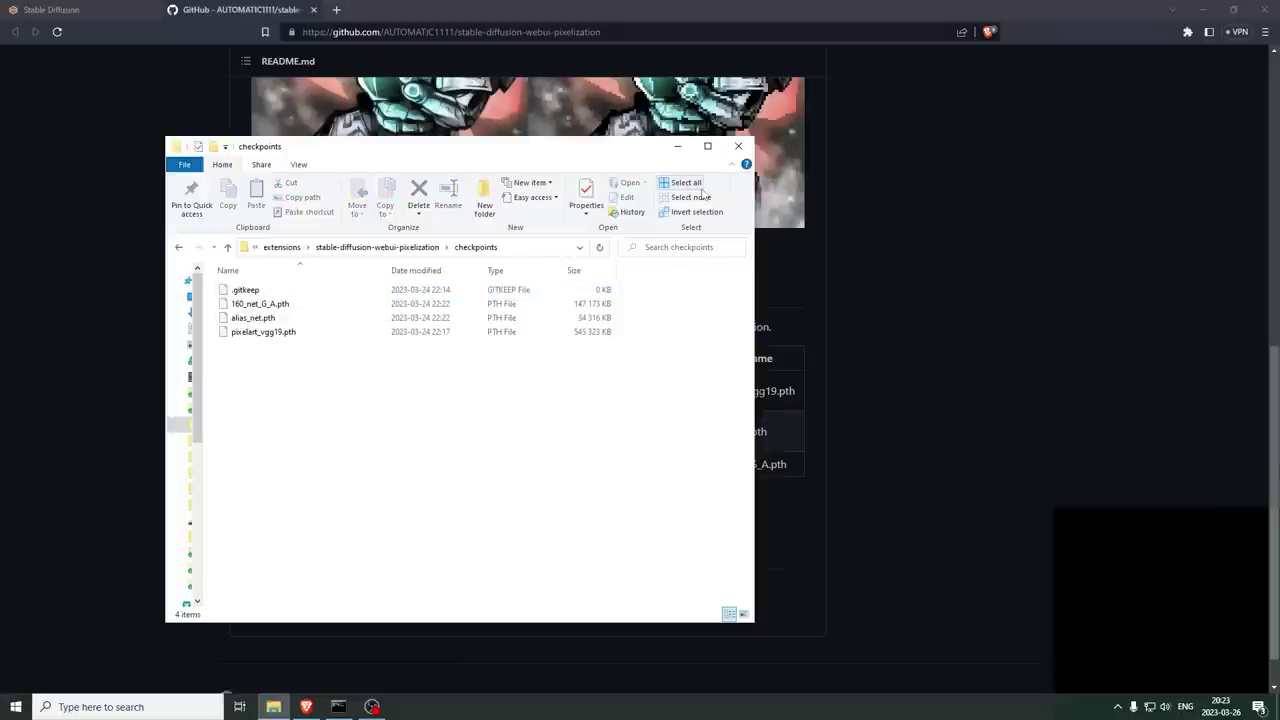
click(738, 146)
click(104, 10)
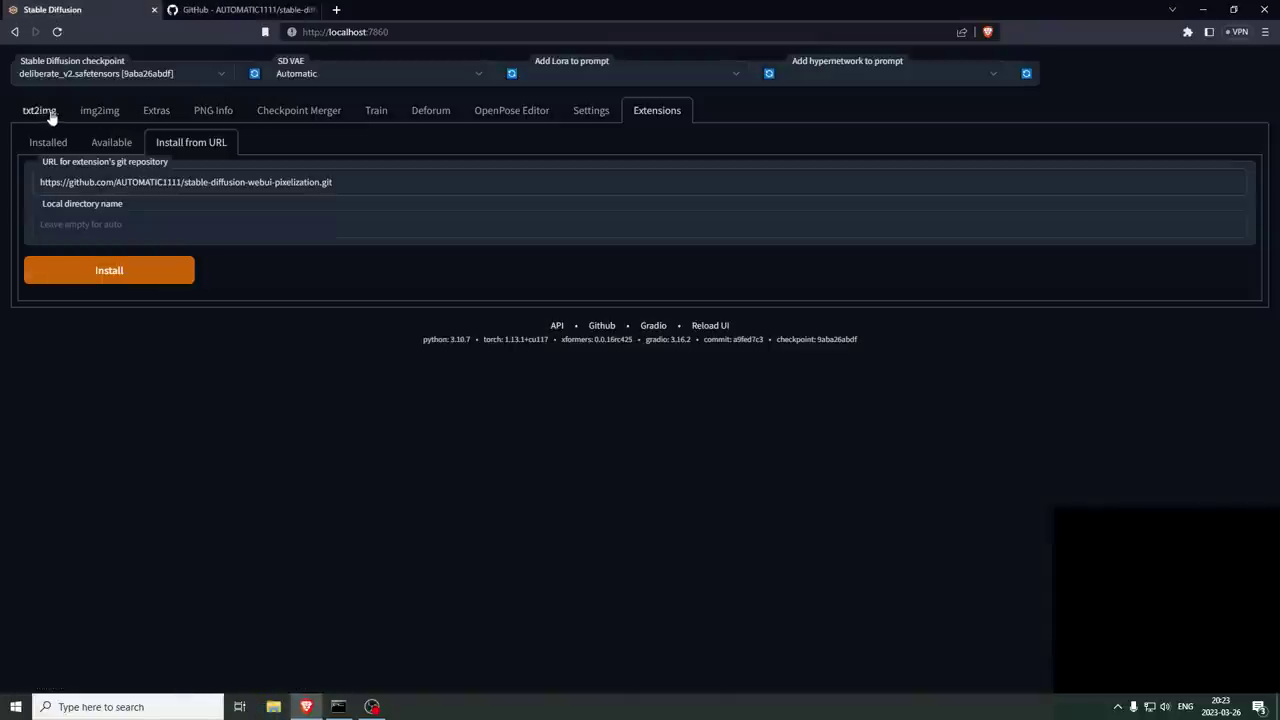
Step: In Extras, pixelize the tavern image with Keep resolution and pixel size 8, then view it full-screen
click(157, 111)
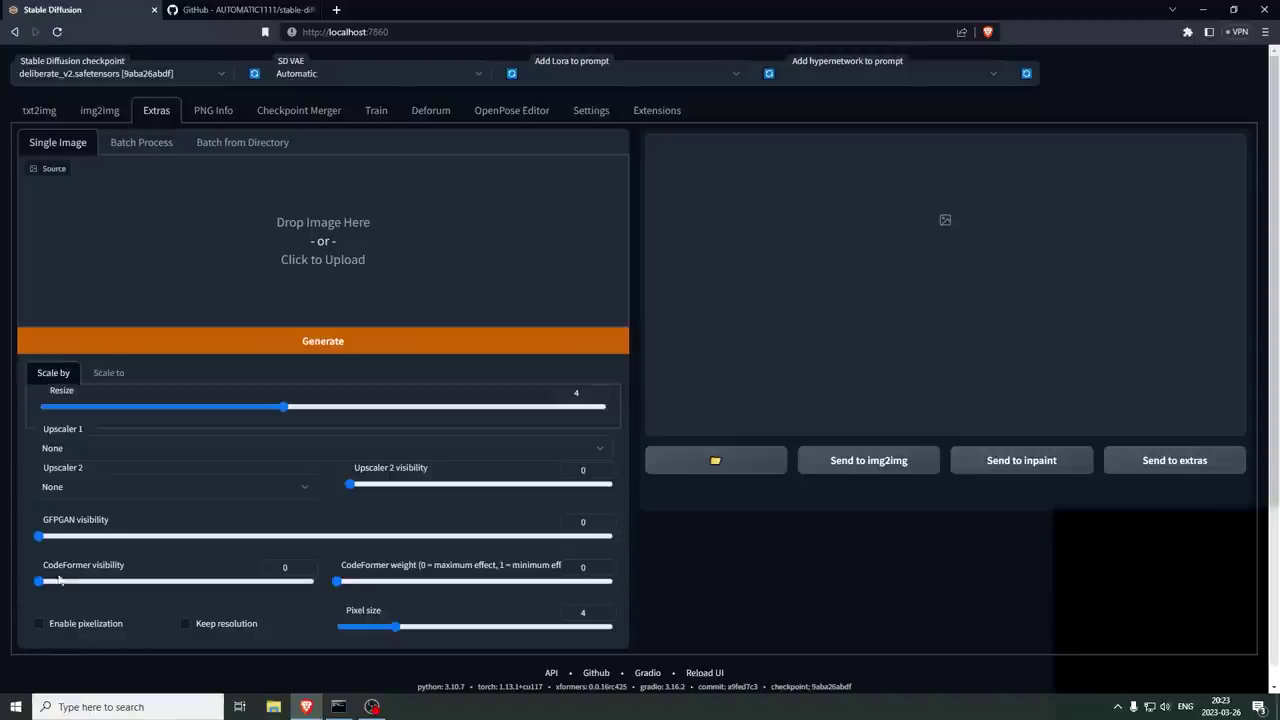
click(87, 625)
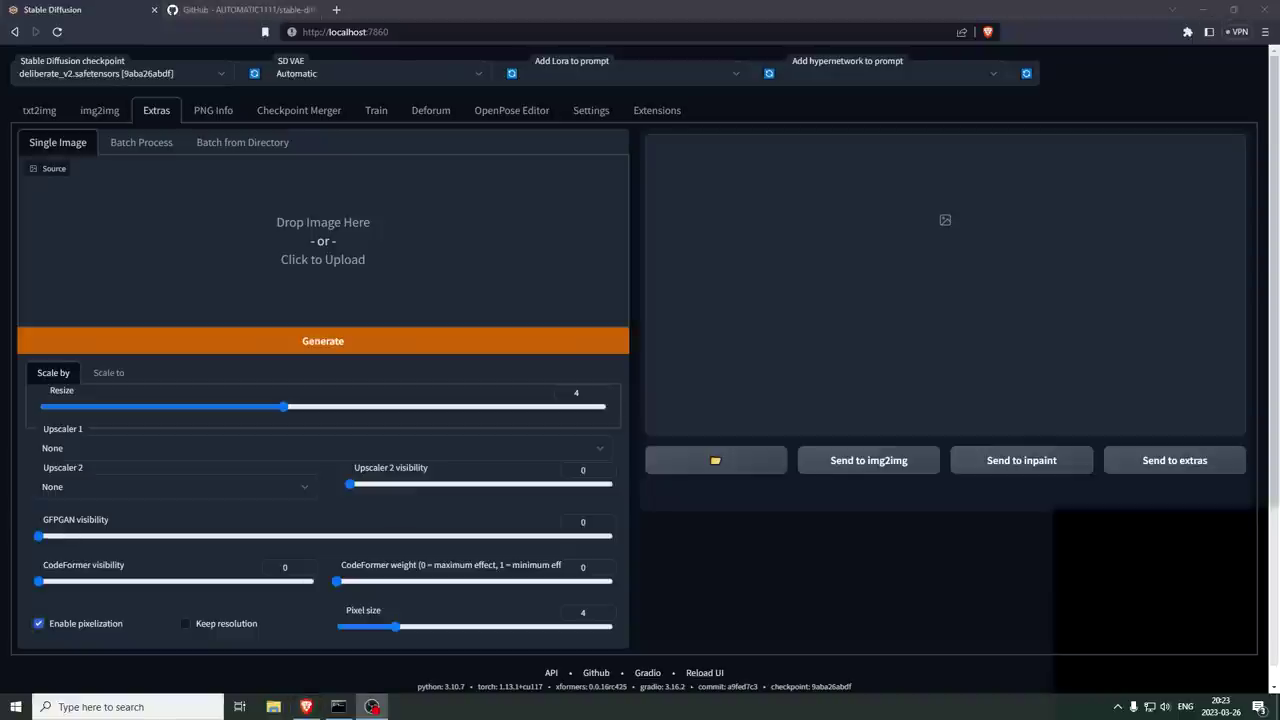
drag(103, 432, 263, 229)
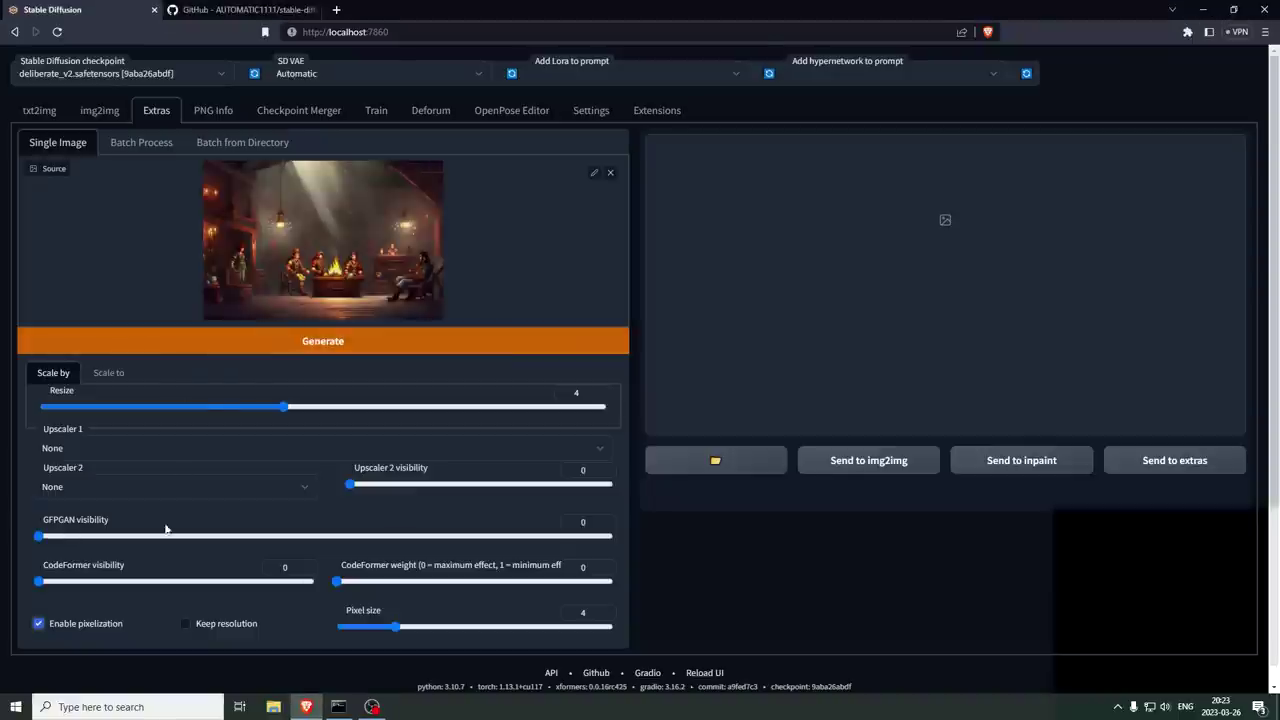
click(186, 625)
drag(400, 628, 466, 630)
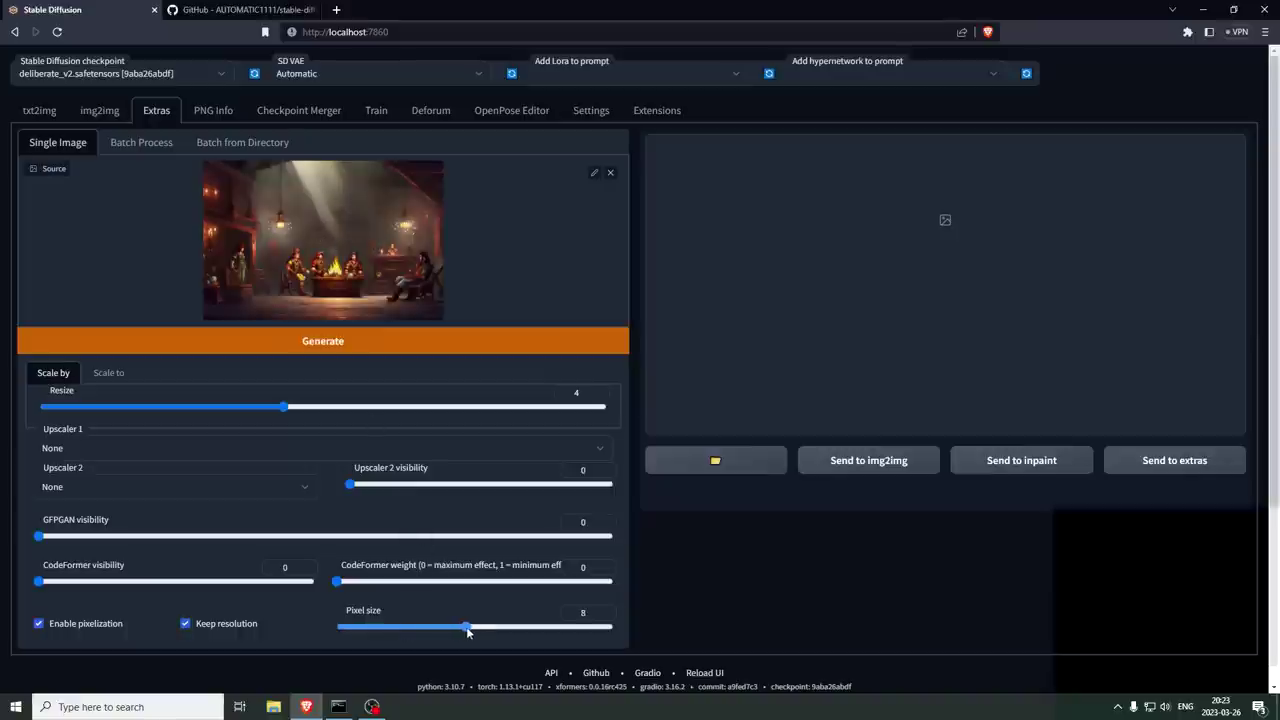
click(333, 344)
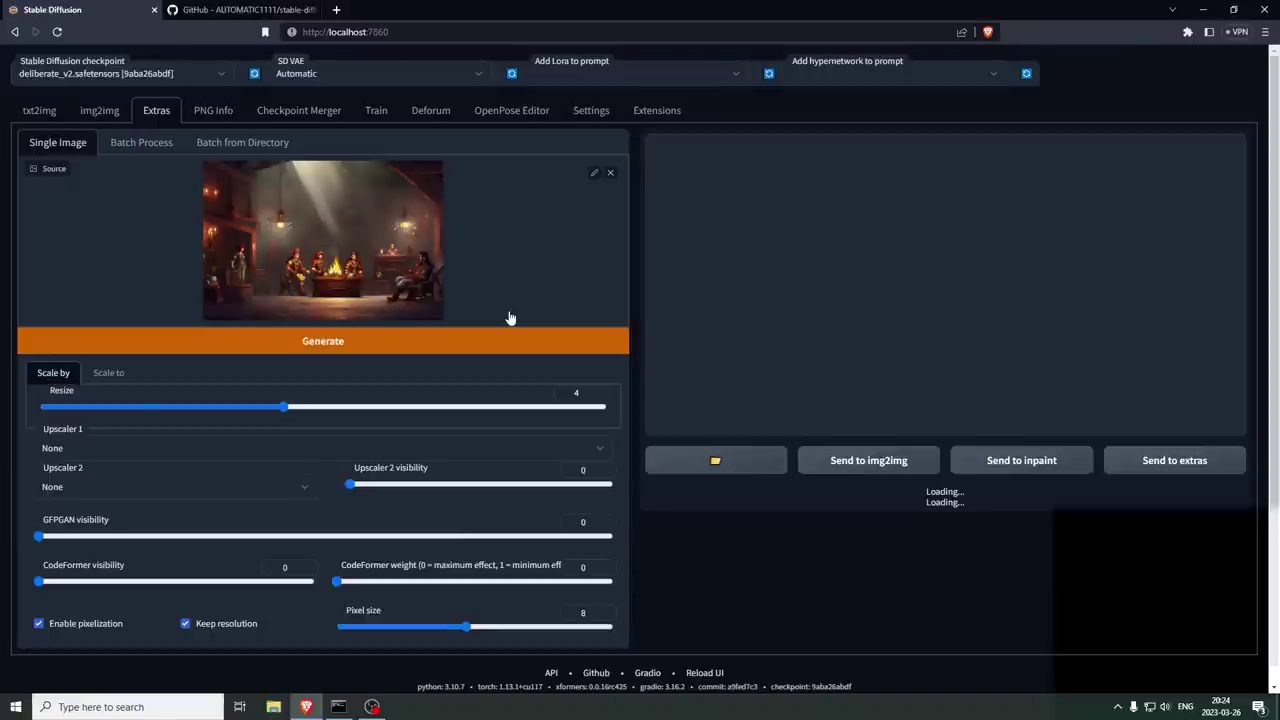
click(723, 205)
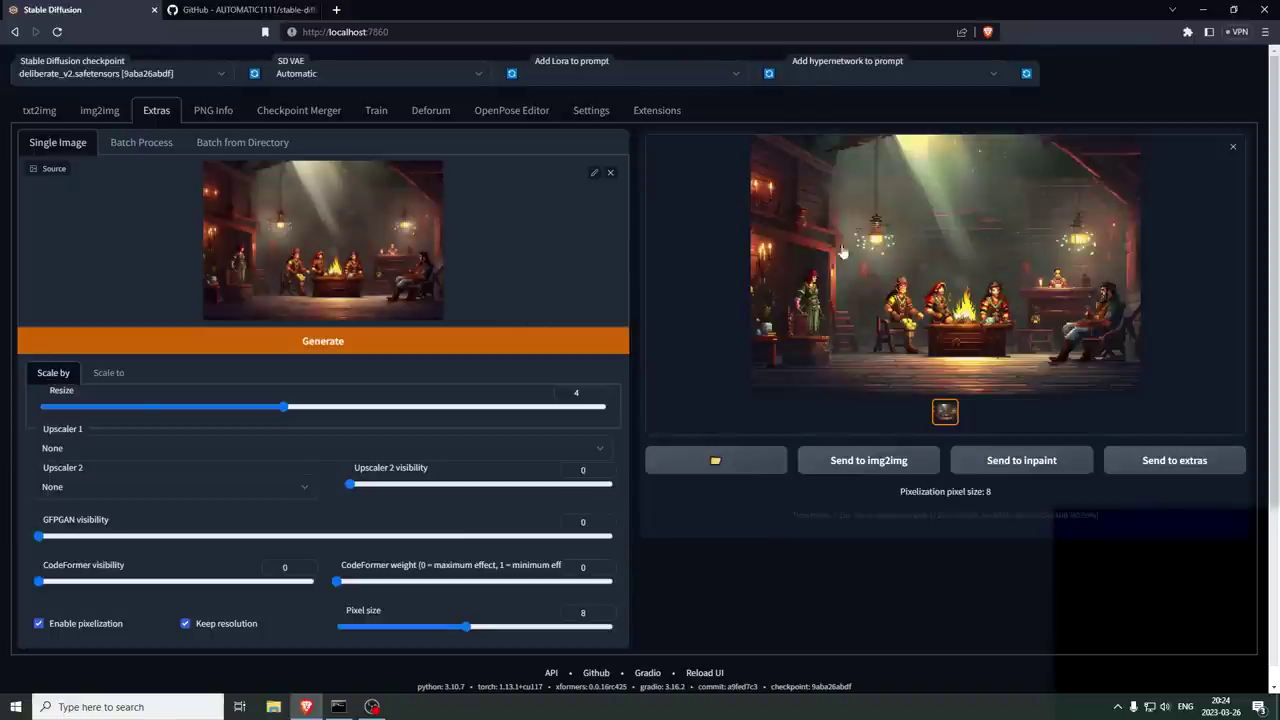
click(922, 252)
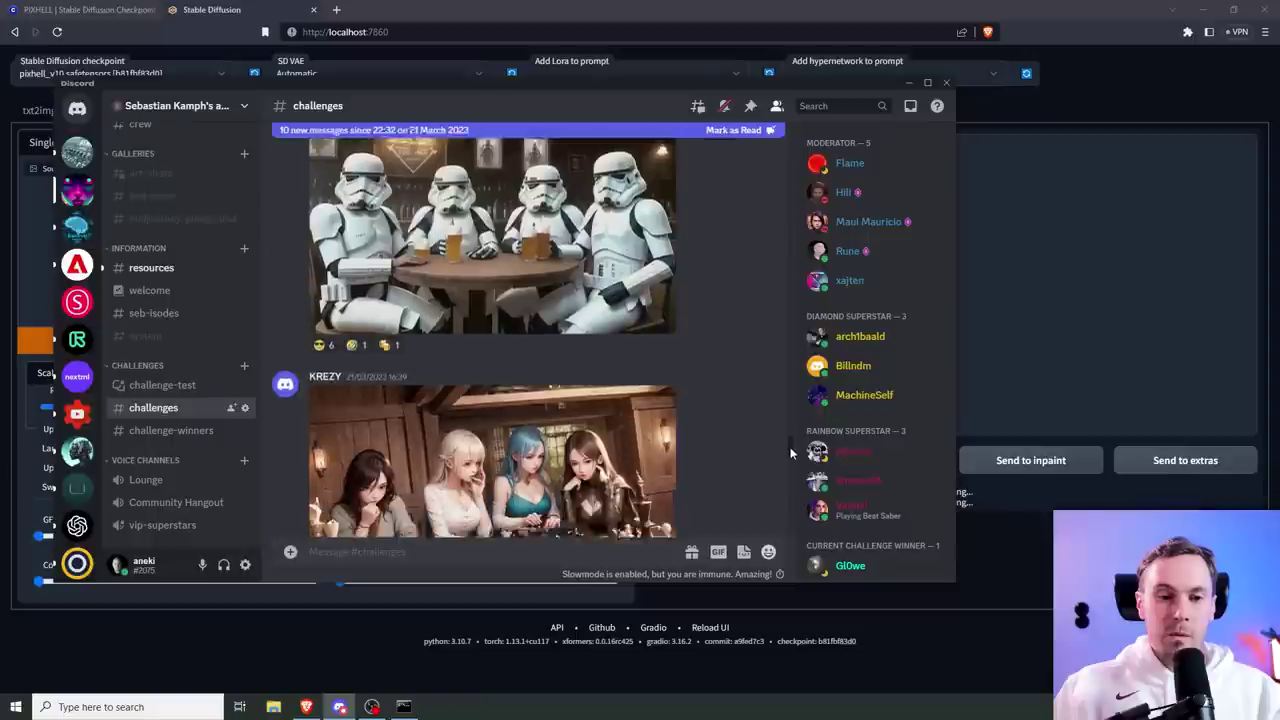
Step: Scroll #challenges and enlarge the glowing ritual and cartoon feasting tavern entries
scroll(793, 452, down, 10)
scroll(795, 464, up, 2)
scroll(796, 465, down, 2)
click(665, 415)
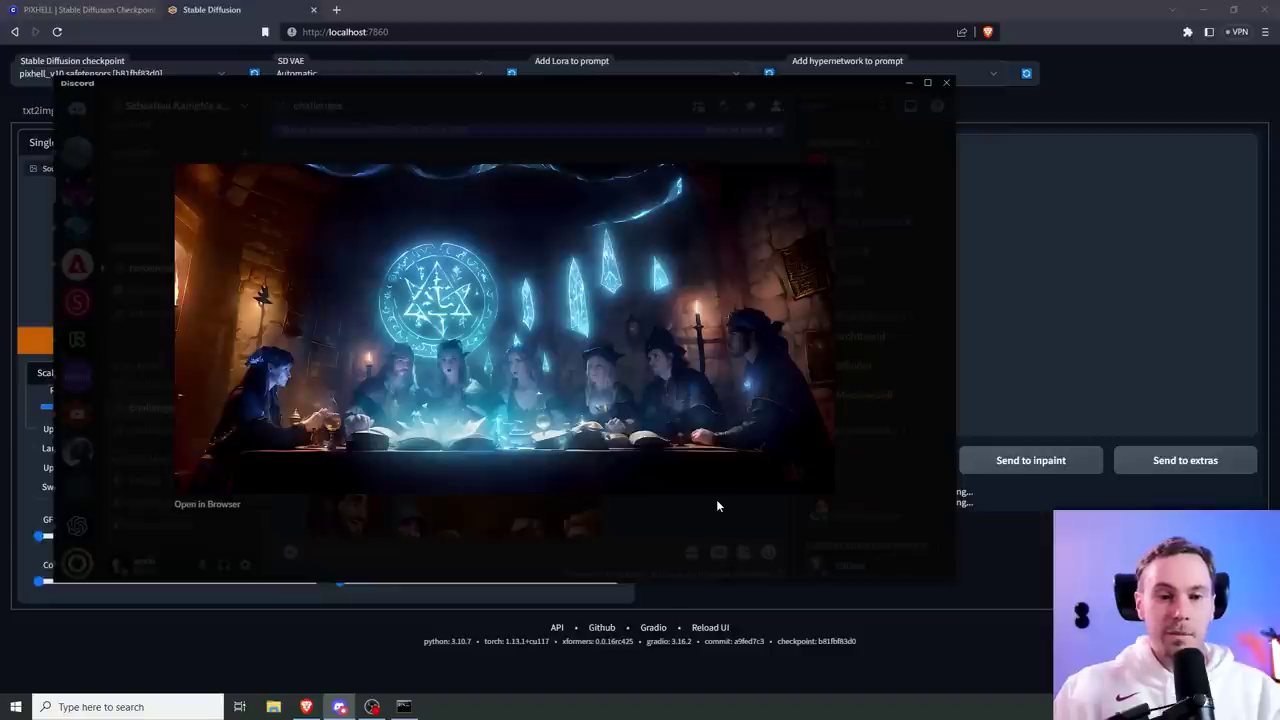
click(700, 514)
scroll(748, 420, down, 3)
click(560, 378)
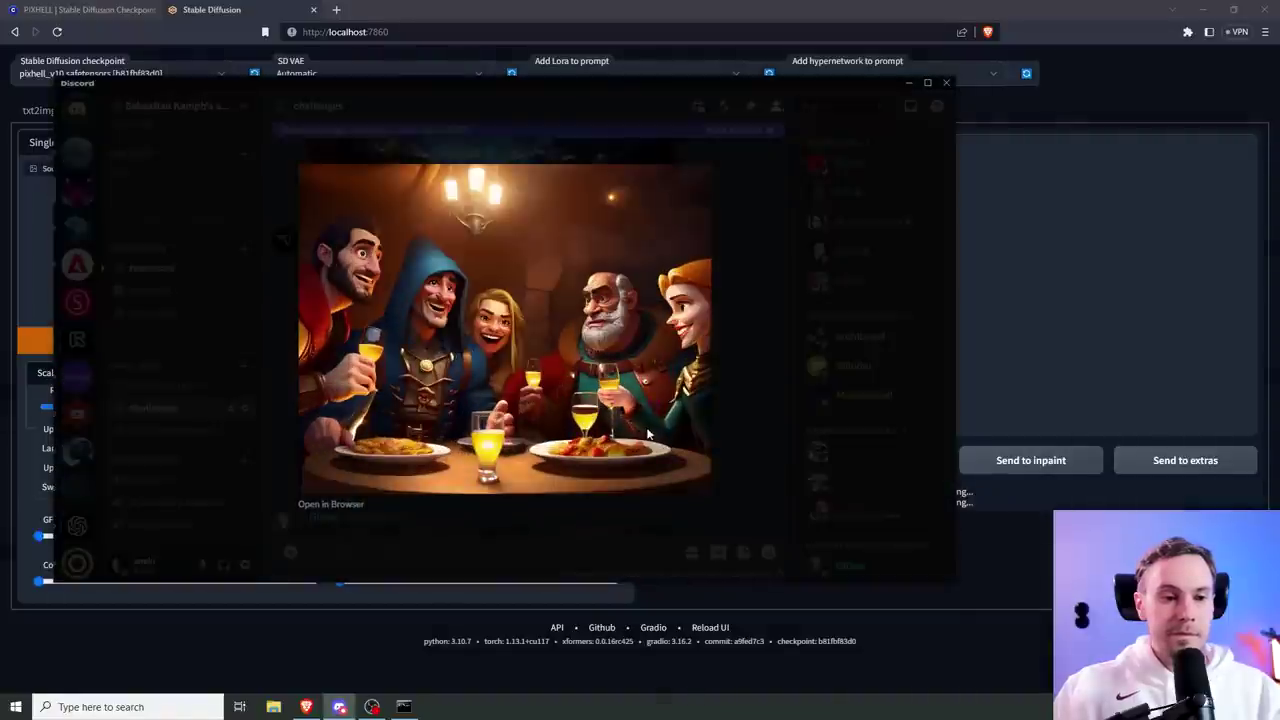
click(740, 384)
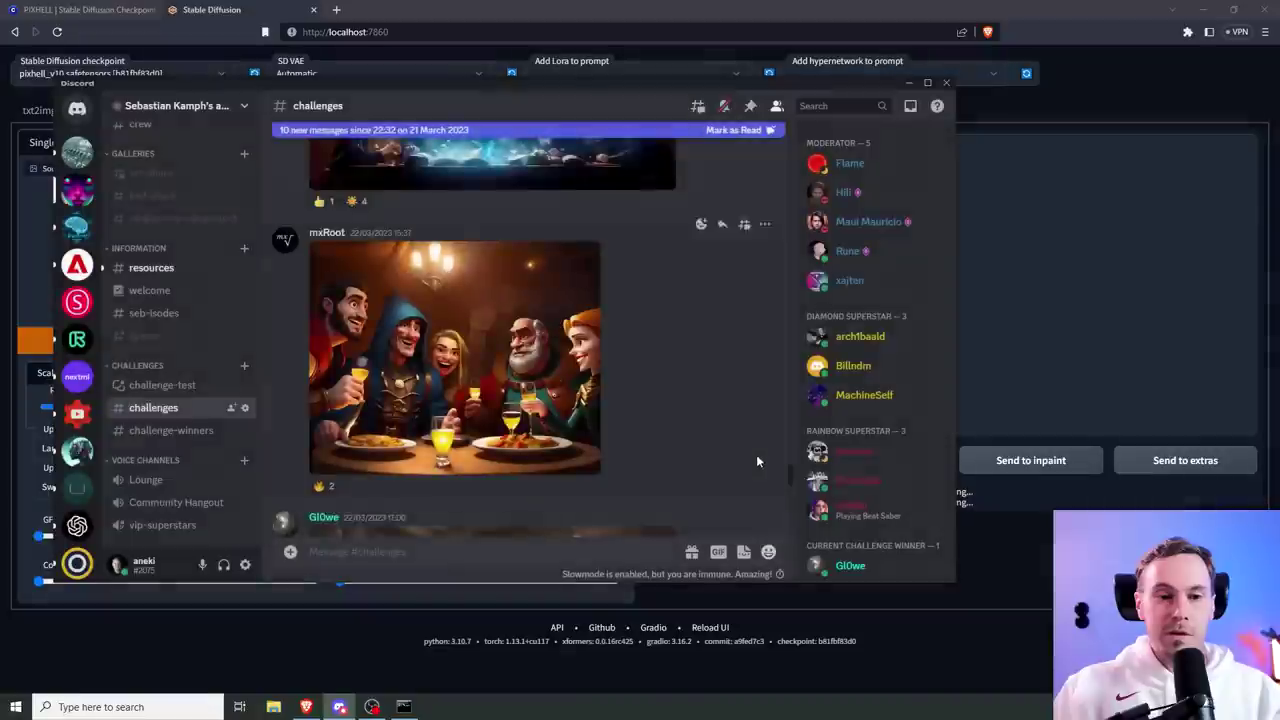
Step: Scroll further to view the orc tavern and dwarf tabletop entries, then close Discord
scroll(770, 460, down, 3)
scroll(770, 478, down, 1)
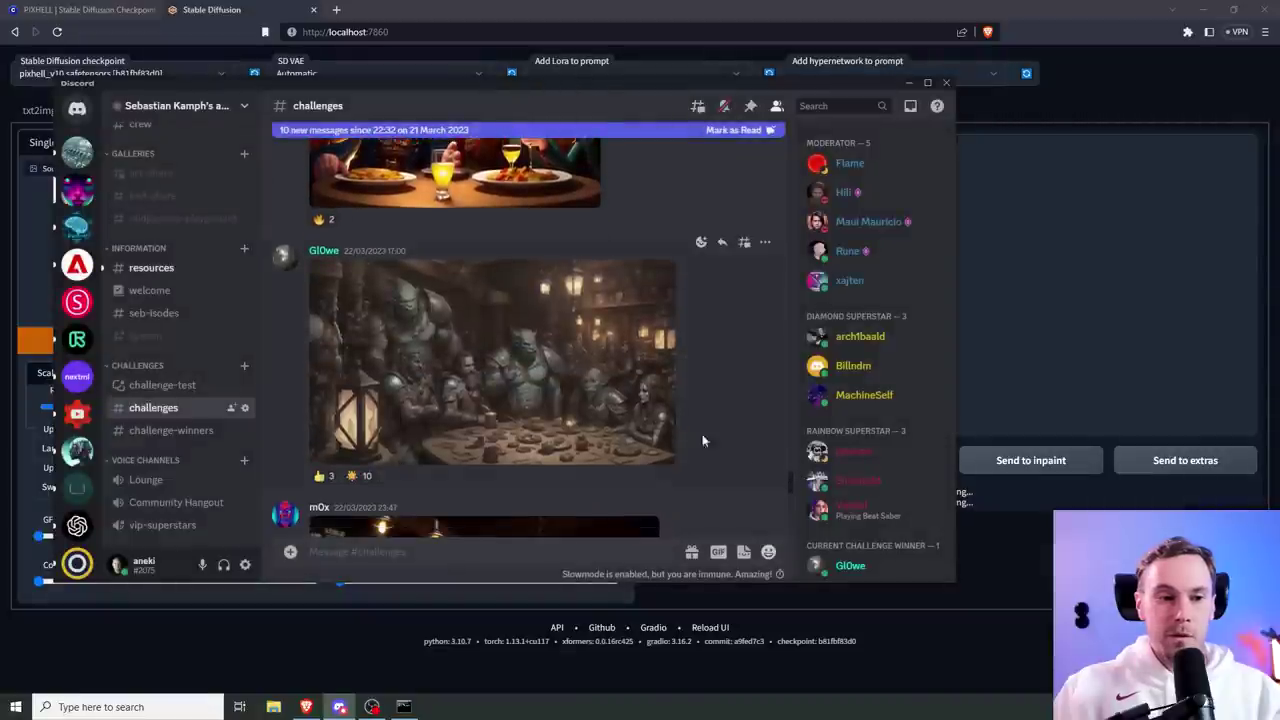
click(503, 330)
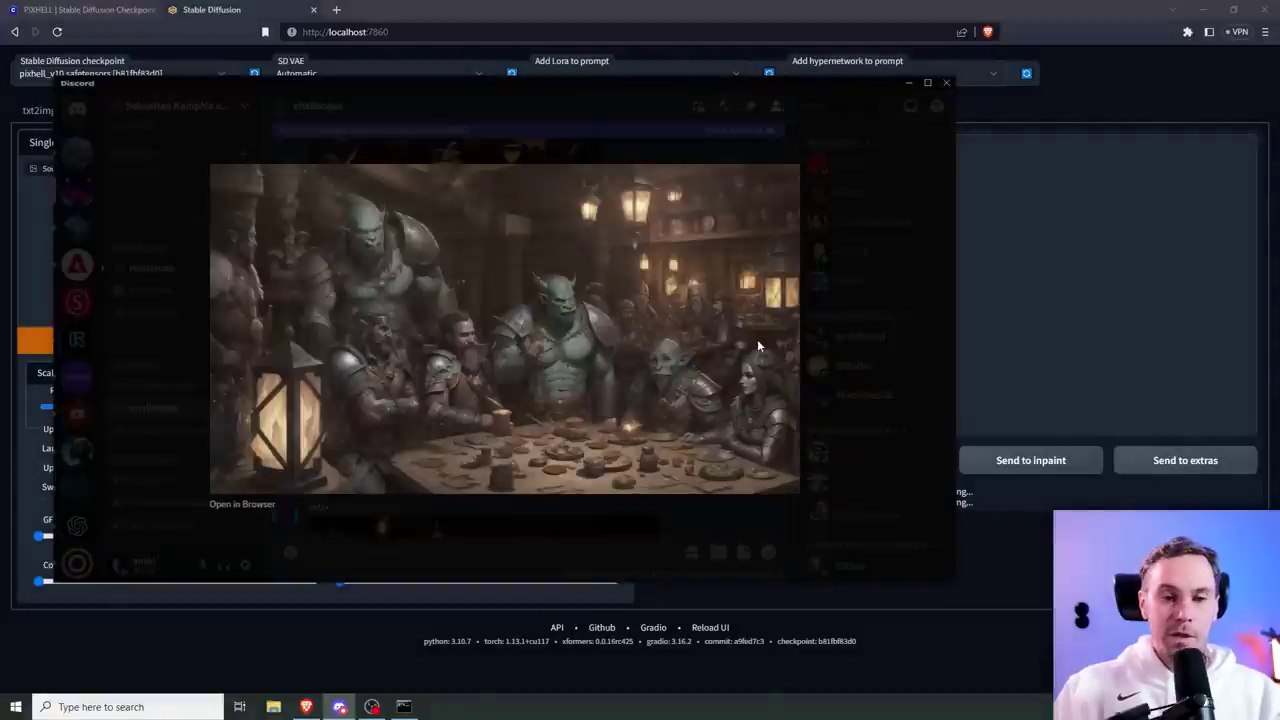
key(Escape)
scroll(728, 402, down, 3)
scroll(738, 400, down, 5)
scroll(762, 427, down, 6)
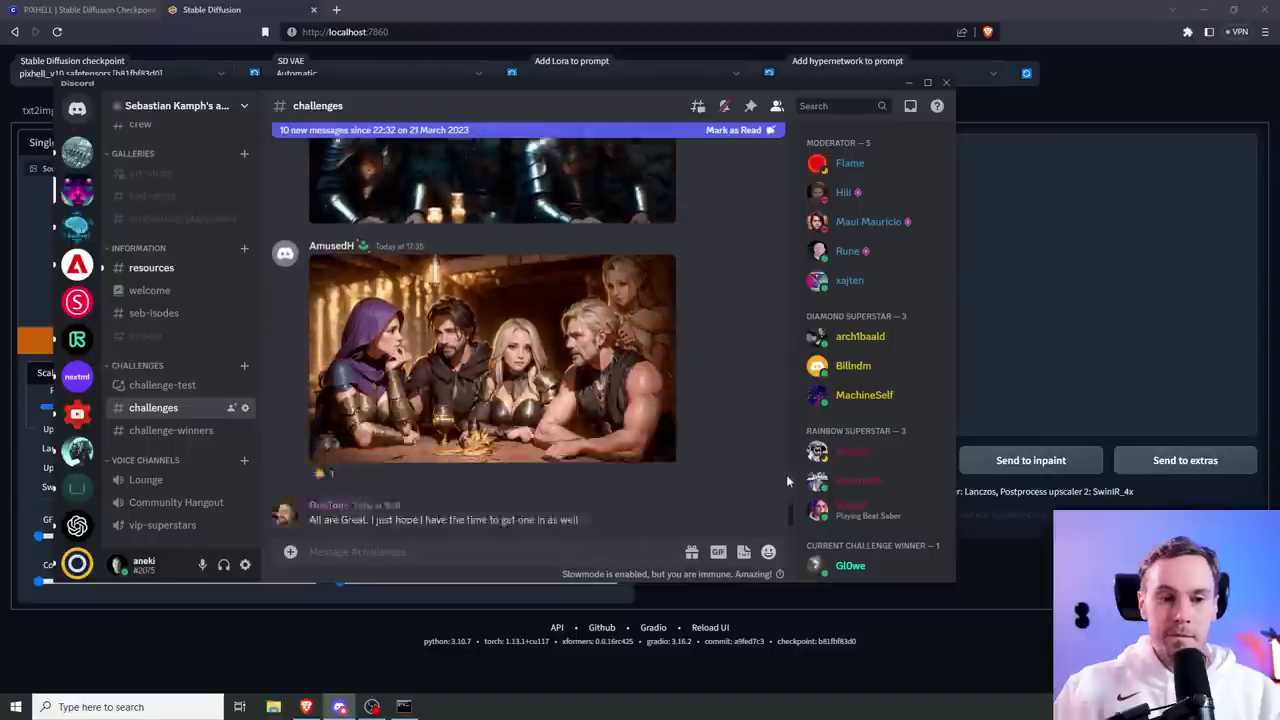
scroll(756, 480, down, 3)
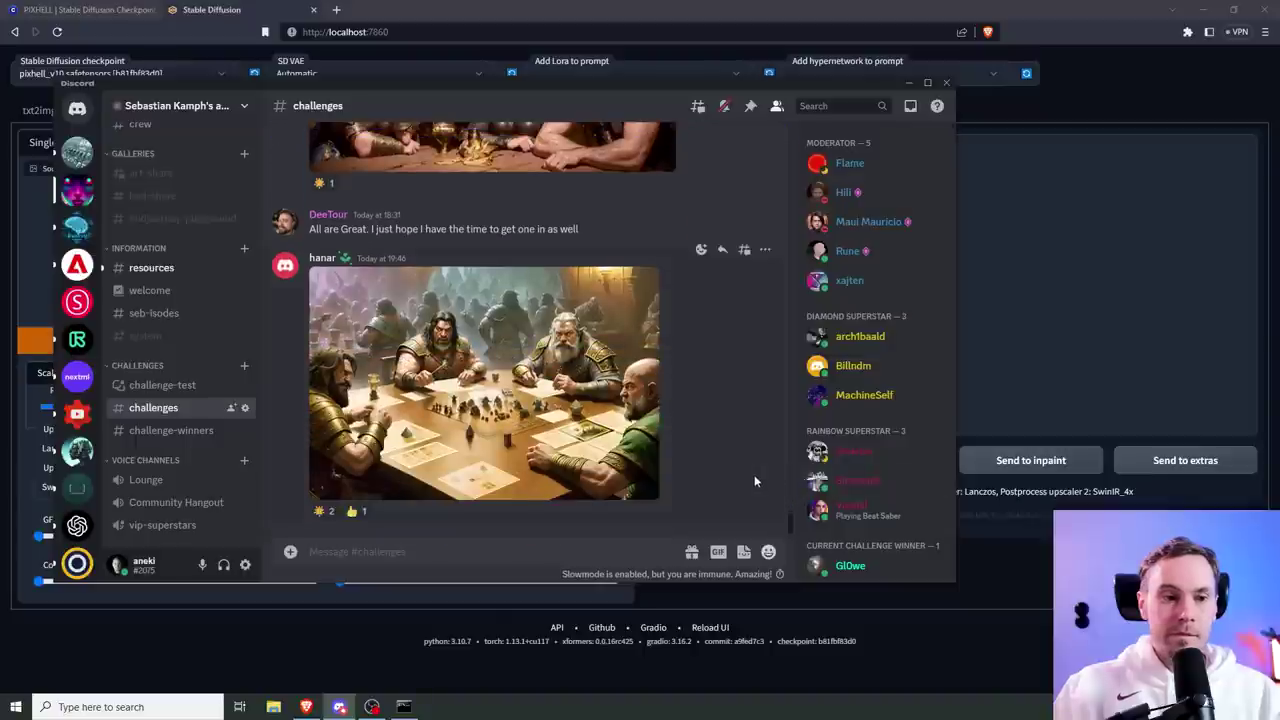
click(485, 372)
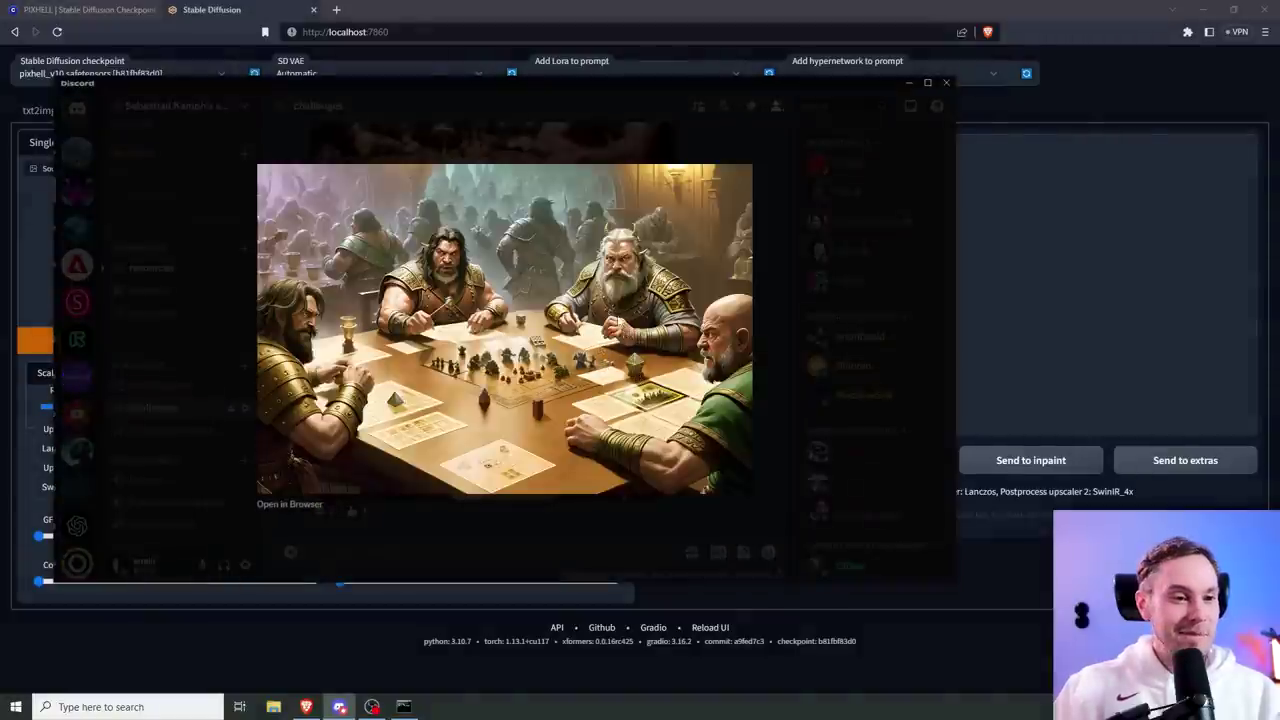
click(661, 72)
click(854, 73)
Step: Drag the full-screen pixelized 00034.png into #challenges and send it as a new entry
click(757, 224)
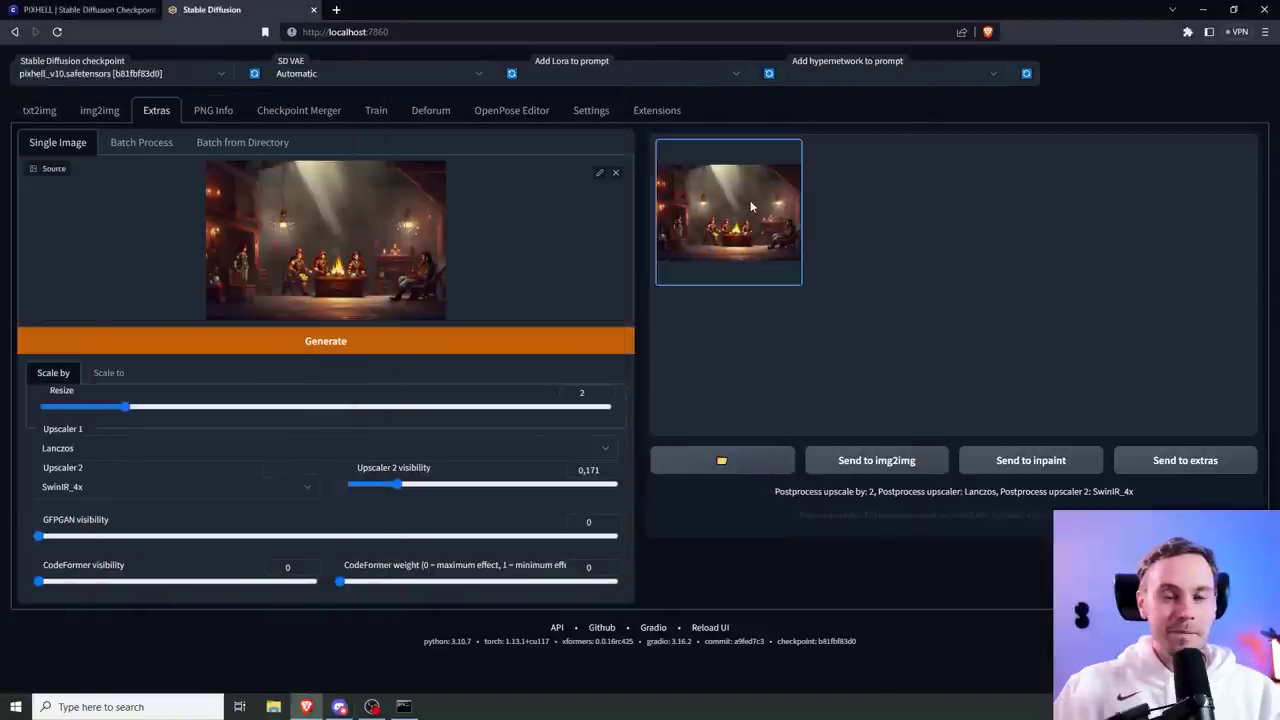
click(984, 260)
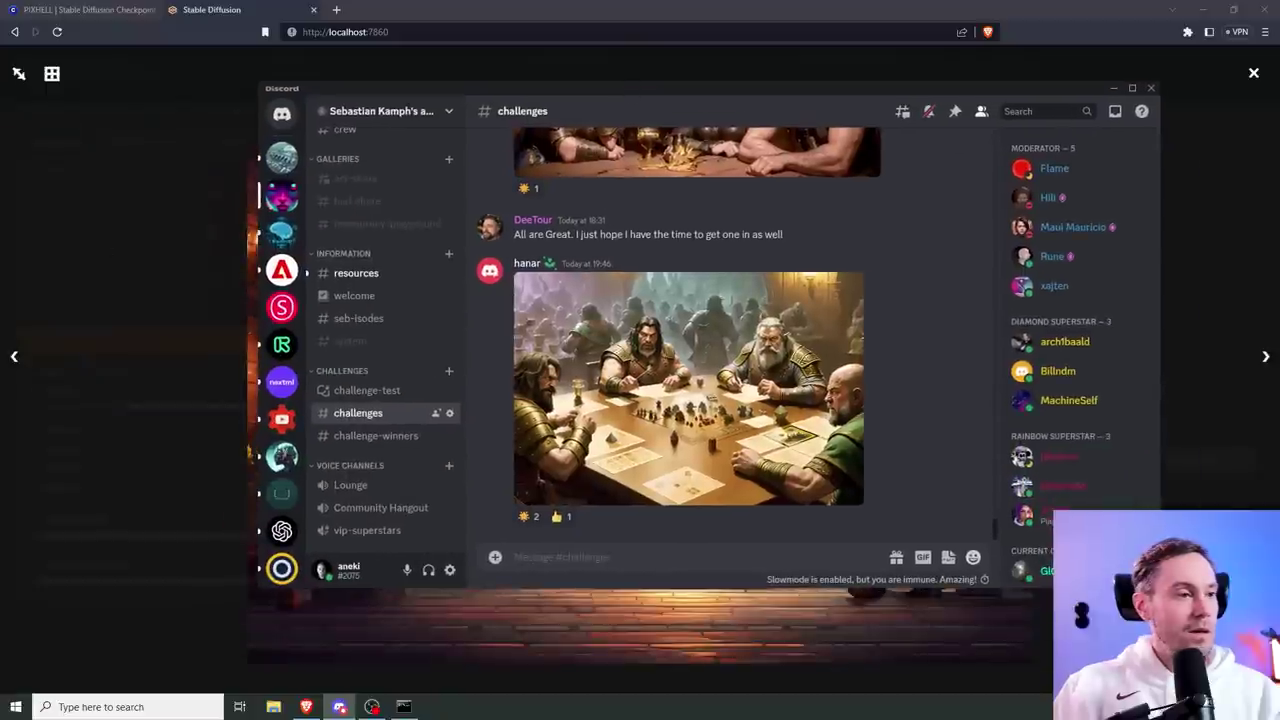
drag(700, 620, 693, 556)
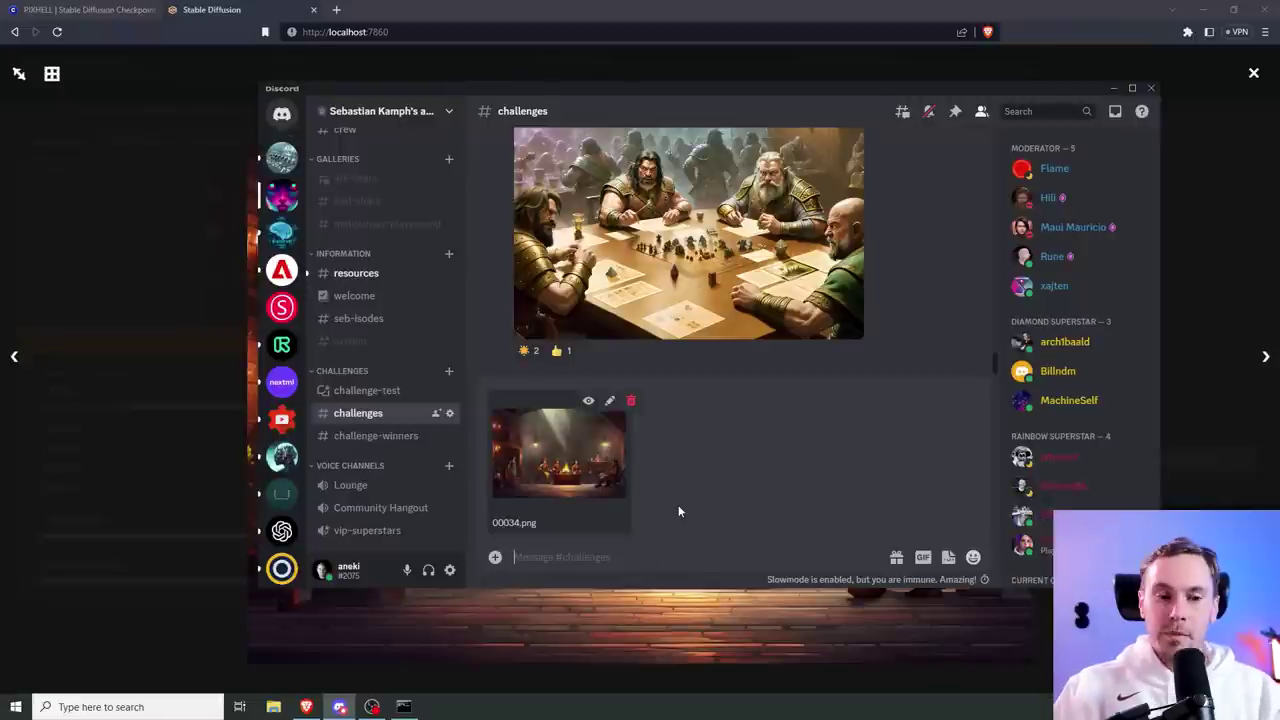
key(Return)
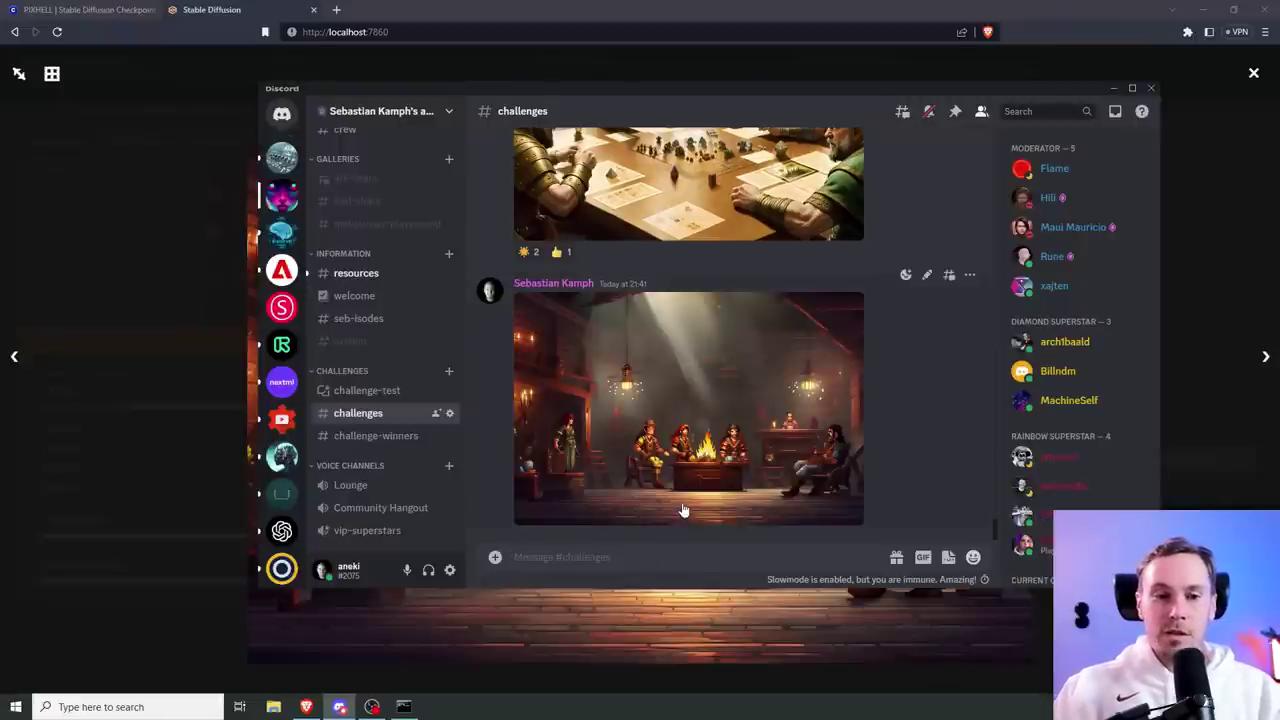